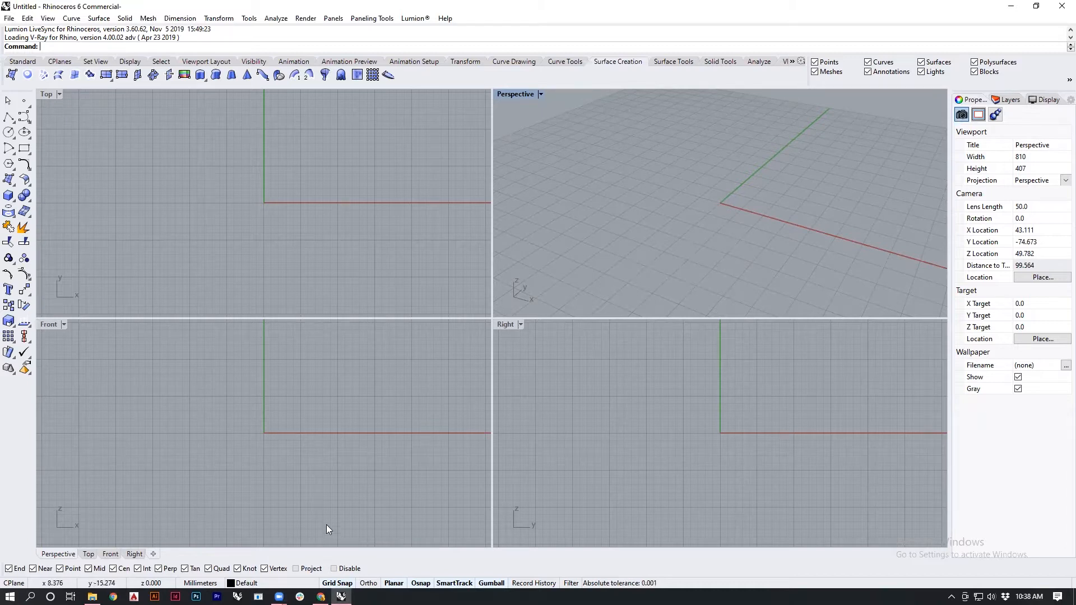
# Switch to Chrome and save the large Henry penguin image from the Google Images results to the Desktop as a PNG
pyautogui.click(321, 596)
pyautogui.click(45, 246)
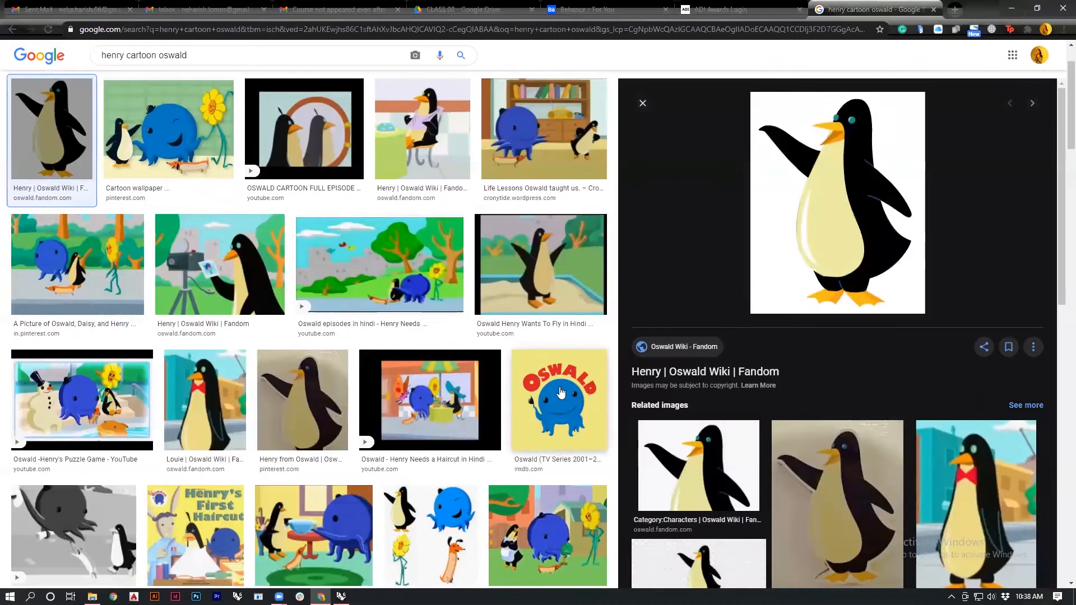
pyautogui.scroll(1, 541, 446)
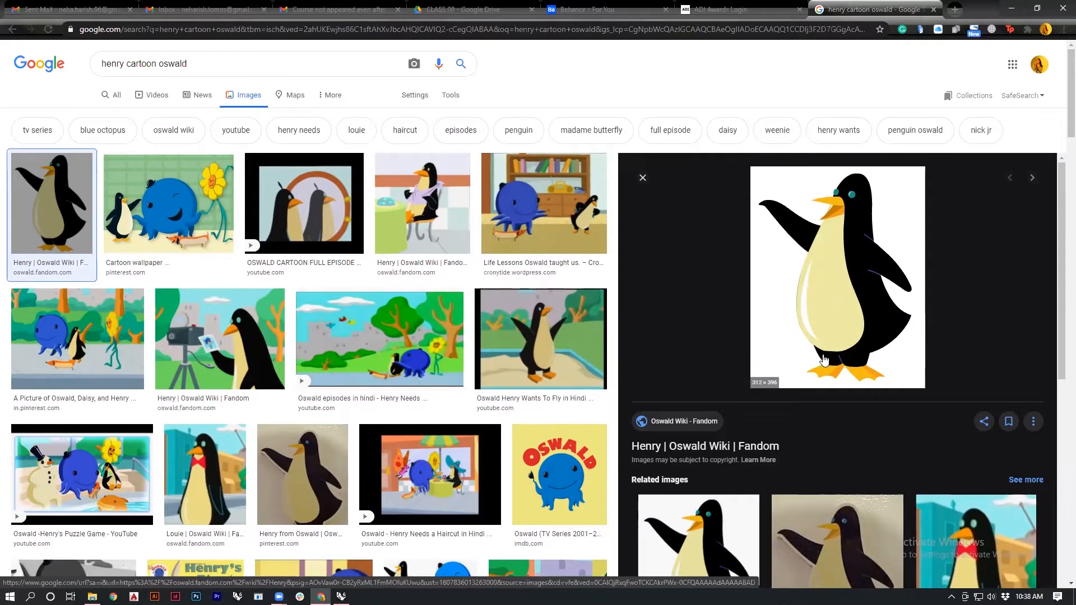
pyautogui.rightClick(841, 222)
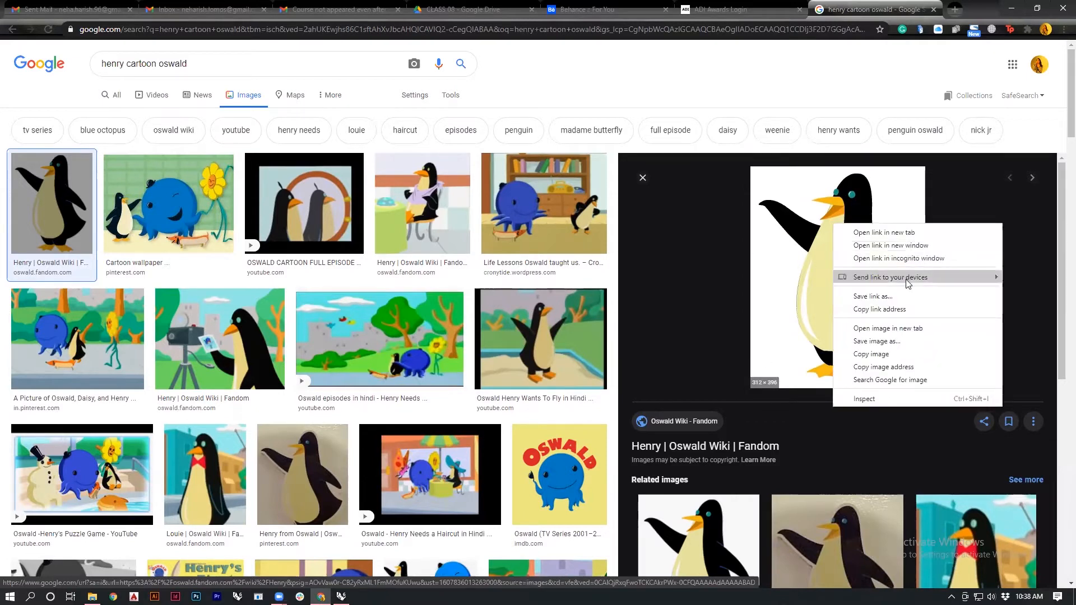
pyautogui.click(904, 342)
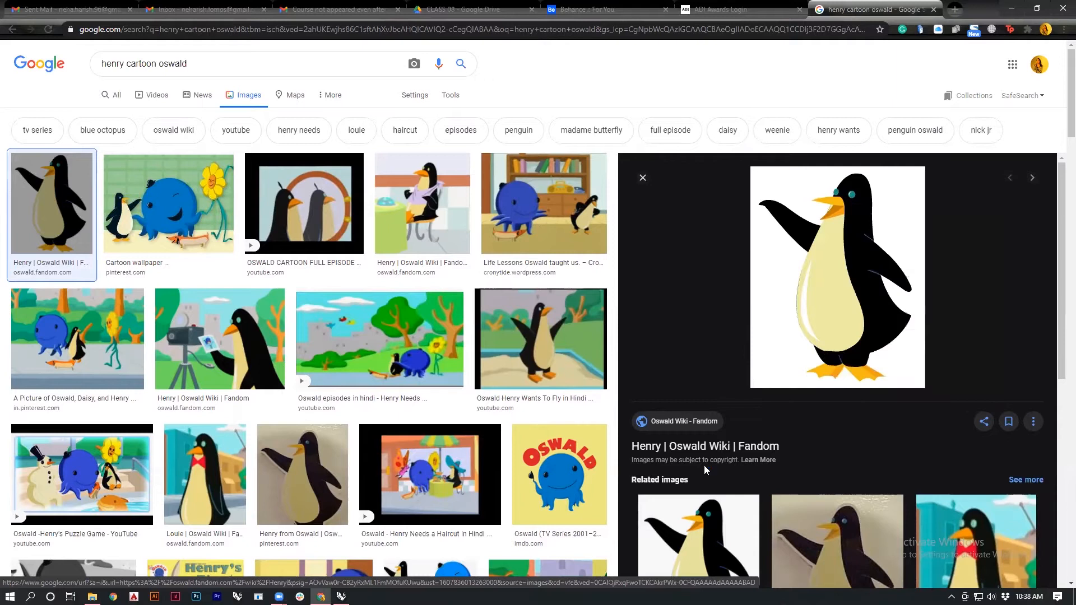
pyautogui.click(64, 87)
pyautogui.click(443, 284)
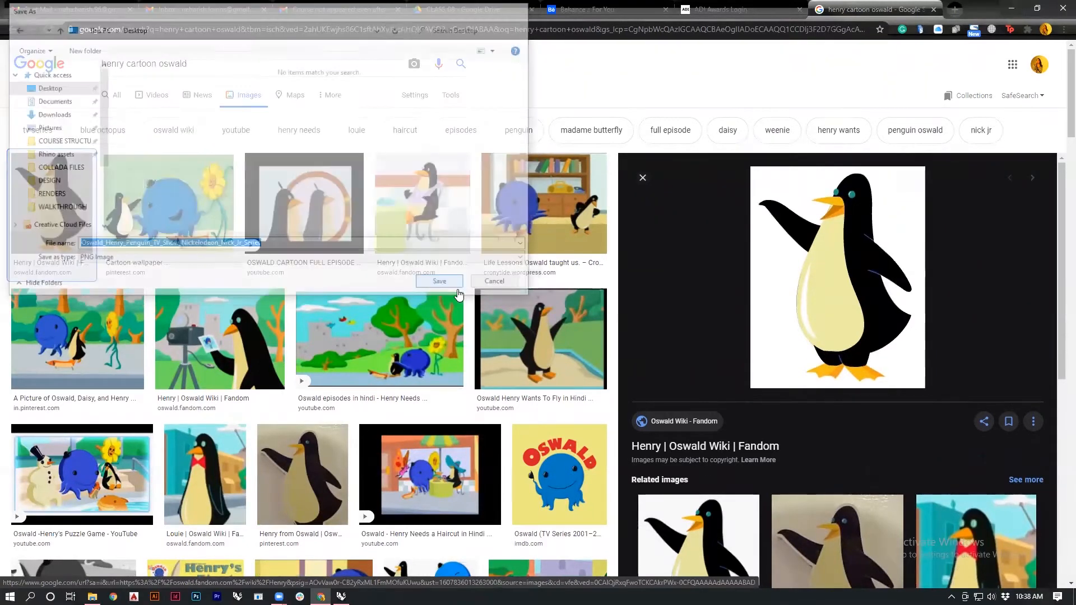
# Switch to Rhinoceros and open Oswald_Henry_Penguin_TV_Show_Nickelodeon_Nick_Jr_Series from the Desktop with the Picture command
pyautogui.click(341, 596)
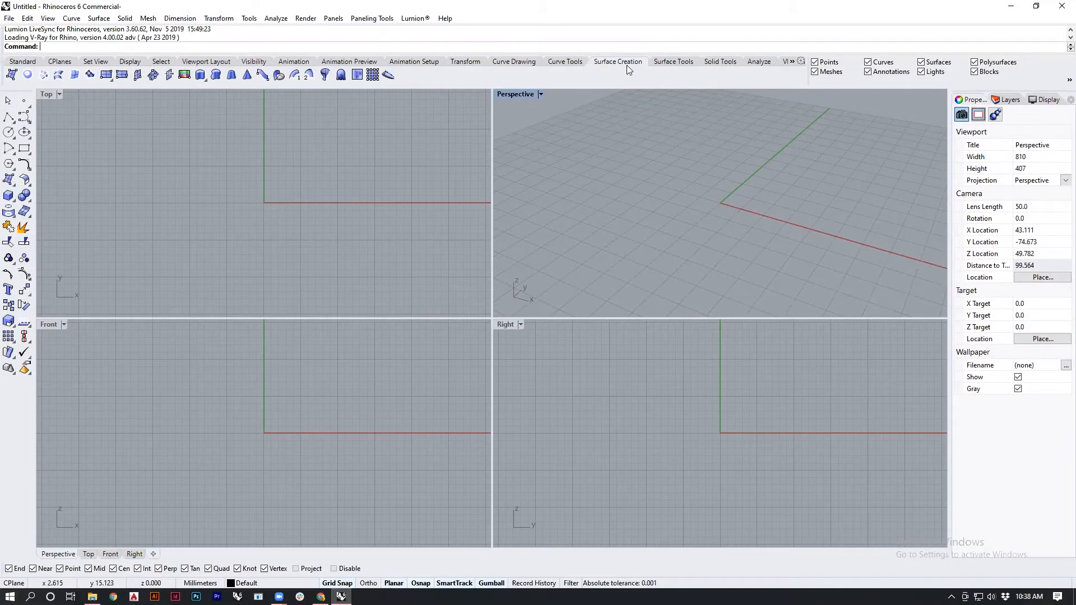
pyautogui.click(187, 78)
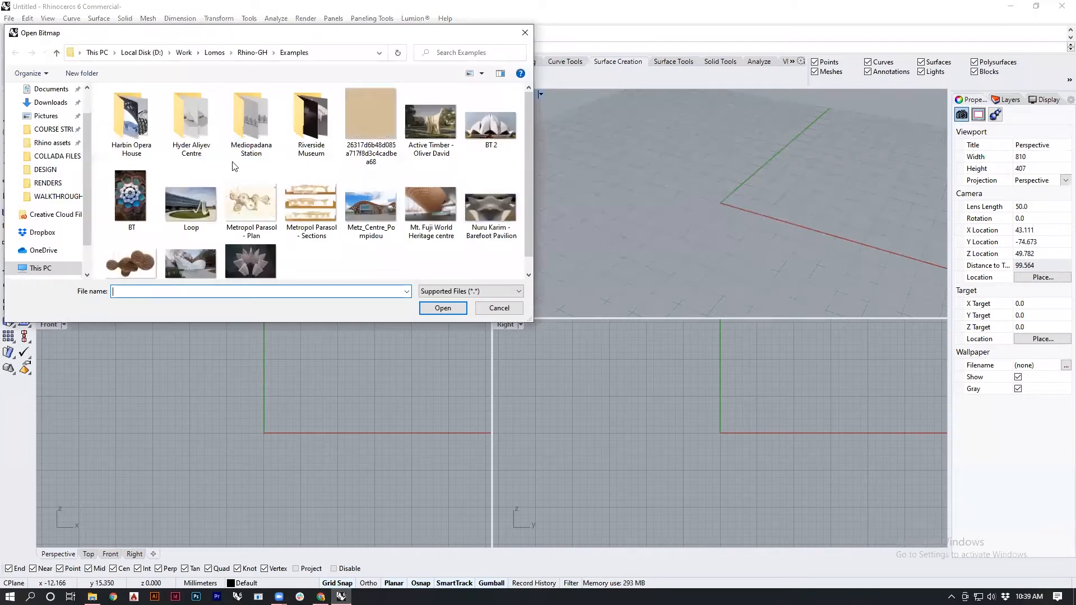
pyautogui.scroll(1, 44, 143)
pyautogui.click(47, 111)
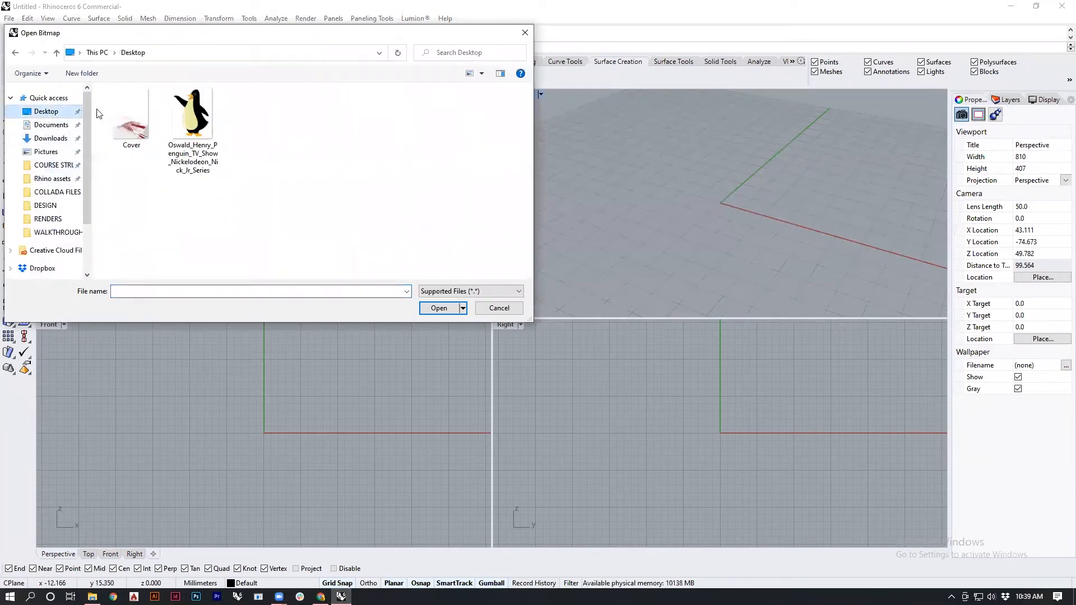
pyautogui.click(196, 116)
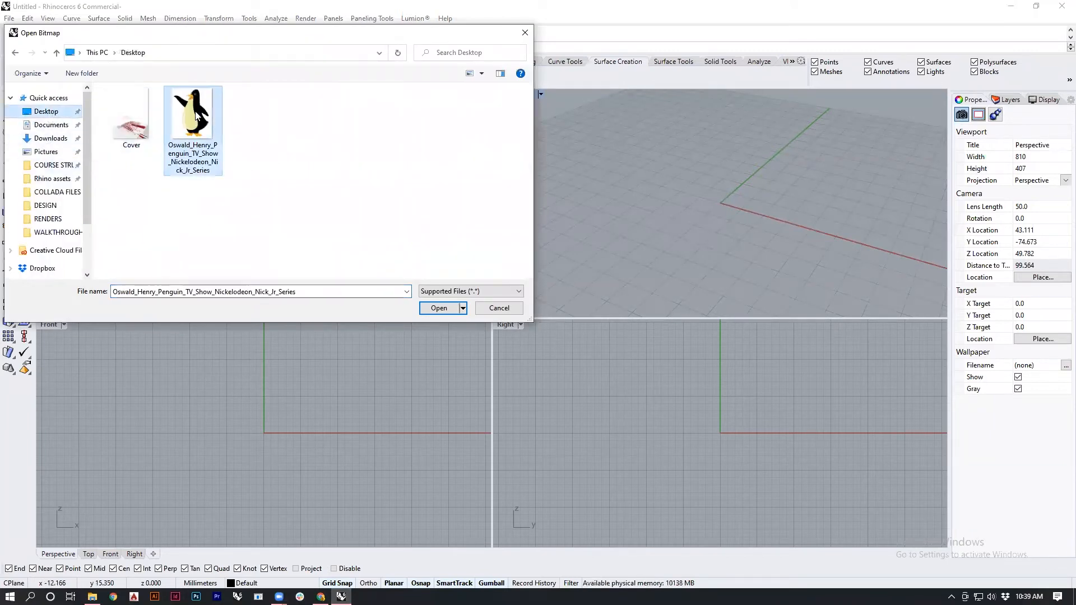
pyautogui.click(438, 308)
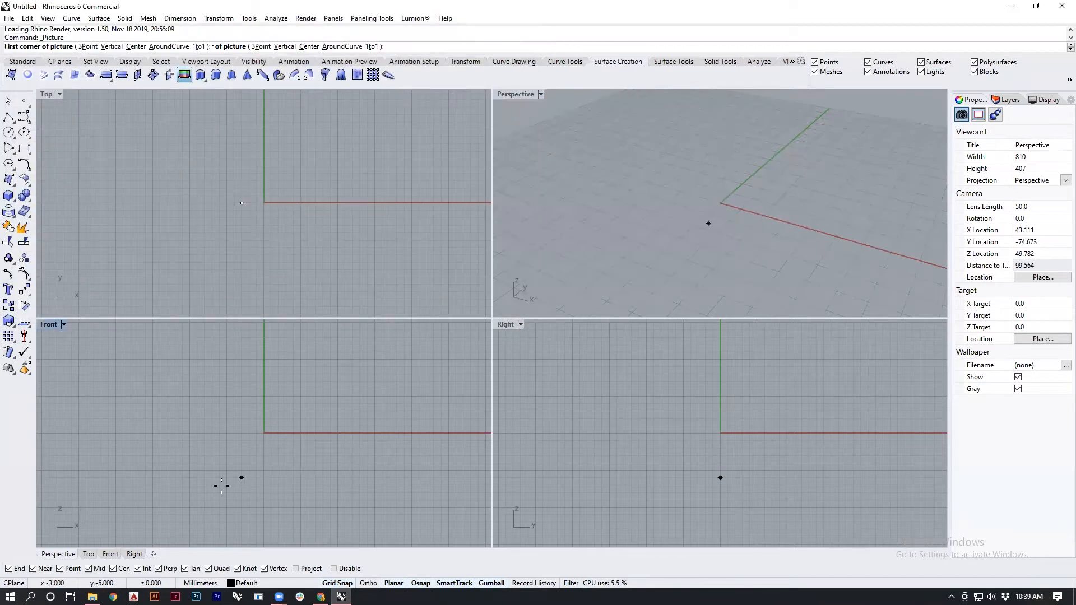
# Place the penguin picture upright in the Front view with its lower corner at the origin
pyautogui.scroll(-3, 221, 486)
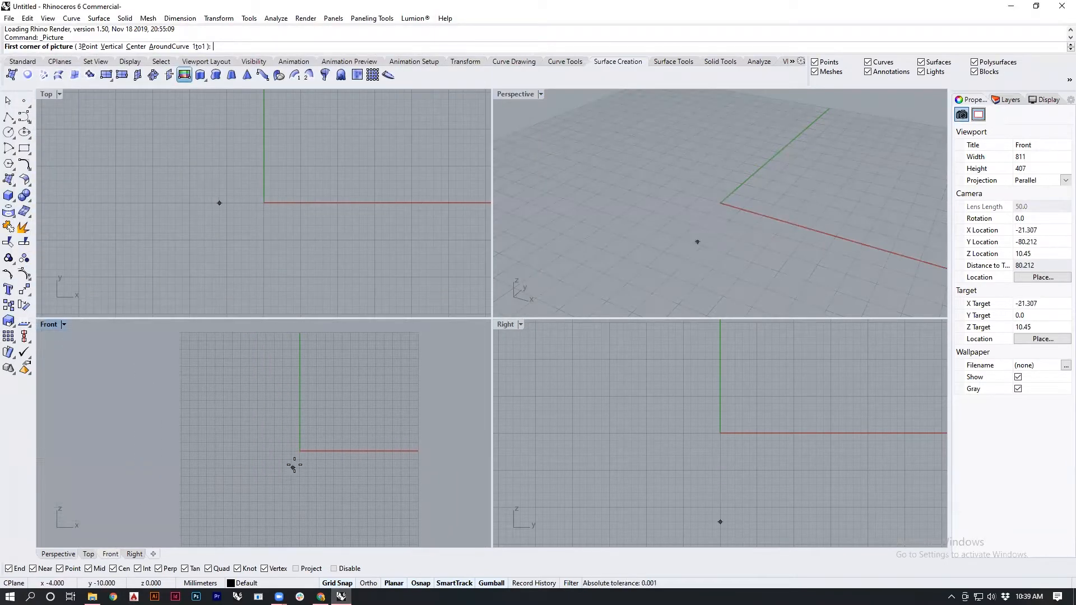
pyautogui.scroll(3, 286, 435)
pyautogui.scroll(1, 266, 431)
pyautogui.click(266, 431)
pyautogui.scroll(-3, 266, 432)
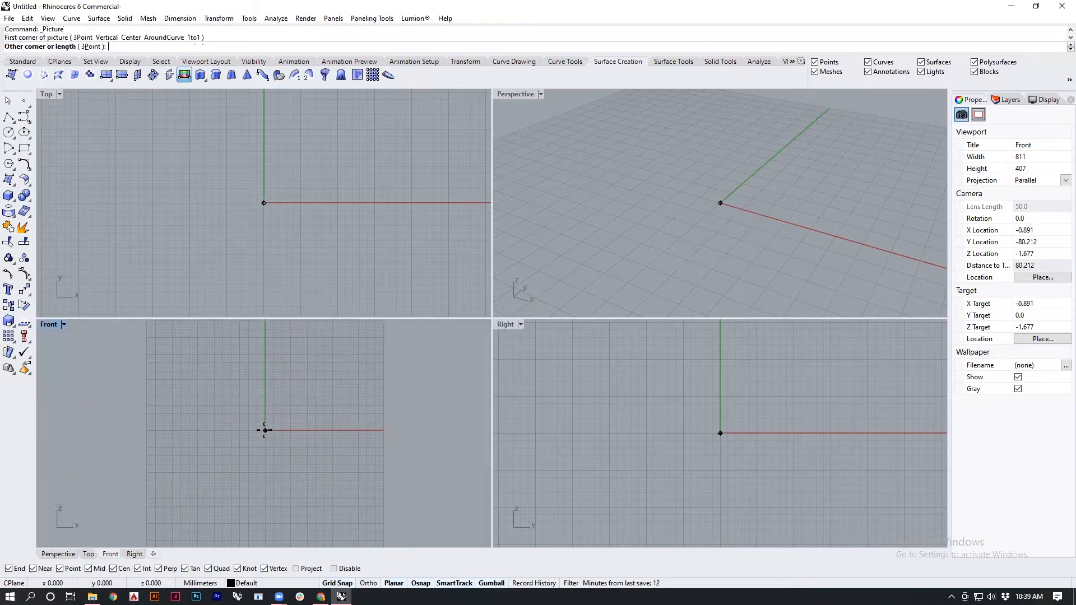
pyautogui.moveTo(329, 343); pyautogui.dragTo(363, 455, button='right')
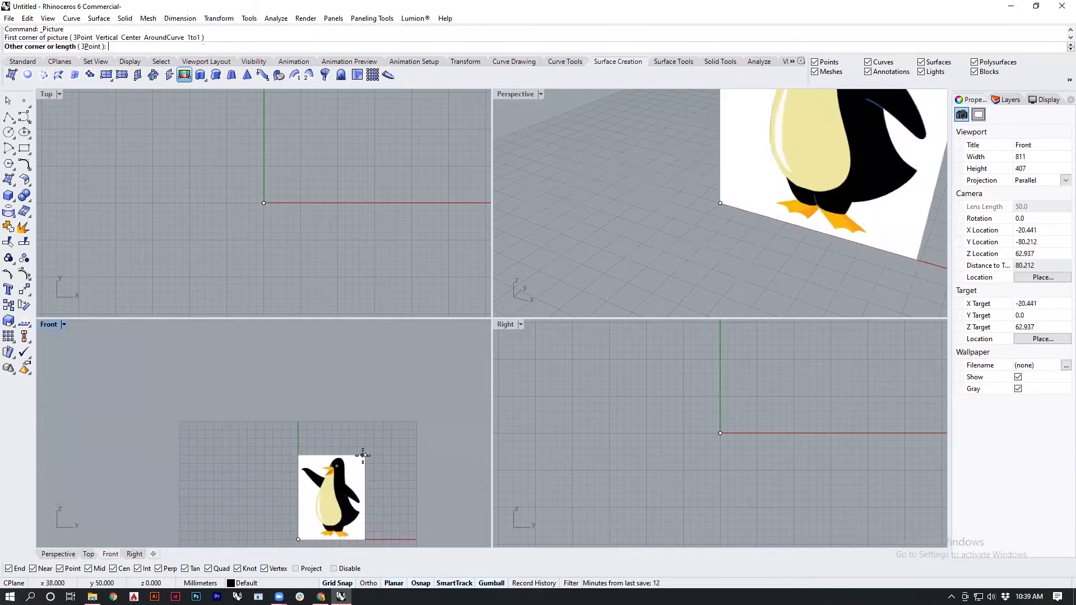
pyautogui.click(390, 422)
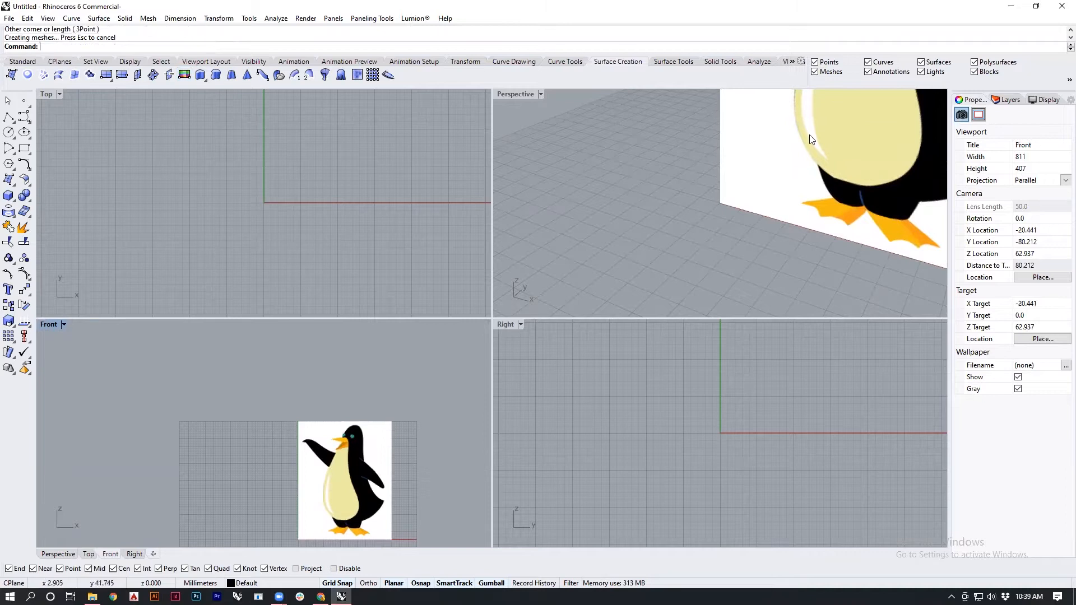
# Create a new layer named Curves
pyautogui.scroll(-8, 695, 209)
pyautogui.moveTo(763, 212); pyautogui.dragTo(864, 210, button='right')
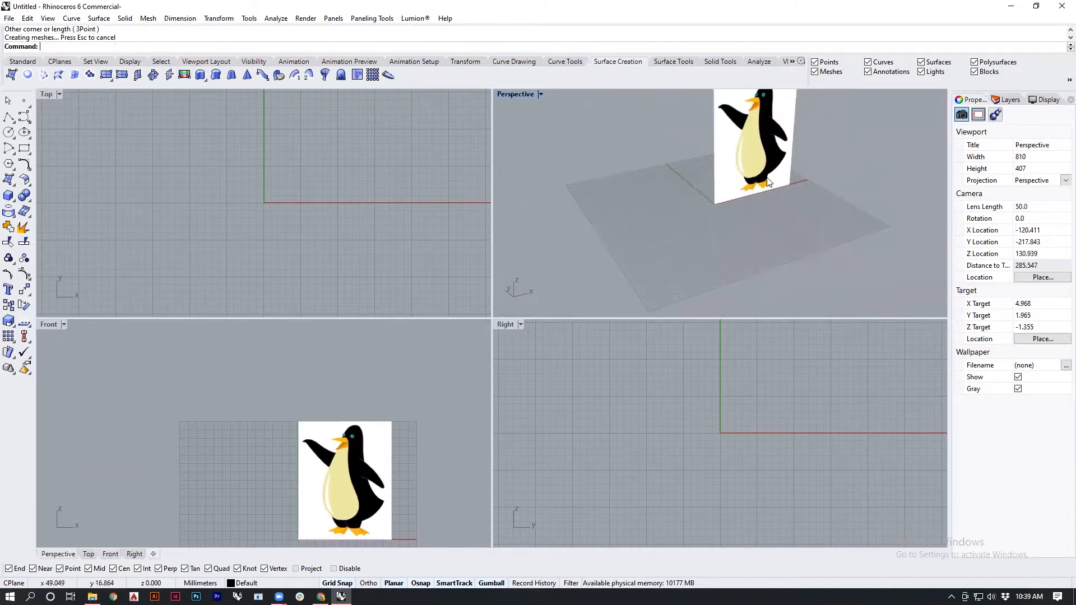
pyautogui.keyDown('shift'); pyautogui.moveTo(767, 178); pyautogui.dragTo(946, 196, button='right'); pyautogui.keyUp('shift')
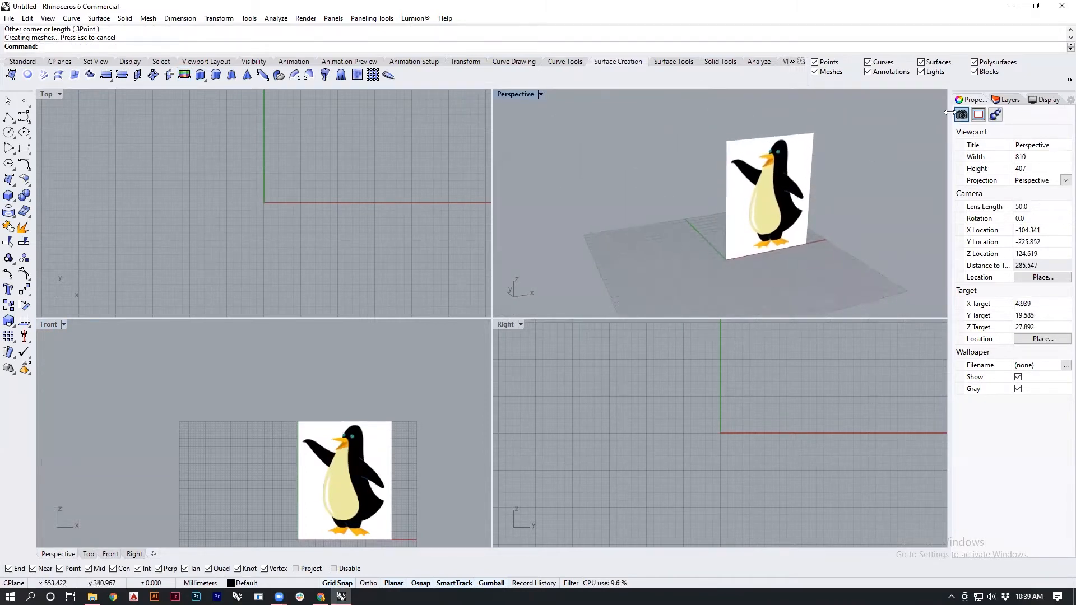
pyautogui.click(1007, 99)
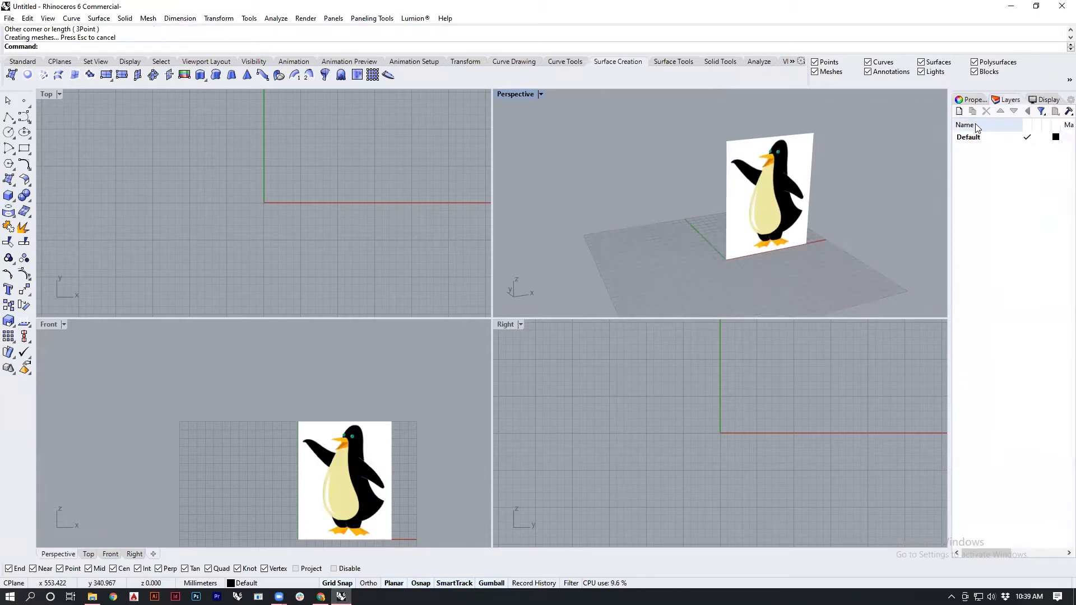
pyautogui.click(958, 111)
pyautogui.write('Curves')
pyautogui.press('Return')
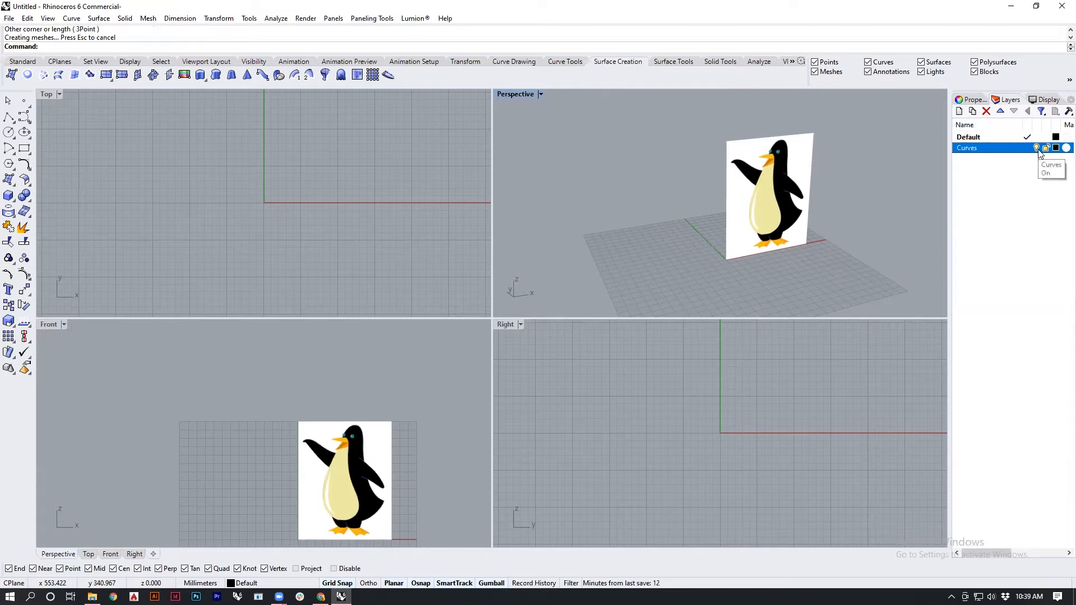
# Make Curves the current layer and lock the Default layer that holds the picture
pyautogui.moveTo(856, 176); pyautogui.dragTo(899, 200, button='right')
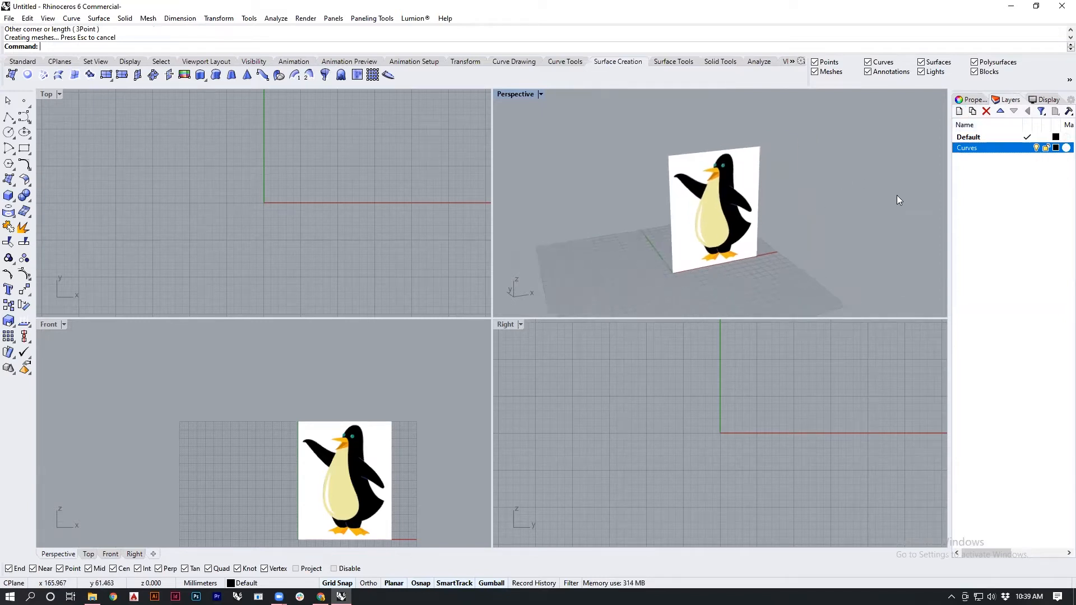
pyautogui.click(1027, 148)
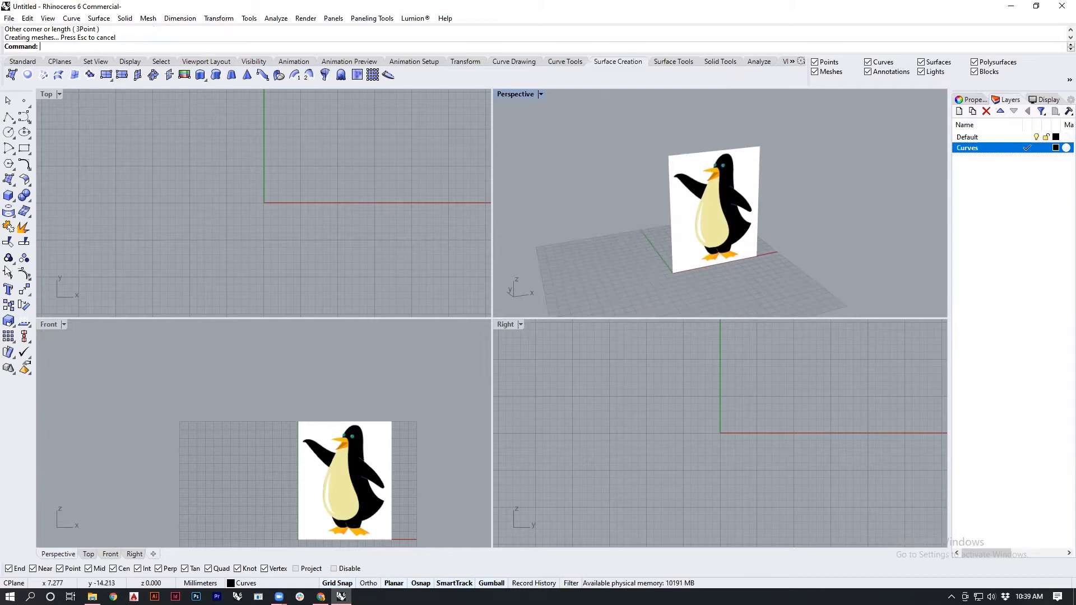
pyautogui.moveTo(750, 261); pyautogui.dragTo(784, 267, button='right')
pyautogui.click(1046, 137)
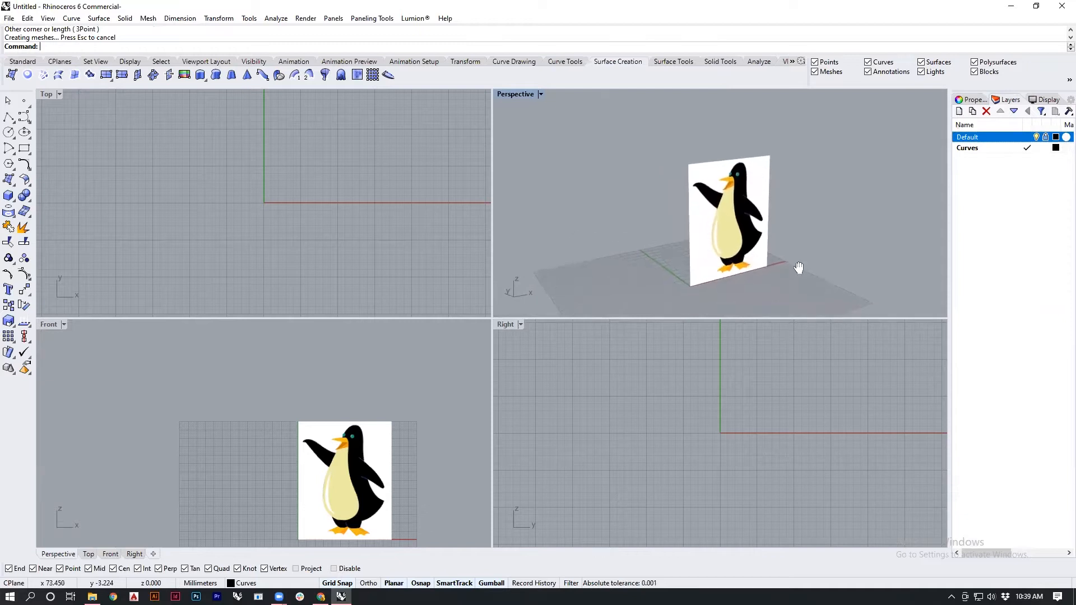
# Start an interpolated curve in the Front view at the top of the penguin's head and trace down the back of the head and neck
pyautogui.scroll(-5, 307, 440)
pyautogui.moveTo(308, 440); pyautogui.dragTo(262, 420, button='right')
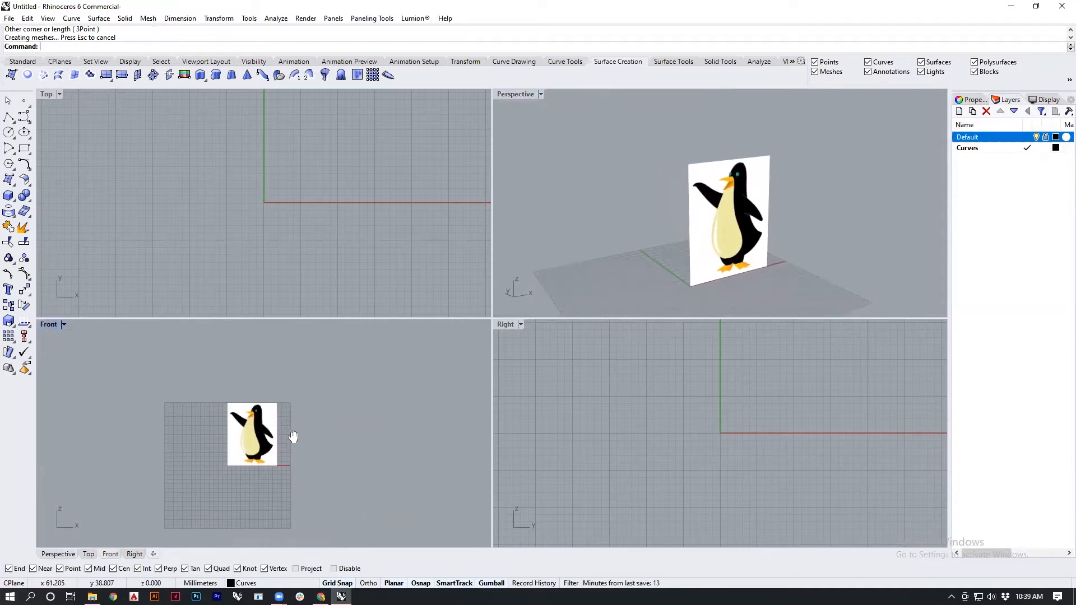
pyautogui.scroll(2, 264, 409)
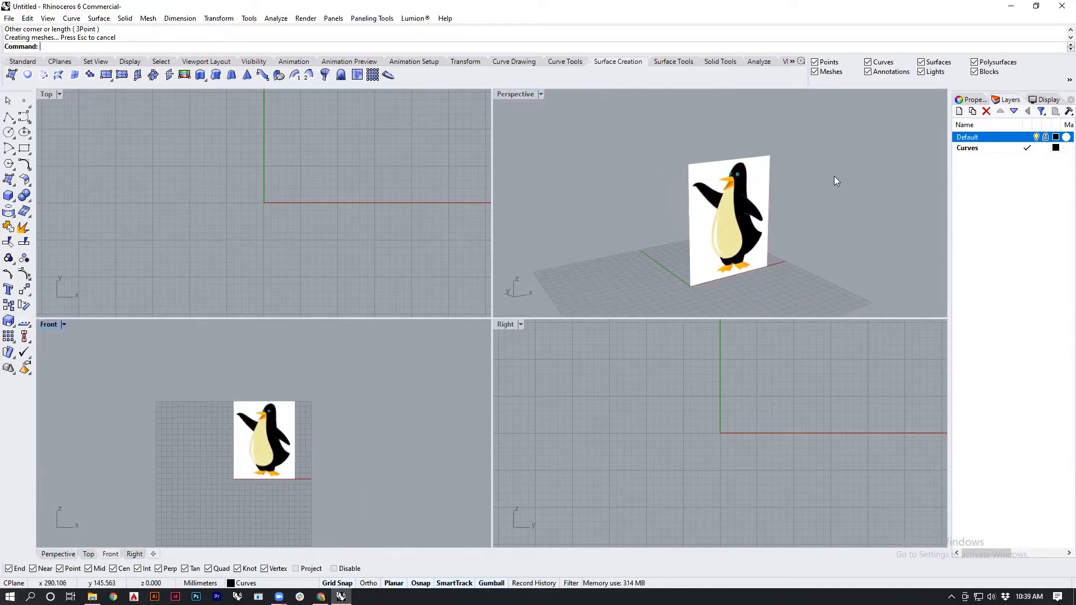
pyautogui.click(26, 119)
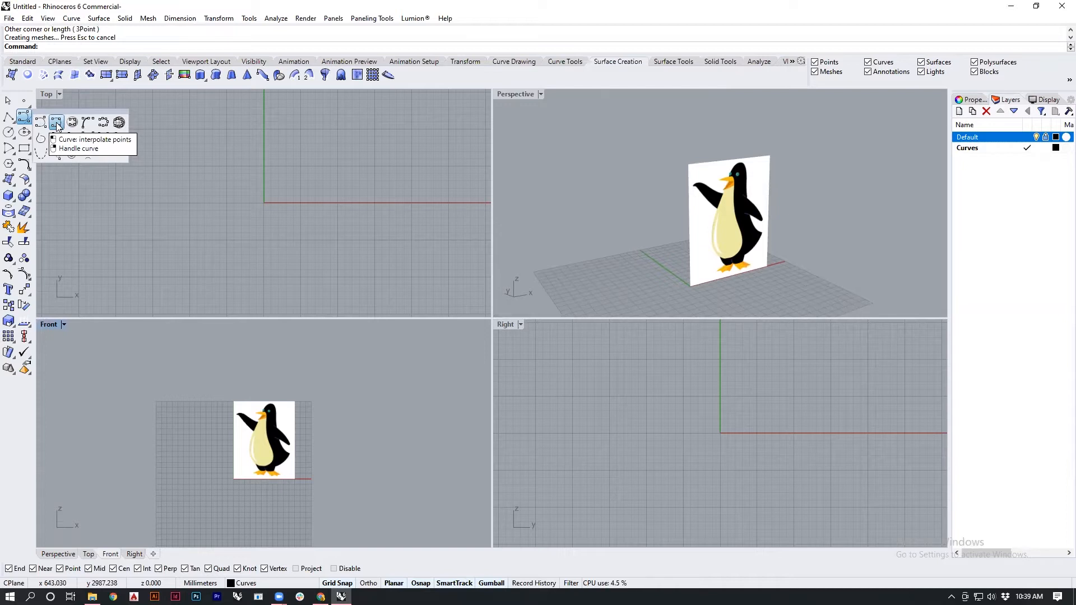
pyautogui.click(55, 125)
pyautogui.scroll(5, 331, 462)
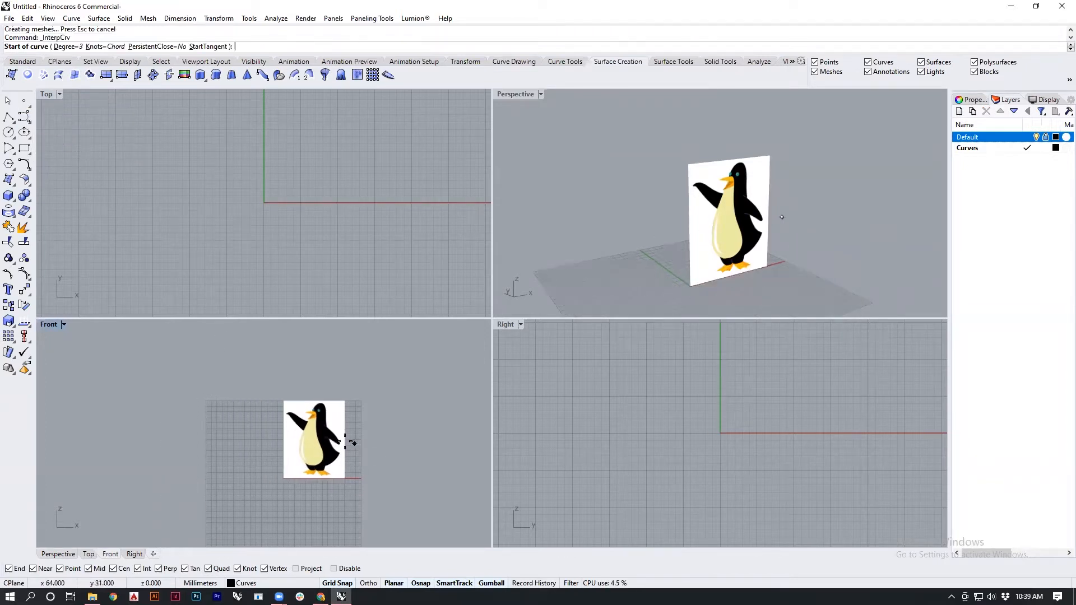
pyautogui.scroll(3, 288, 366)
pyautogui.moveTo(287, 365); pyautogui.dragTo(304, 403, button='right')
pyautogui.scroll(4, 310, 406)
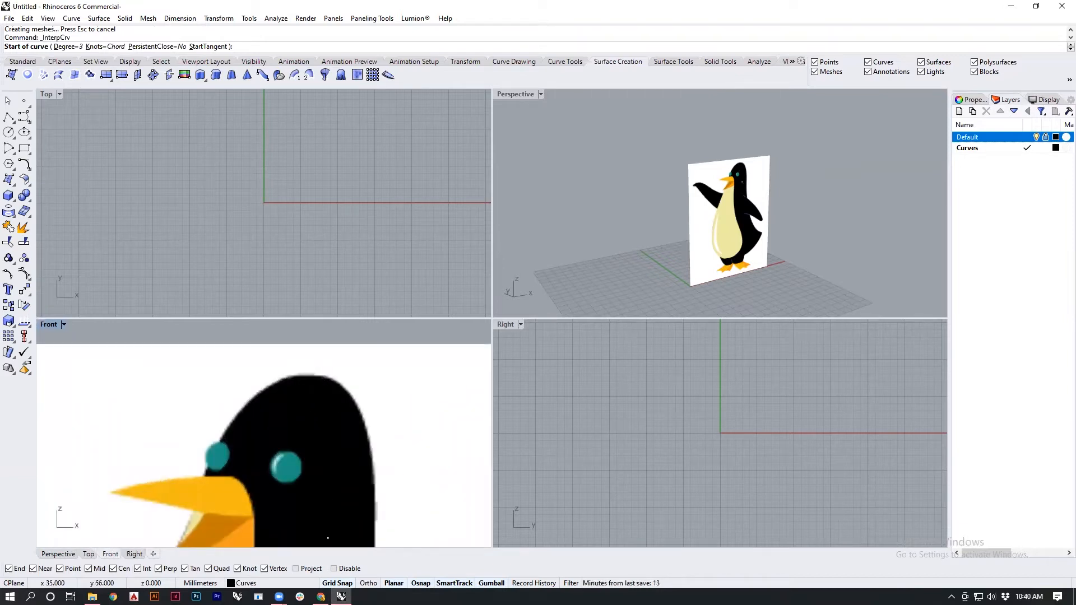
pyautogui.click(303, 375)
pyautogui.click(347, 387)
pyautogui.click(372, 483)
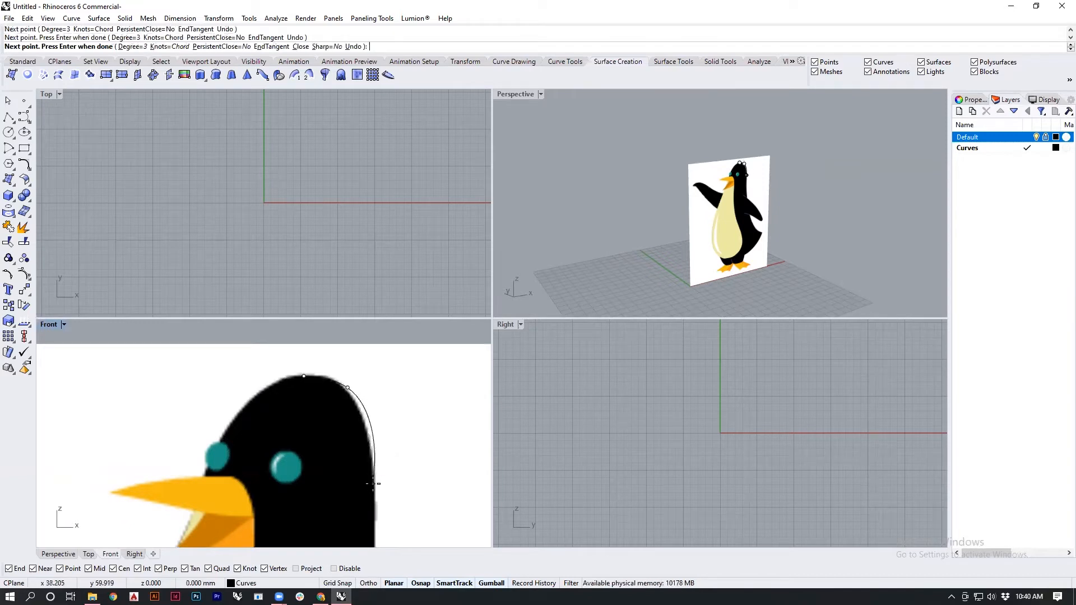
pyautogui.moveTo(373, 483); pyautogui.dragTo(372, 379, button='right')
pyautogui.scroll(2, 373, 442)
pyautogui.click(368, 452)
pyautogui.click(377, 527)
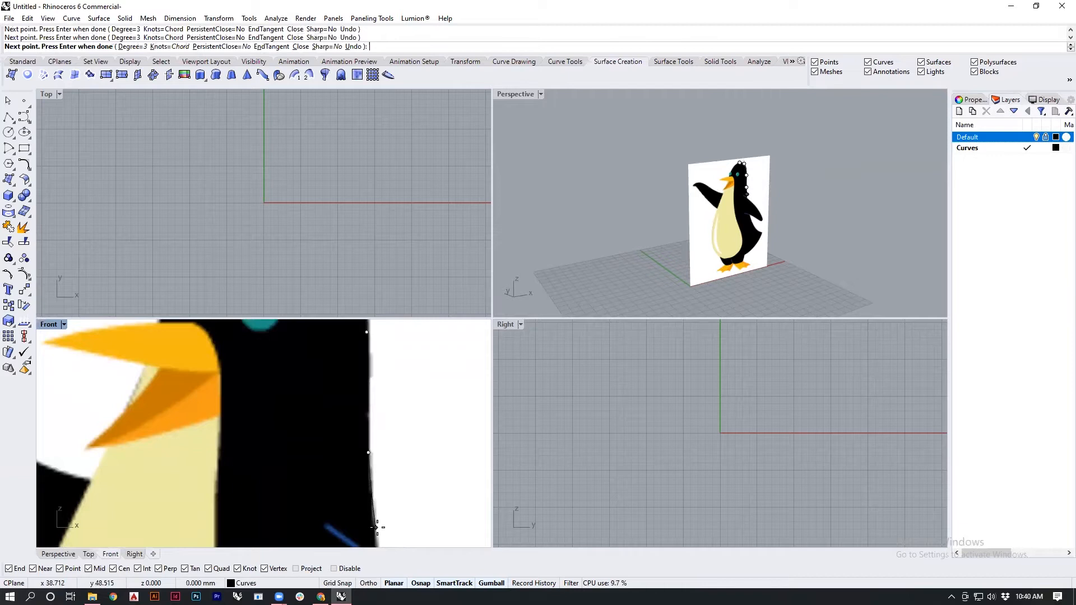
# Continue the interpolated curve past the flipper and along the penguin's back to the tail tip, and finish it there
pyautogui.scroll(-2, 381, 515)
pyautogui.moveTo(389, 507); pyautogui.dragTo(367, 392, button='right')
pyautogui.scroll(3, 368, 491)
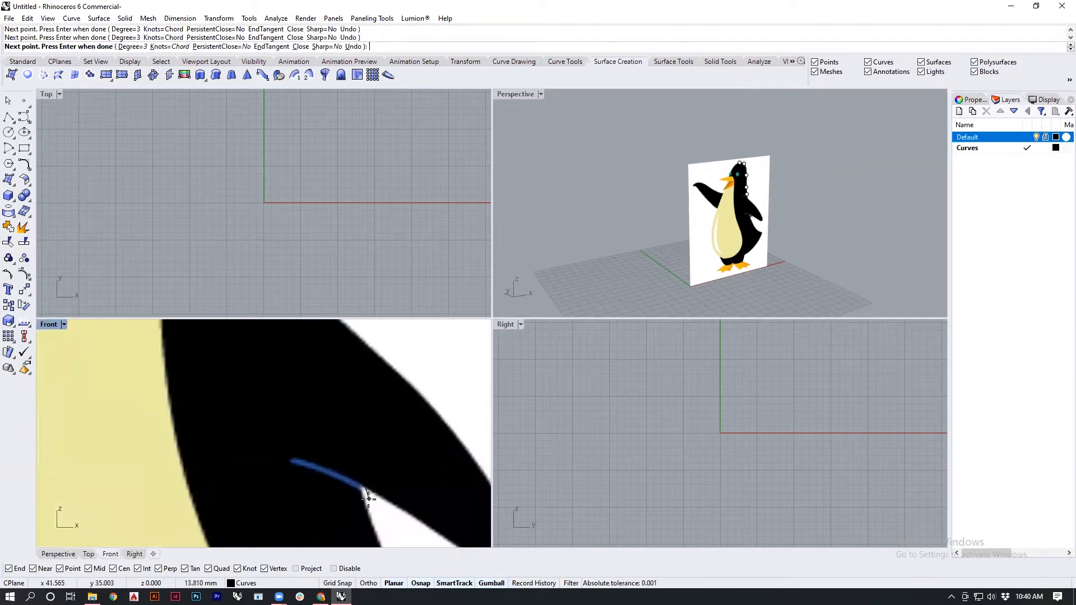
pyautogui.scroll(-3, 364, 499)
pyautogui.moveTo(367, 504); pyautogui.dragTo(324, 345, button='right')
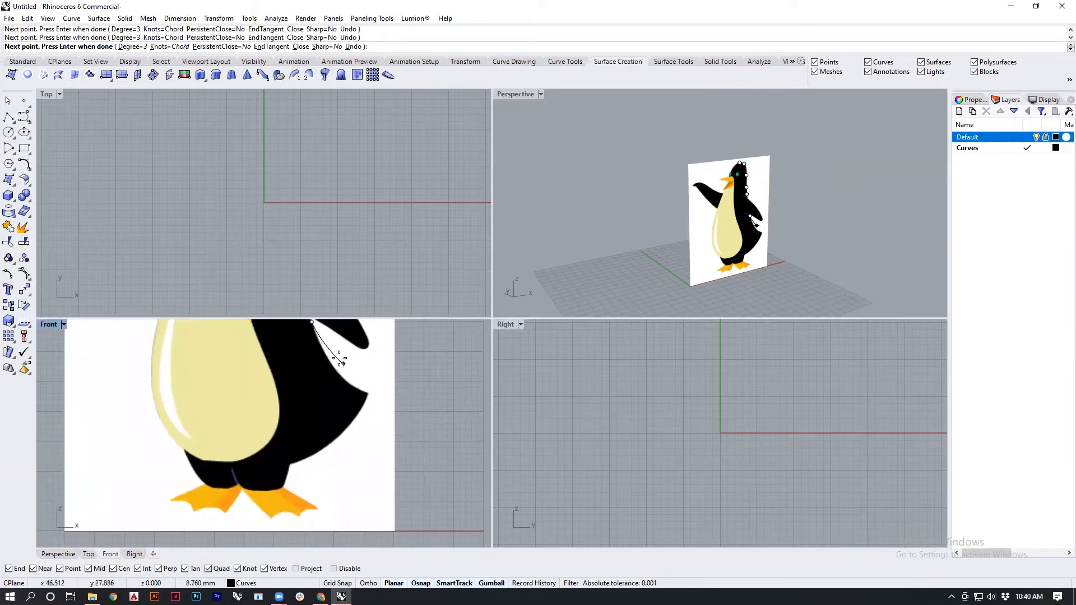
pyautogui.scroll(3, 331, 383)
pyautogui.click(325, 387)
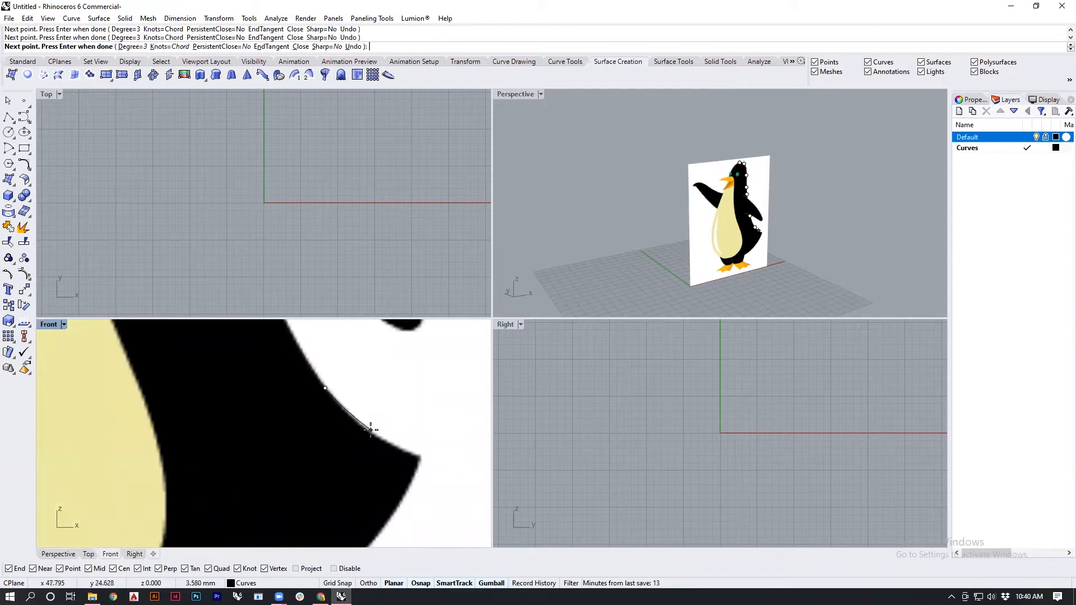
pyautogui.click(420, 457)
pyautogui.press('Return')
# Examine how closely the traced curve follows the back of the penguin's head, selecting it to show its control points
pyautogui.scroll(-10, 404, 479)
pyautogui.moveTo(364, 373); pyautogui.dragTo(373, 437, button='right')
pyautogui.moveTo(357, 337); pyautogui.dragTo(343, 364, button='right')
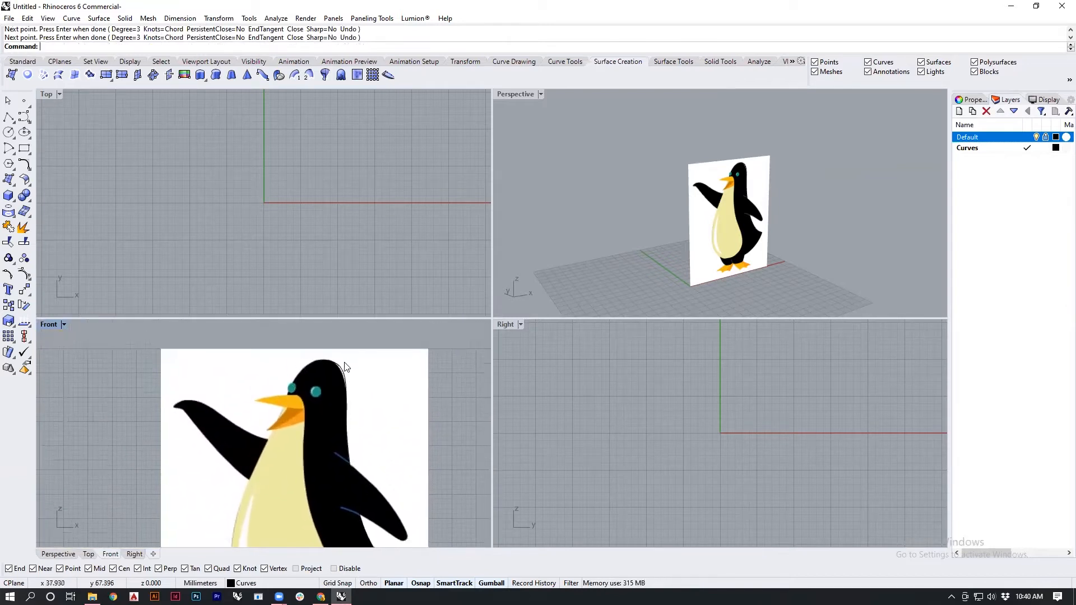
pyautogui.scroll(5, 344, 369)
pyautogui.click(335, 387)
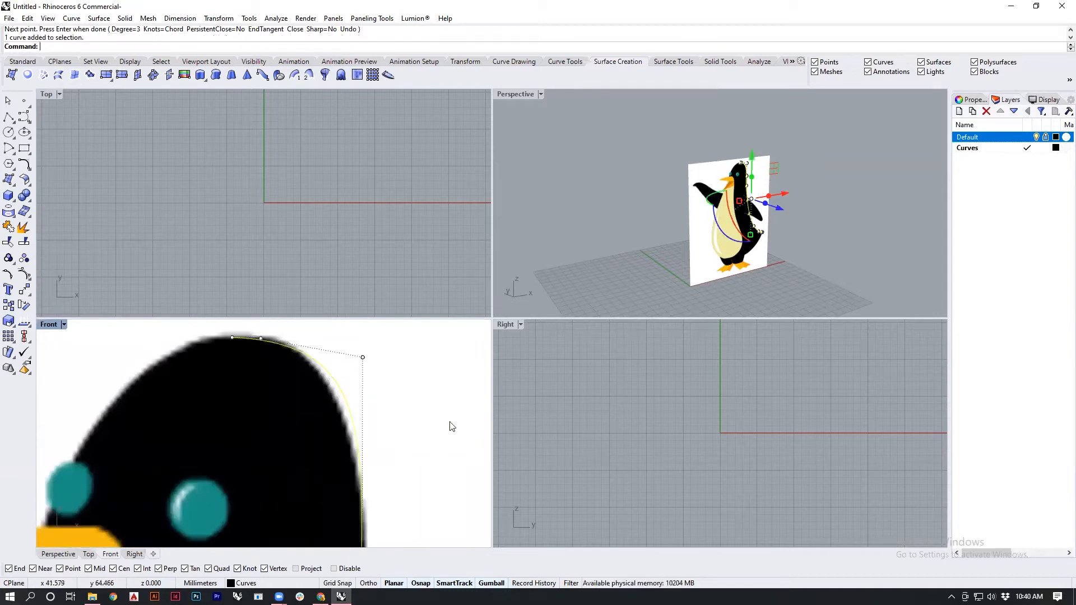
pyautogui.press('Escape')
# Change the Curves layer's colour from black to a dark red with RGB 156, 21, 21
pyautogui.moveTo(791, 189); pyautogui.dragTo(752, 185, button='right')
pyautogui.scroll(8, 752, 185)
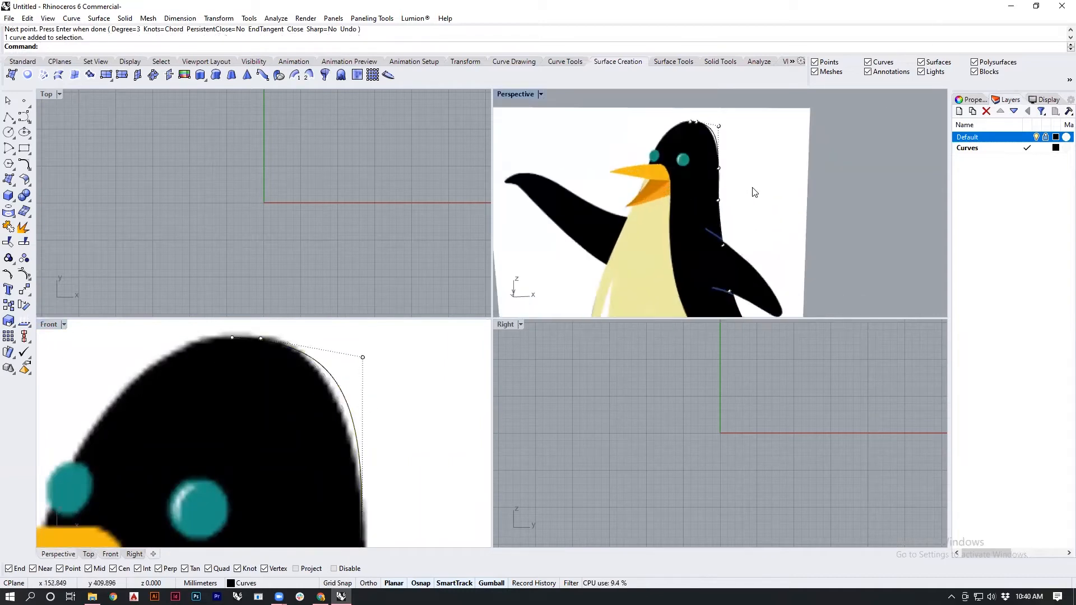
pyautogui.click(1056, 148)
pyautogui.moveTo(606, 235)
pyautogui.mouseDown()
pyautogui.moveTo(554, 276)
pyautogui.moveTo(551, 257)
pyautogui.mouseUp()
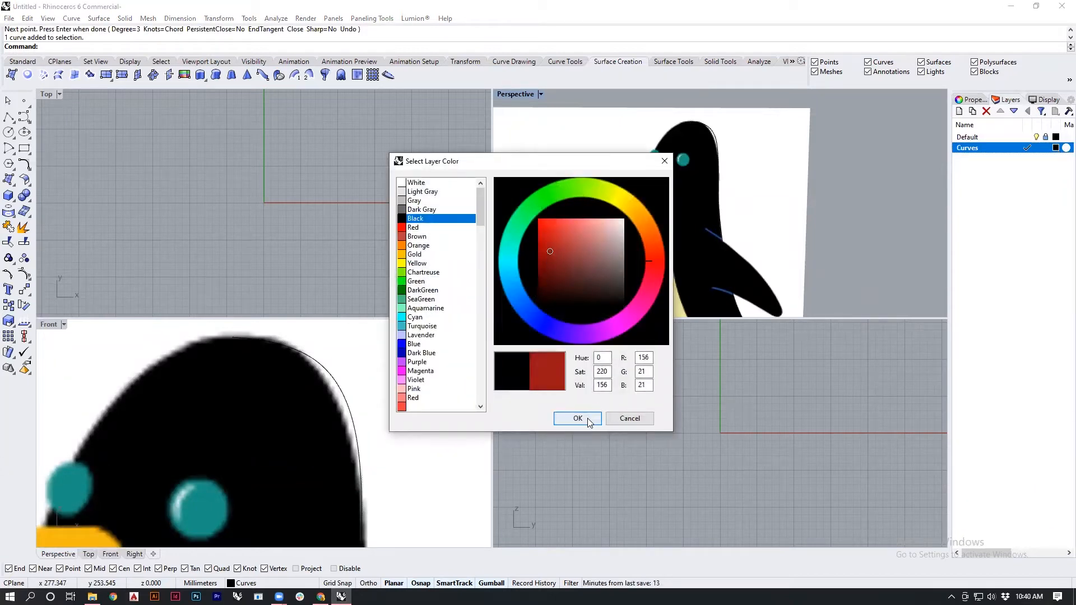
pyautogui.click(587, 421)
# Move the traced curve's control points at the back of the head so it follows the picture's edge more closely
pyautogui.scroll(-6, 280, 392)
pyautogui.scroll(2, 330, 467)
pyautogui.moveTo(314, 395); pyautogui.dragTo(338, 521, button='right')
pyautogui.scroll(2, 326, 354)
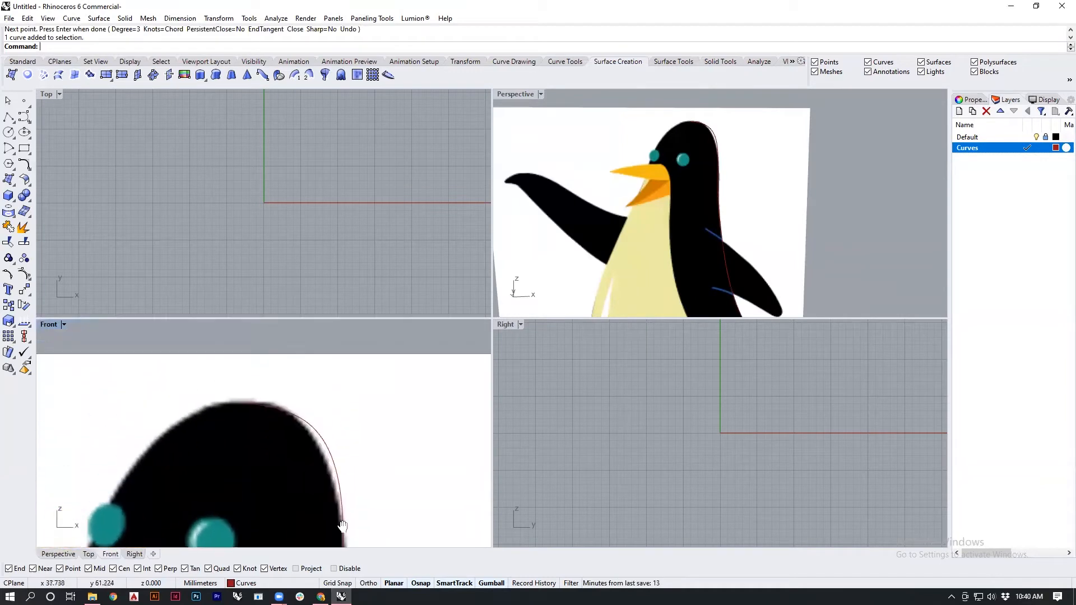
pyautogui.scroll(4, 331, 475)
pyautogui.click(335, 456)
pyautogui.moveTo(342, 360); pyautogui.dragTo(412, 446)
pyautogui.moveTo(377, 363); pyautogui.dragTo(365, 367)
pyautogui.moveTo(356, 470); pyautogui.dragTo(445, 482, button='right')
pyautogui.moveTo(296, 344); pyautogui.dragTo(334, 394)
pyautogui.moveTo(341, 352); pyautogui.dragTo(347, 343)
# Start a new interpolated curve at the tail tip in the Front view and trace the rear underside to the bottom of the body
pyautogui.scroll(-13, 342, 359)
pyautogui.moveTo(383, 469); pyautogui.dragTo(376, 380, button='right')
pyautogui.moveTo(384, 437); pyautogui.dragTo(373, 359, button='right')
pyautogui.press('Escape')
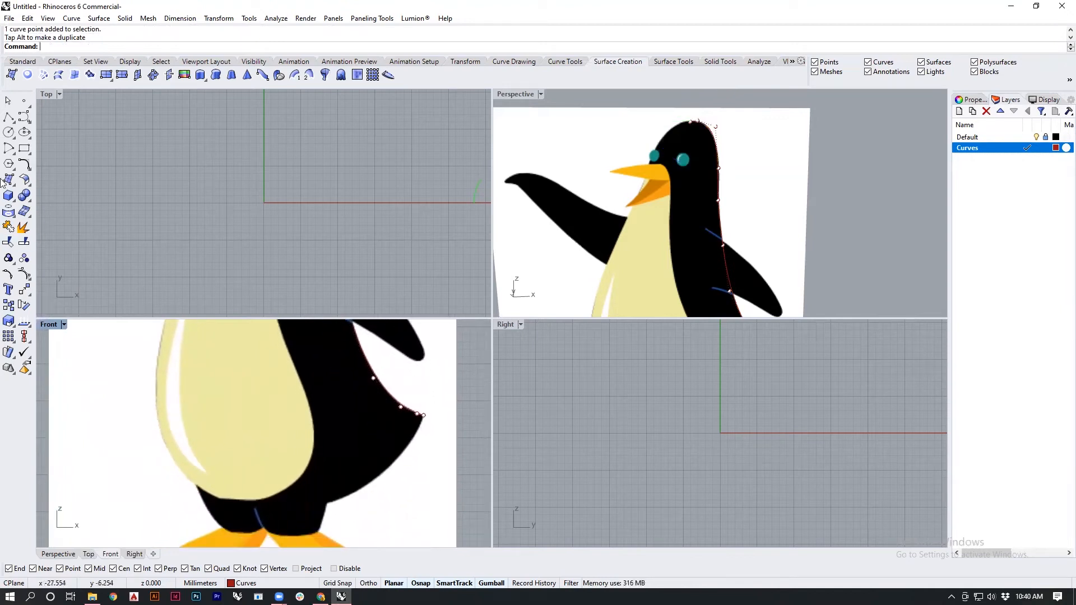
pyautogui.click(26, 119)
pyautogui.scroll(5, 426, 412)
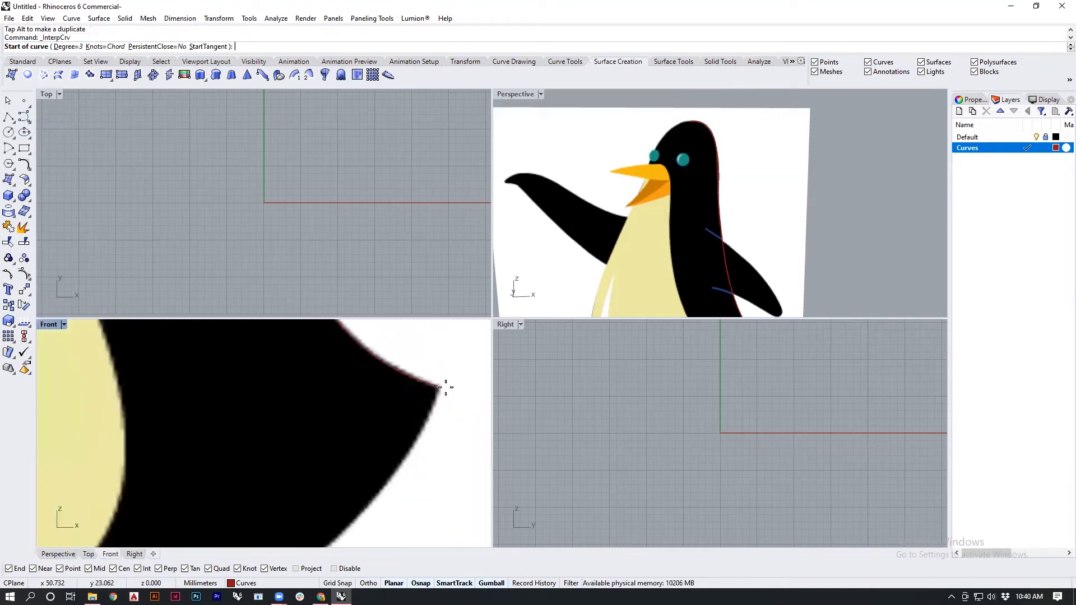
pyautogui.click(440, 387)
pyautogui.click(386, 479)
pyautogui.moveTo(326, 526); pyautogui.dragTo(369, 435, button='right')
pyautogui.click(331, 483)
pyautogui.moveTo(331, 484); pyautogui.dragTo(399, 410, button='right')
pyautogui.click(281, 470)
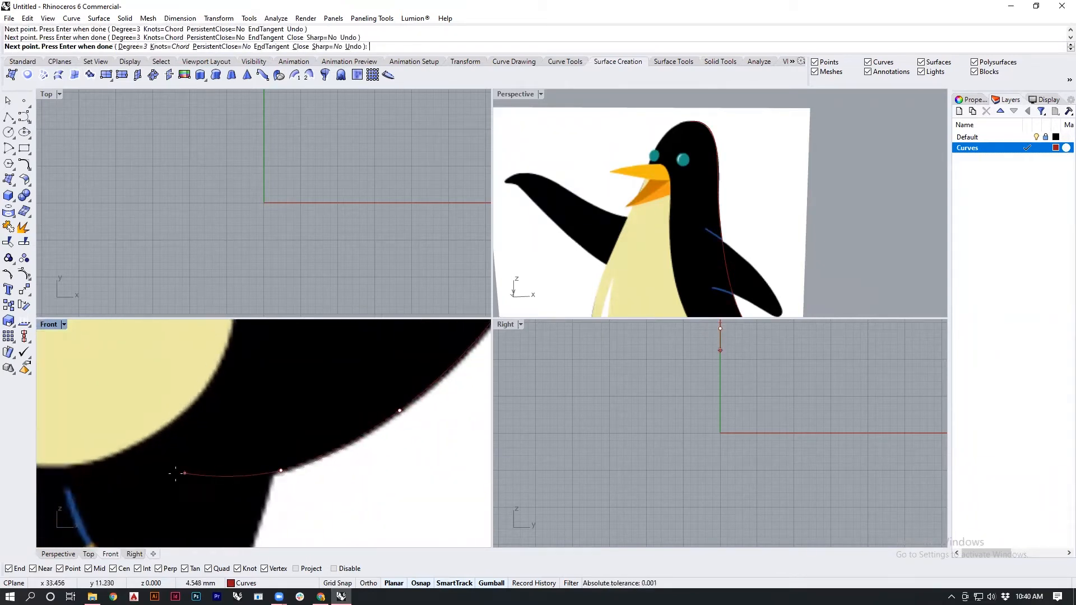
pyautogui.click(122, 489)
# Continue the curve past the top of the front leg and up the lower outer edge of the belly
pyautogui.scroll(-6, 125, 484)
pyautogui.moveTo(125, 483); pyautogui.dragTo(361, 498, button='right')
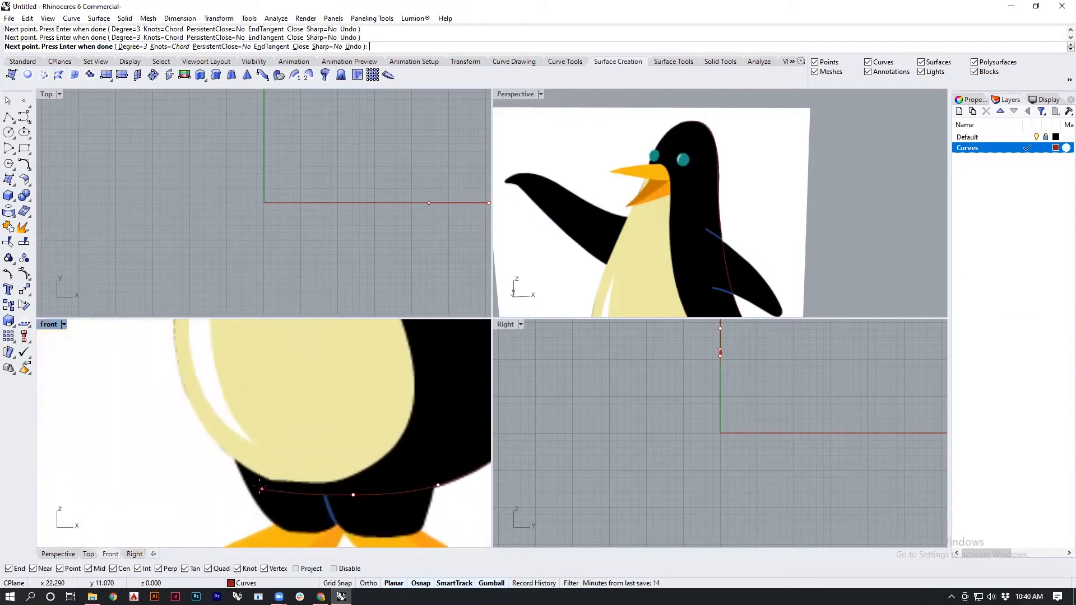
pyautogui.scroll(2, 96, 471)
pyautogui.click(225, 452)
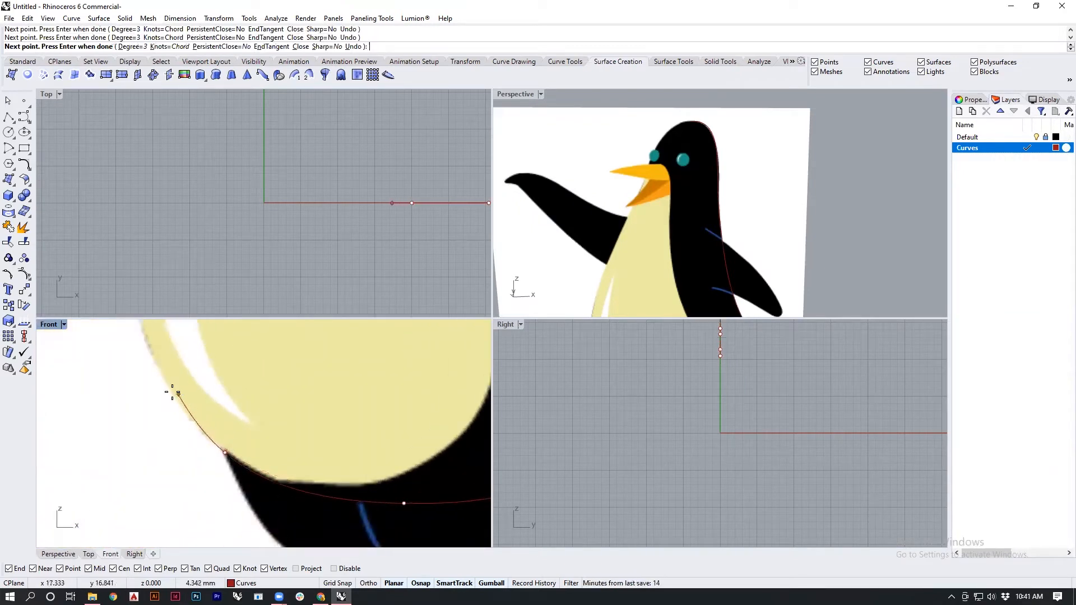
pyautogui.scroll(-6, 155, 362)
pyautogui.moveTo(213, 409); pyautogui.dragTo(364, 543, button='right')
pyautogui.scroll(4, 288, 410)
pyautogui.click(295, 401)
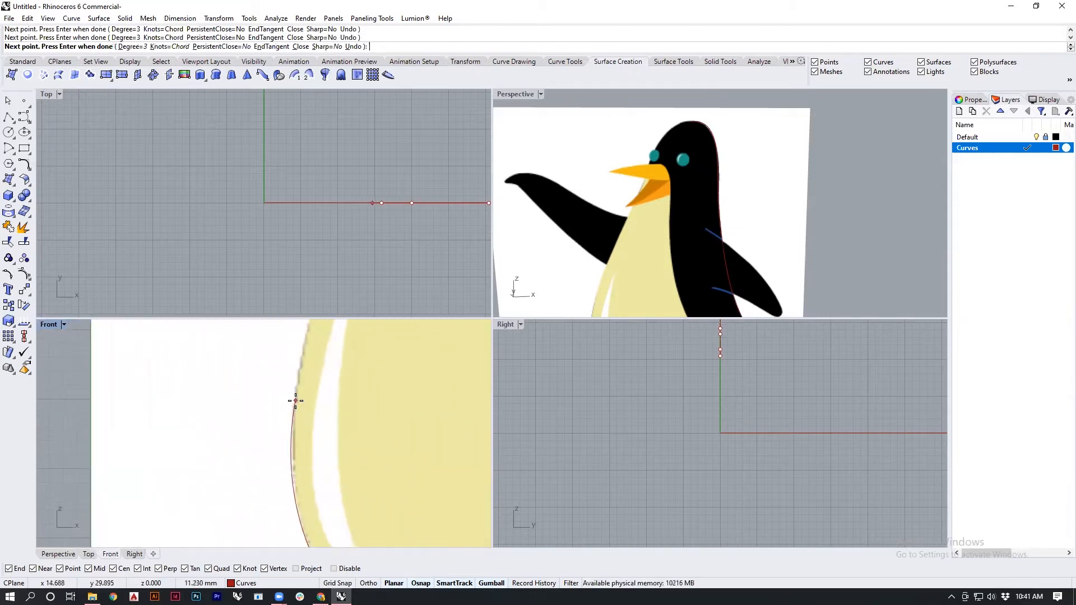
# Continue the curve up the belly and chest, through the base of the beak and onto the forehead
pyautogui.moveTo(322, 357); pyautogui.dragTo(310, 509, button='right')
pyautogui.click(336, 370)
pyautogui.moveTo(356, 348); pyautogui.dragTo(365, 493, button='right')
pyautogui.click(393, 413)
pyautogui.moveTo(437, 322); pyautogui.dragTo(359, 430, button='right')
pyautogui.click(357, 428)
pyautogui.click(387, 355)
# Finish the curve at the top of the head, meeting the start of the first traced curve, and inspect the junction
pyautogui.moveTo(388, 354); pyautogui.dragTo(339, 395, button='right')
pyautogui.scroll(9, 343, 404)
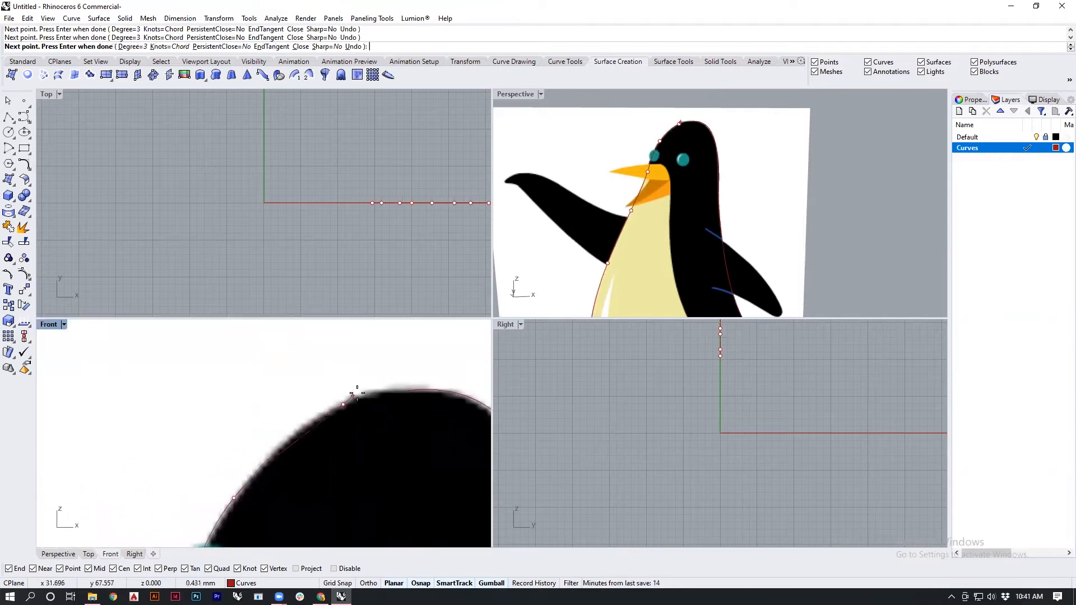
pyautogui.click(405, 385)
pyautogui.rightClick(405, 387)
pyautogui.scroll(-11, 259, 385)
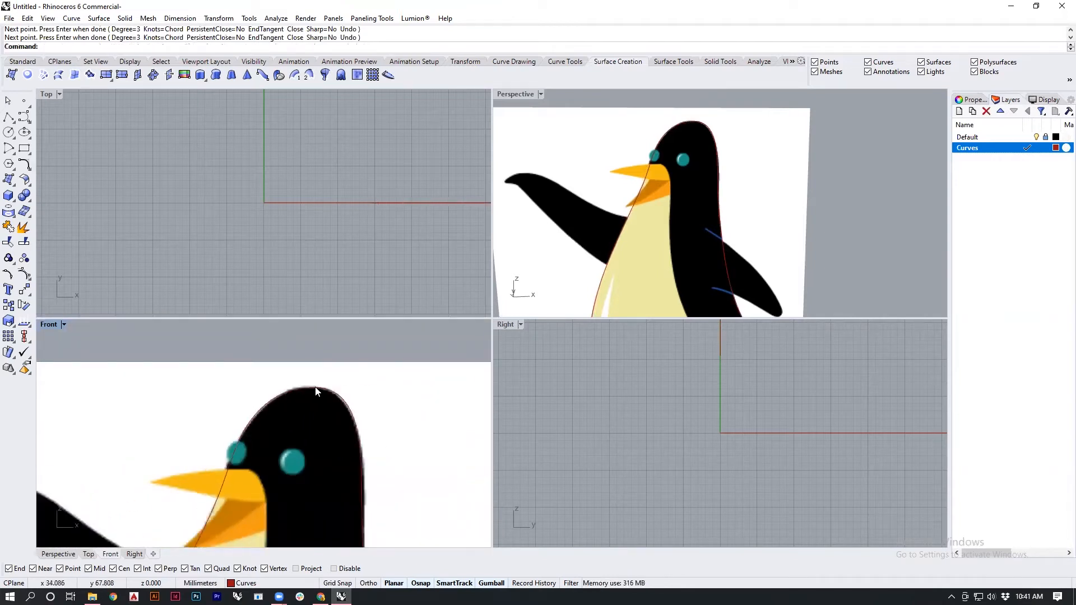
pyautogui.scroll(5, 313, 389)
pyautogui.scroll(-10, 760, 200)
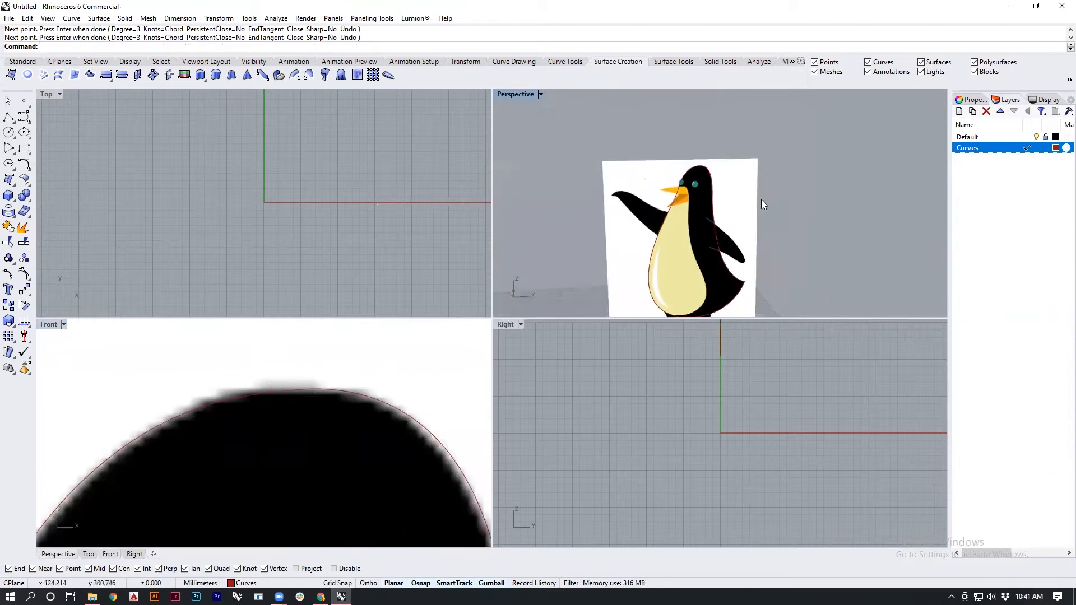
# Find Snip & Sketch with the search term "snip" and open it
pyautogui.moveTo(722, 270); pyautogui.dragTo(718, 248, button='right')
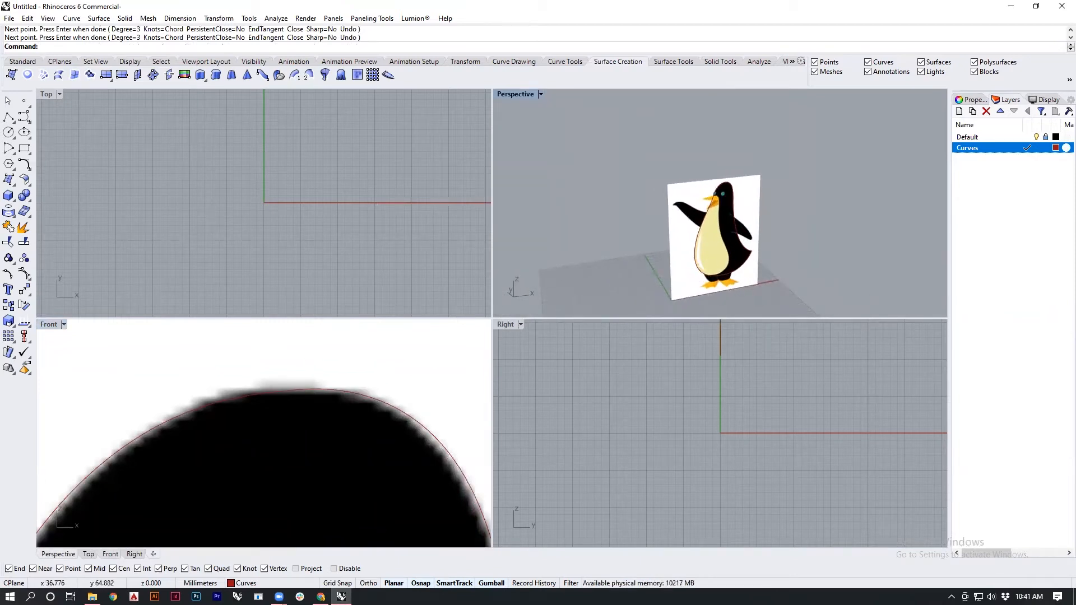
pyautogui.click(30, 596)
pyautogui.write('snip')
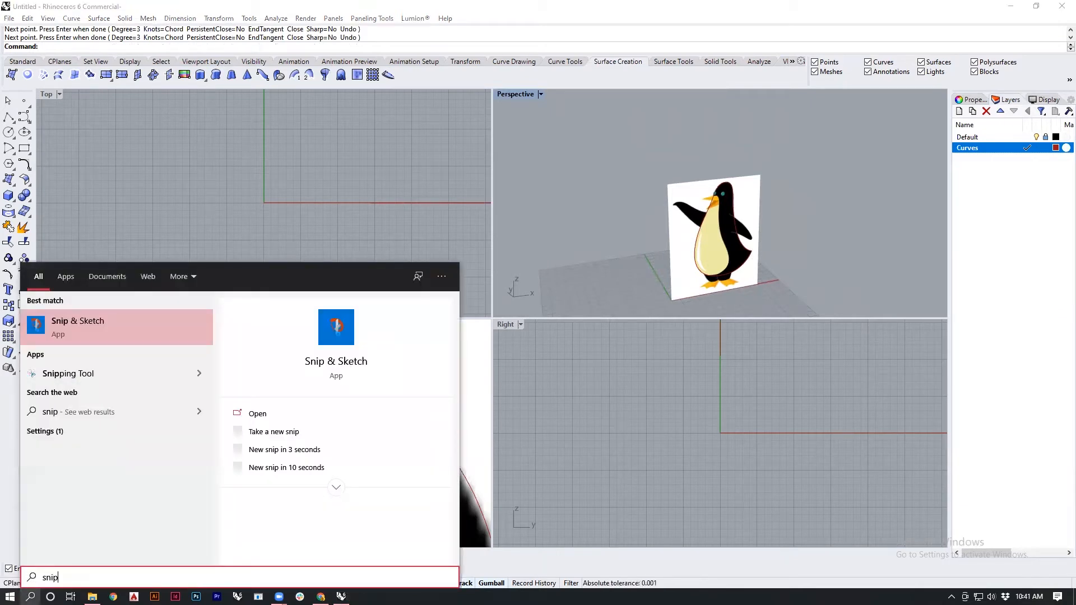
pyautogui.click(109, 324)
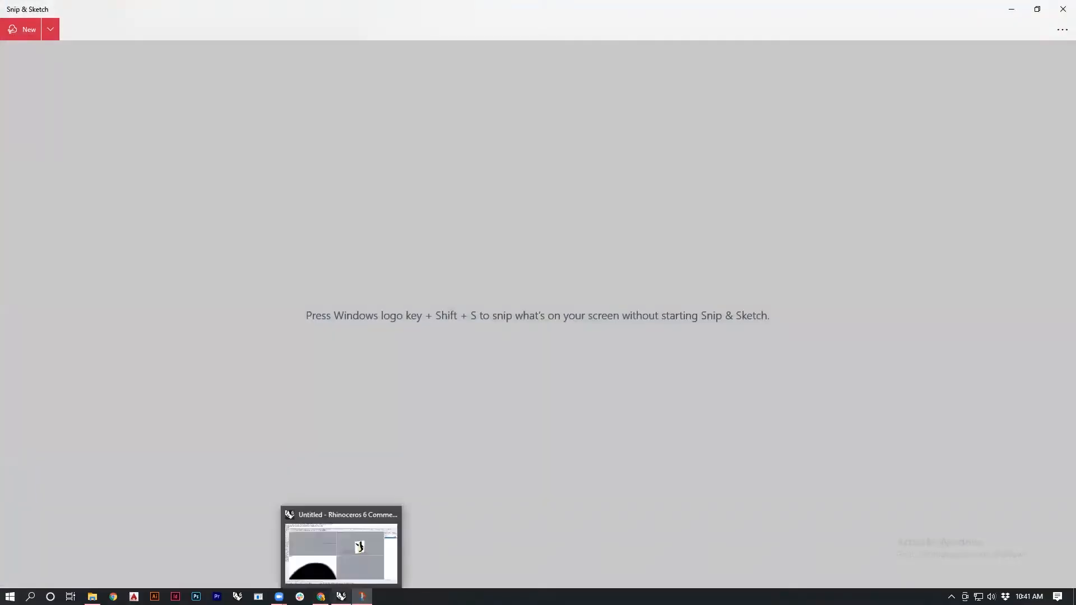
# Switch back to Rhino, maximize the Perspective viewport and frame the whole penguin picture in it
pyautogui.click(342, 596)
pyautogui.scroll(5, 728, 225)
pyautogui.moveTo(719, 223); pyautogui.dragTo(735, 175, button='right')
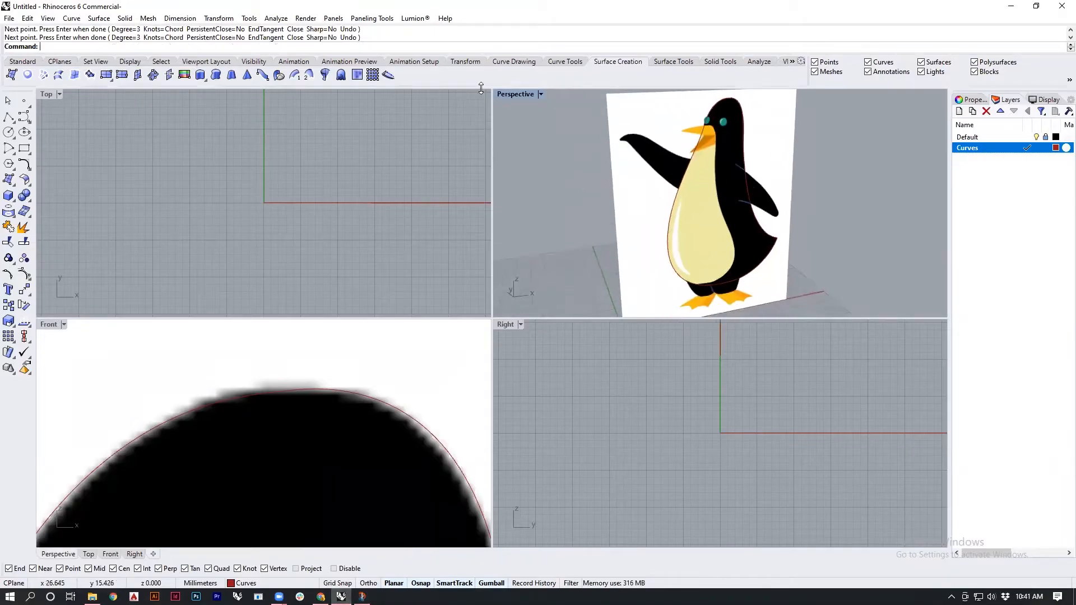
pyautogui.doubleClick(508, 94)
pyautogui.moveTo(443, 308)
pyautogui.mouseDown(button='right')
pyautogui.moveTo(711, 298)
pyautogui.moveTo(554, 297)
pyautogui.mouseUp(button='right')
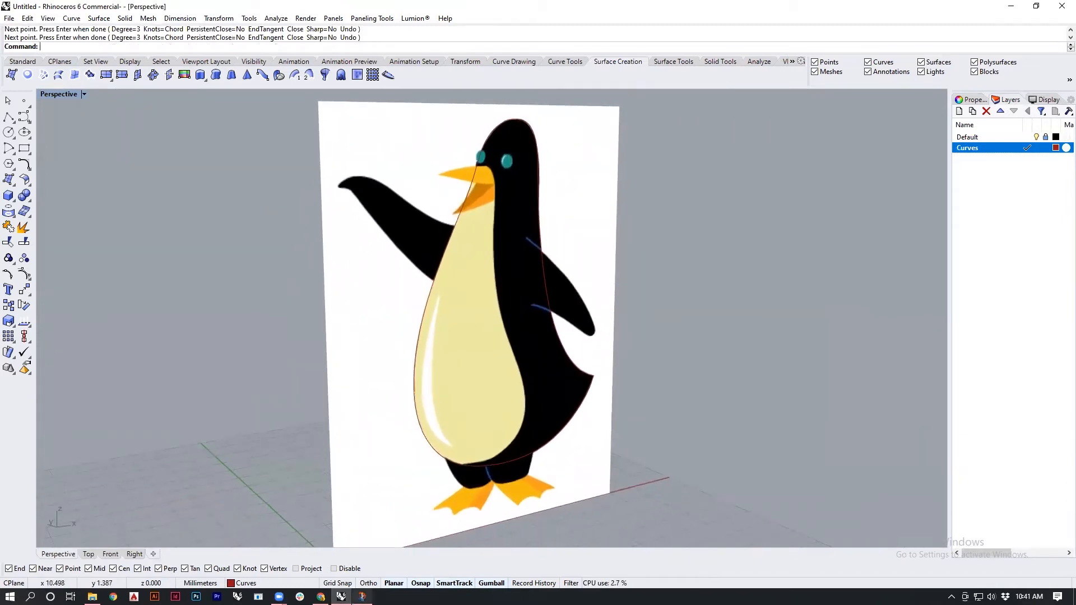
# Switch to Snip & Sketch and capture a rectangular snip of the penguin in the Perspective viewport
pyautogui.click(362, 596)
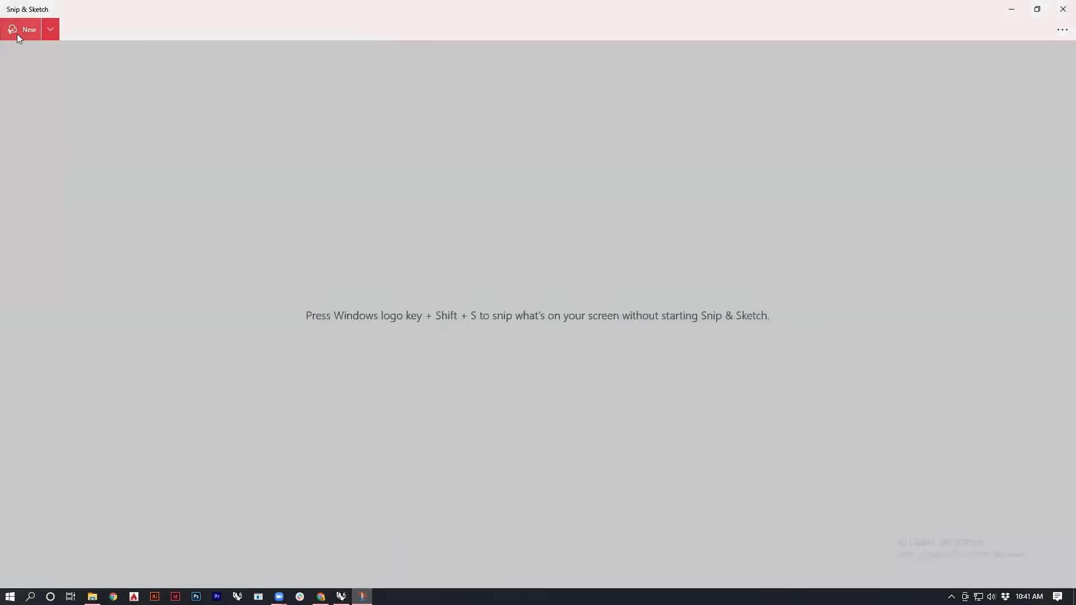
pyautogui.hotkey('ctrl', 'n')
pyautogui.moveTo(271, 91)
pyautogui.mouseDown()
pyautogui.moveTo(616, 476)
pyautogui.moveTo(709, 557)
pyautogui.mouseUp()
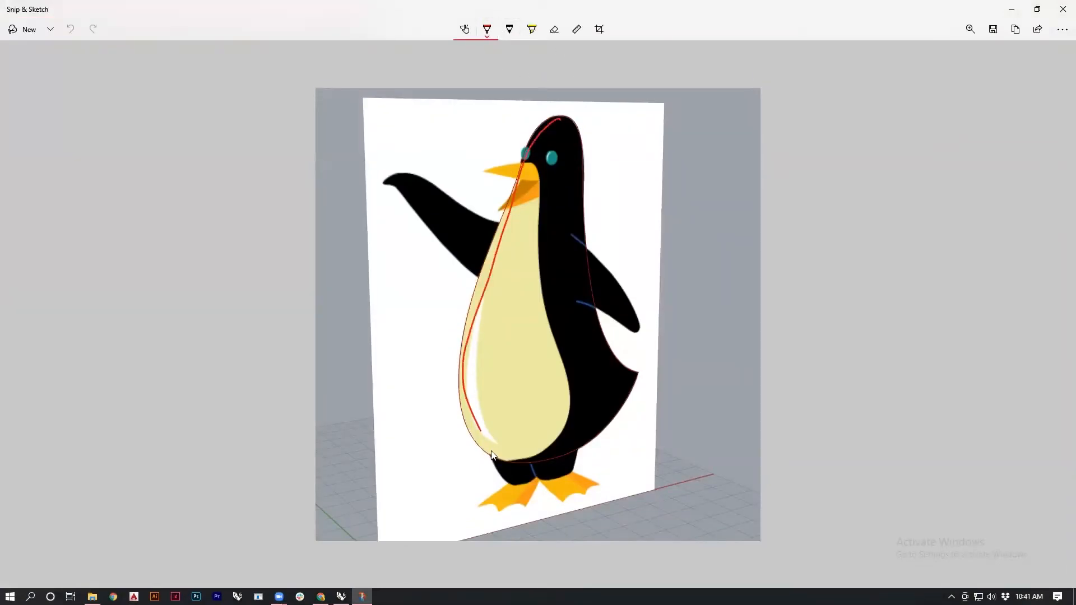
# Sketch the penguin's side profile and a crossing front-view body outline in red over the snip
pyautogui.moveTo(582, 459)
pyautogui.mouseDown()
pyautogui.moveTo(653, 363)
pyautogui.moveTo(600, 202)
pyautogui.moveTo(583, 99)
pyautogui.moveTo(551, 119)
pyautogui.moveTo(585, 140)
pyautogui.mouseUp()
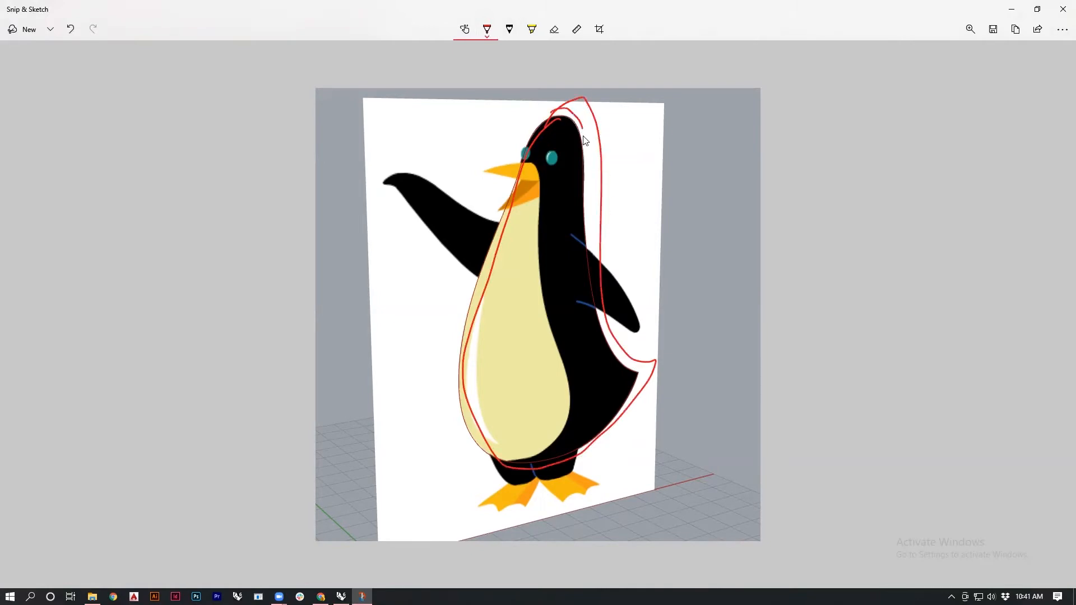
pyautogui.moveTo(661, 405)
pyautogui.mouseDown()
pyautogui.moveTo(620, 445)
pyautogui.moveTo(572, 443)
pyautogui.mouseUp()
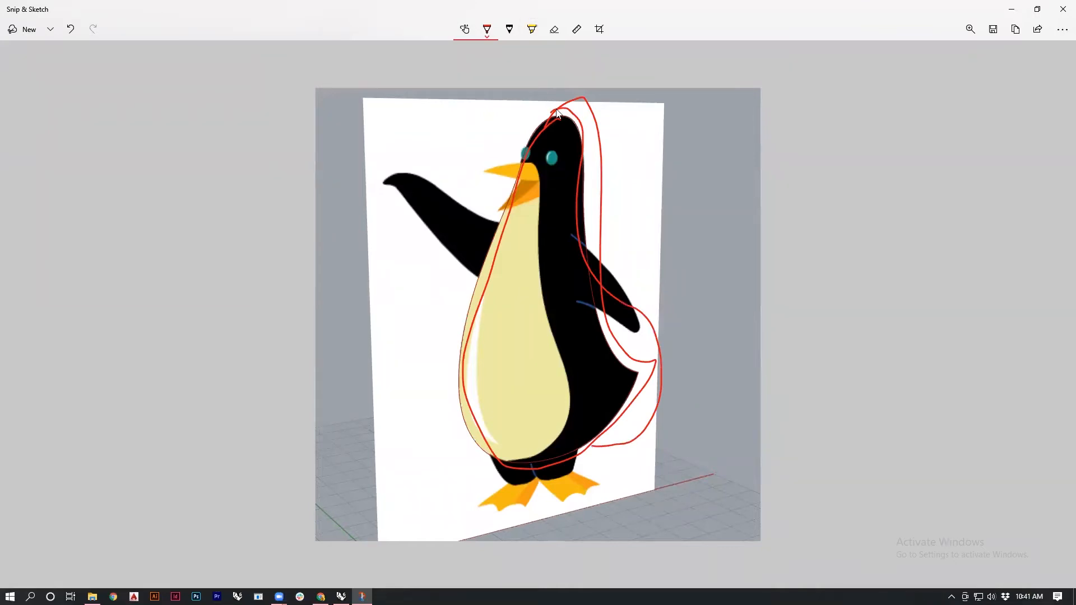
pyautogui.moveTo(515, 125)
pyautogui.mouseDown()
pyautogui.moveTo(442, 342)
pyautogui.moveTo(465, 431)
pyautogui.mouseUp()
pyautogui.moveTo(582, 458); pyautogui.dragTo(607, 435)
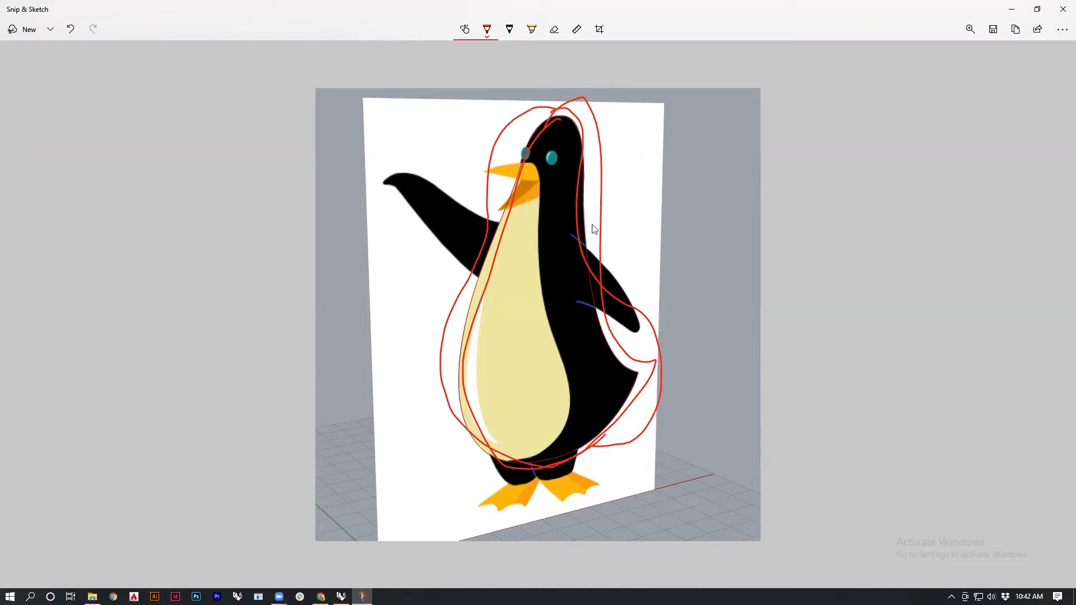
# Sketch red horizontal cross-section rings around the penguin's neck, belly and head
pyautogui.moveTo(587, 244); pyautogui.dragTo(585, 189)
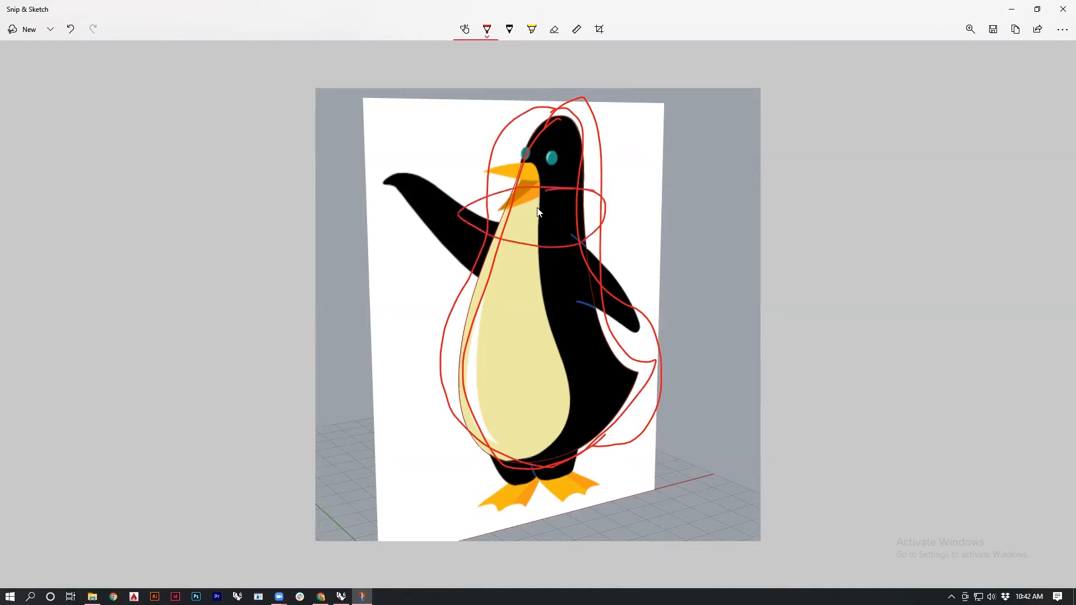
pyautogui.moveTo(558, 334)
pyautogui.mouseDown()
pyautogui.moveTo(435, 360)
pyautogui.moveTo(625, 412)
pyautogui.moveTo(659, 359)
pyautogui.moveTo(510, 336)
pyautogui.mouseUp()
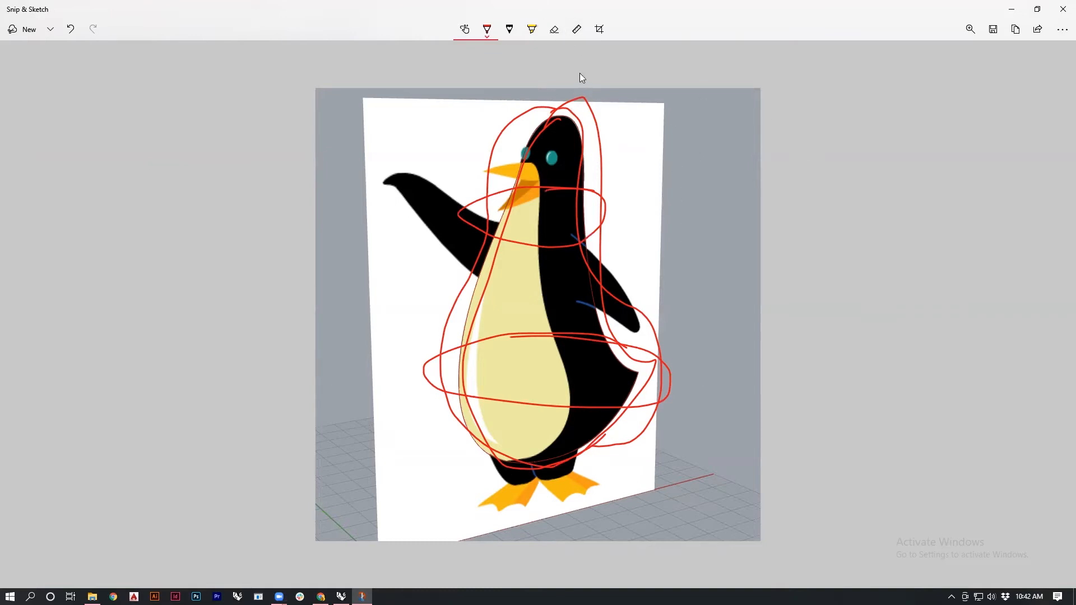
pyautogui.moveTo(487, 96)
pyautogui.mouseDown()
pyautogui.moveTo(630, 168)
pyautogui.moveTo(630, 84)
pyautogui.moveTo(539, 69)
pyautogui.mouseUp()
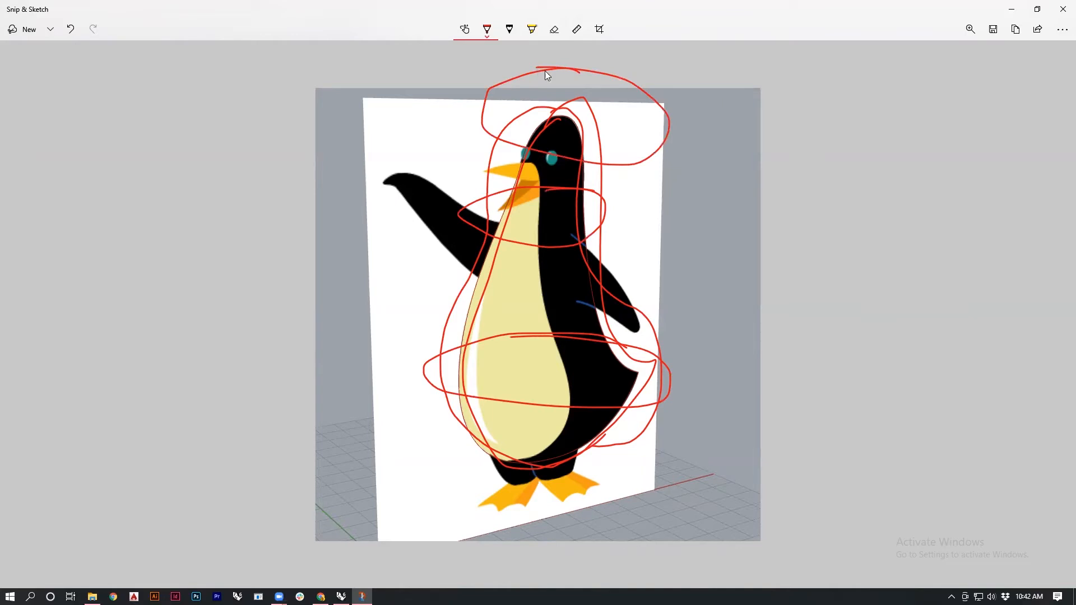
pyautogui.click(487, 29)
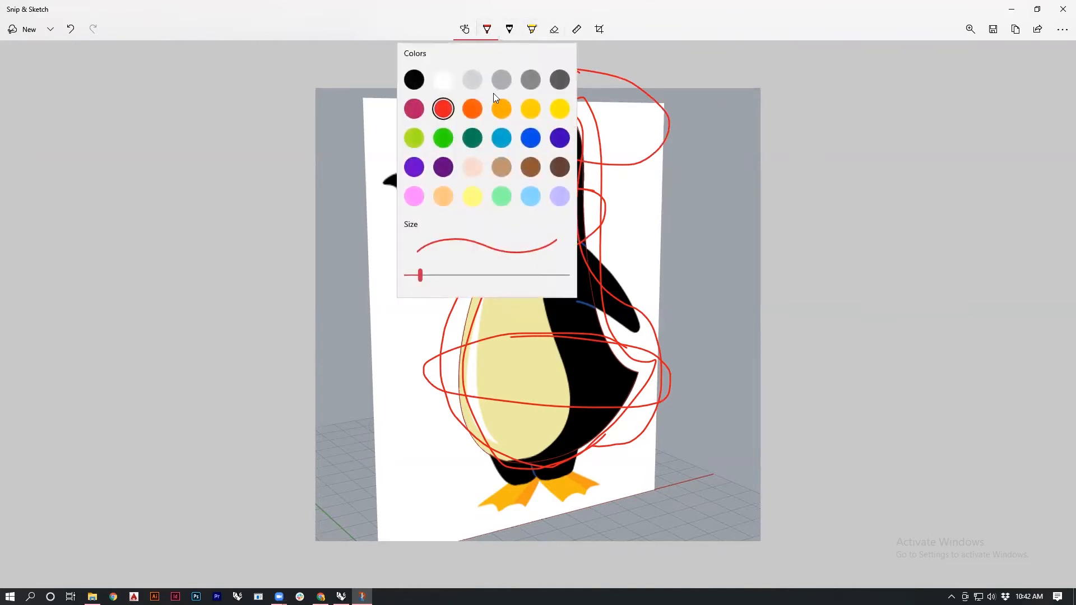
pyautogui.click(500, 108)
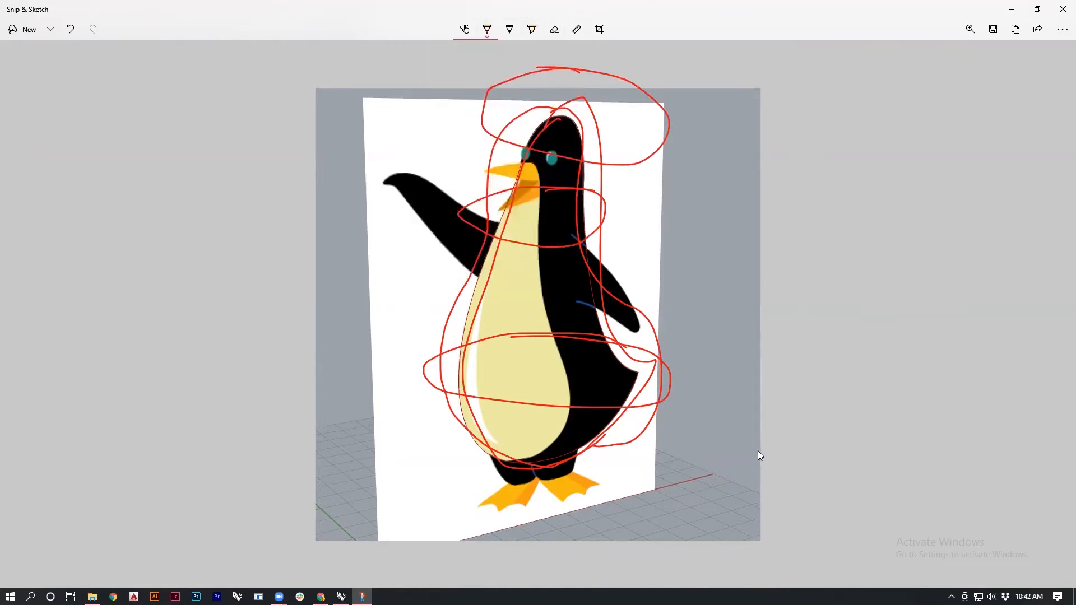
pyautogui.hotkey('ctrl', 'z')
# Set the pen to blue, sketch arches crossing at one circled point beside the penguin, and return to Rhino
pyautogui.click(487, 29)
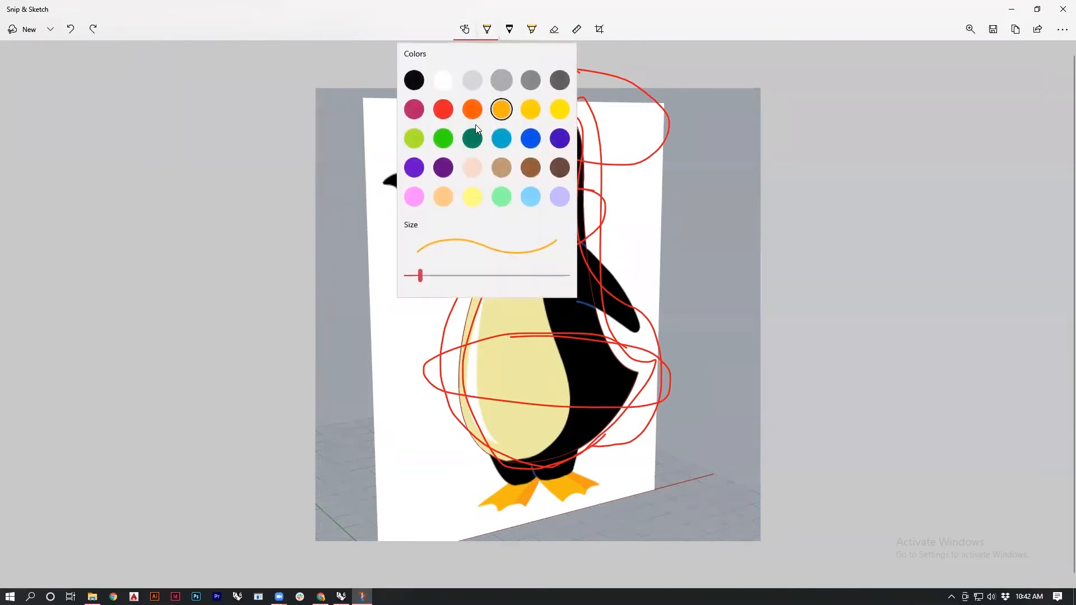
pyautogui.click(508, 137)
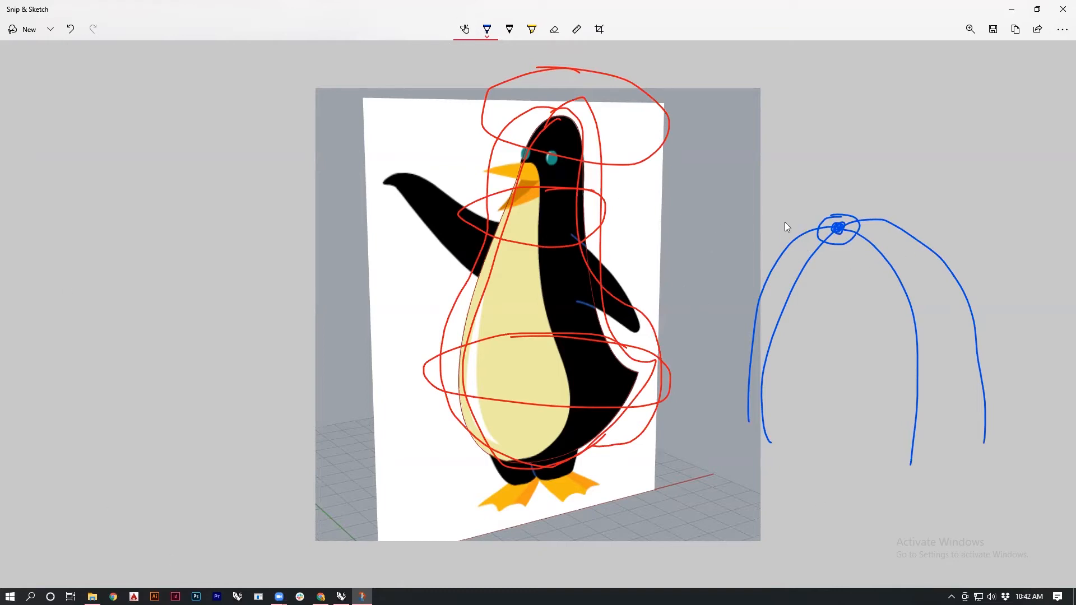
pyautogui.click(1009, 9)
# Select both traced outline curves in the Perspective view and join them into one closed curve
pyautogui.moveTo(633, 325); pyautogui.dragTo(753, 355, button='right')
pyautogui.moveTo(780, 368); pyautogui.dragTo(423, 190)
pyautogui.press('Escape')
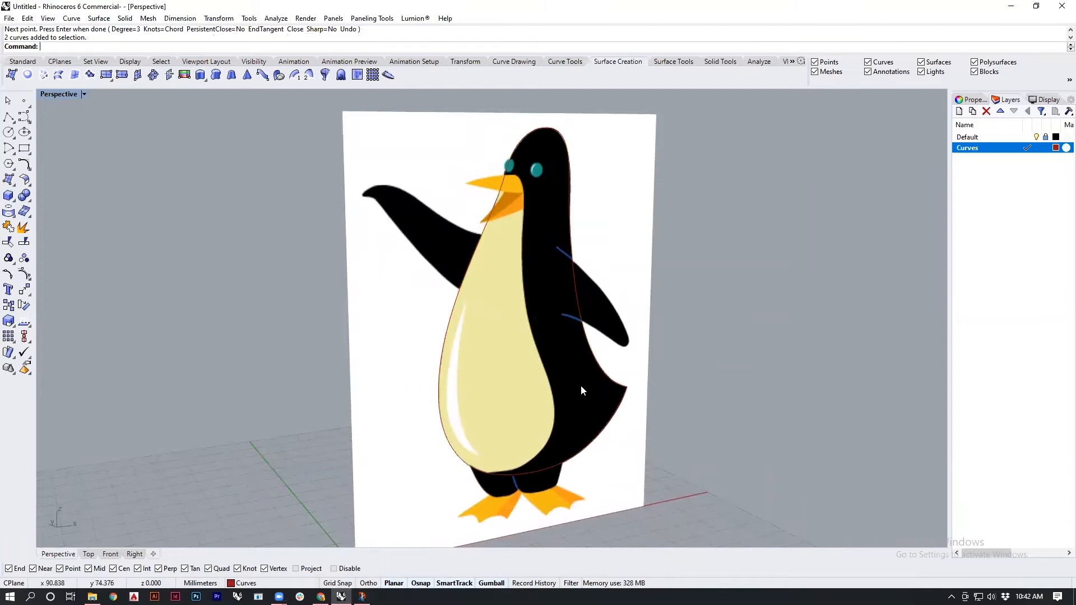
pyautogui.click(593, 359)
pyautogui.click(462, 283)
pyautogui.moveTo(800, 353); pyautogui.dragTo(433, 206)
pyautogui.press('Return')
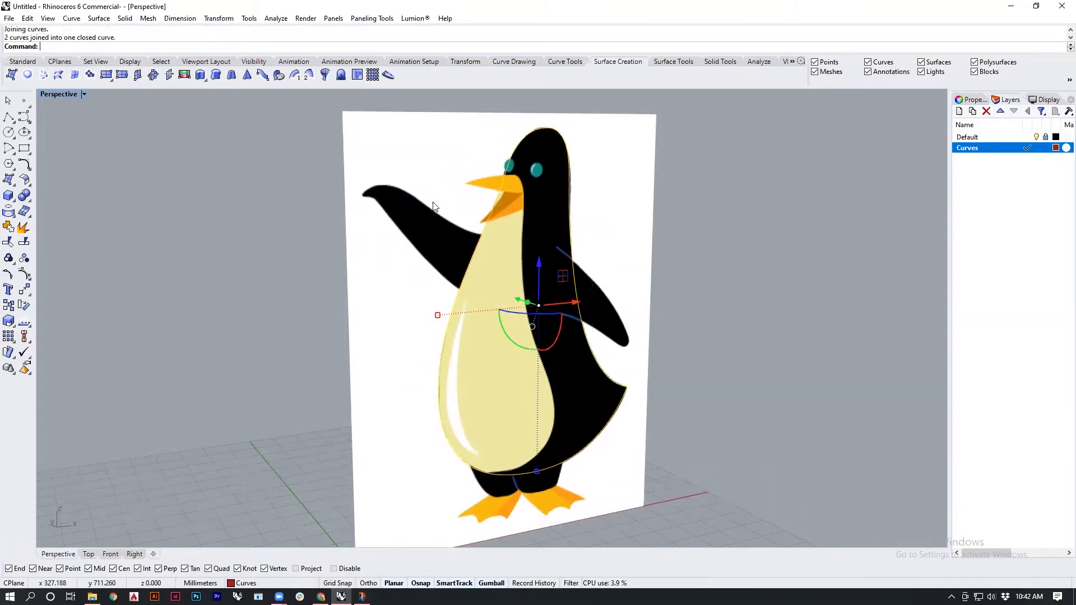
pyautogui.click(741, 385)
# Draw a straight polyline from the top of the penguin's head outline to the outline's bottom edge
pyautogui.moveTo(742, 386); pyautogui.dragTo(693, 372, button='right')
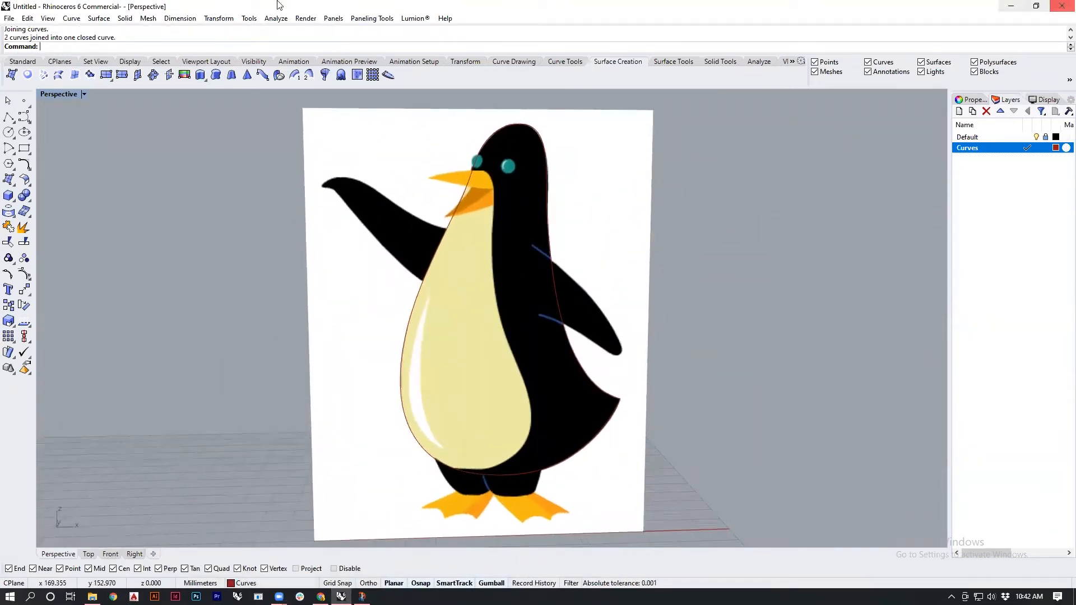
pyautogui.click(9, 116)
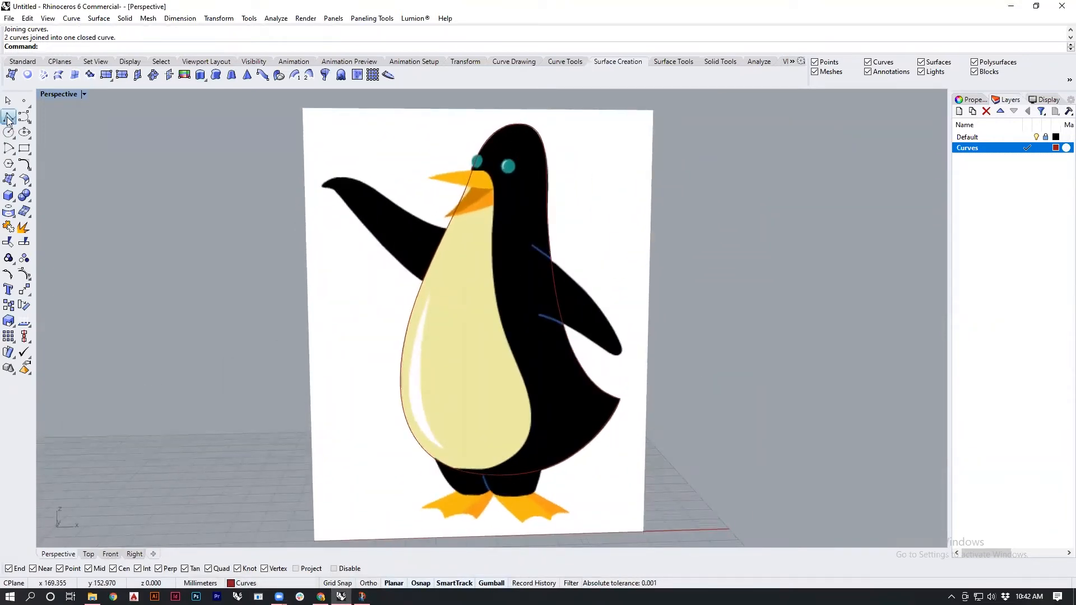
pyautogui.click(516, 124)
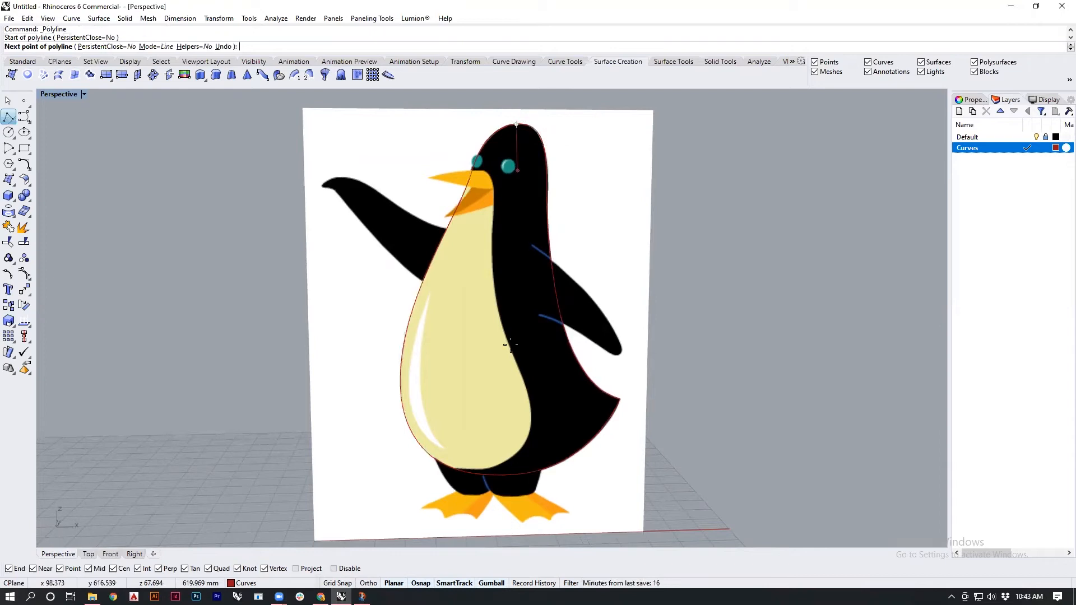
pyautogui.click(504, 474)
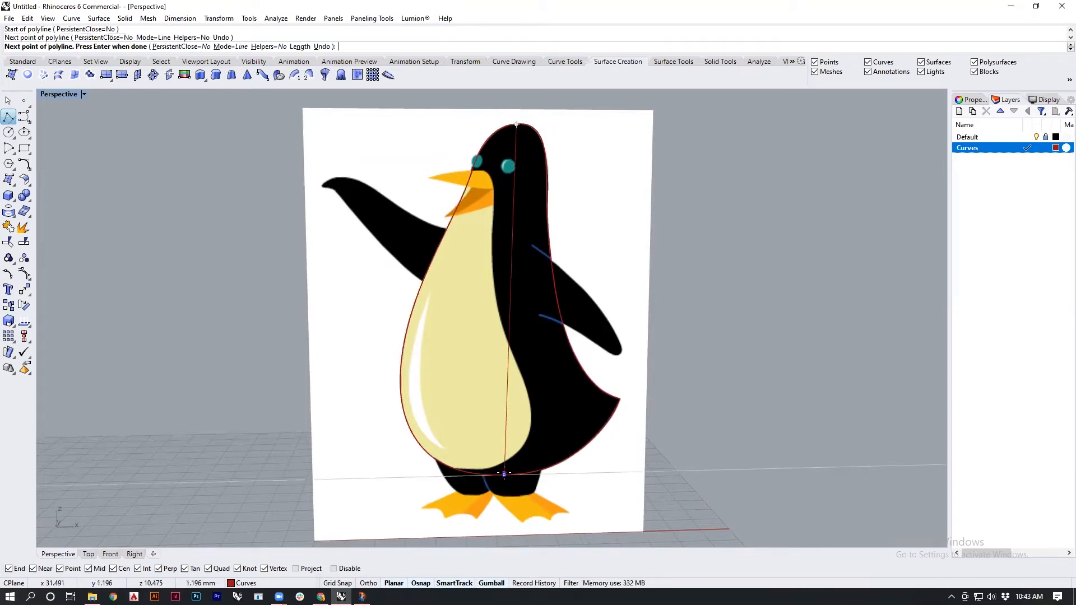
pyautogui.press('Return')
# Split the closed body outline with the vertical line, check both halves, and clear the selection
pyautogui.click(554, 289)
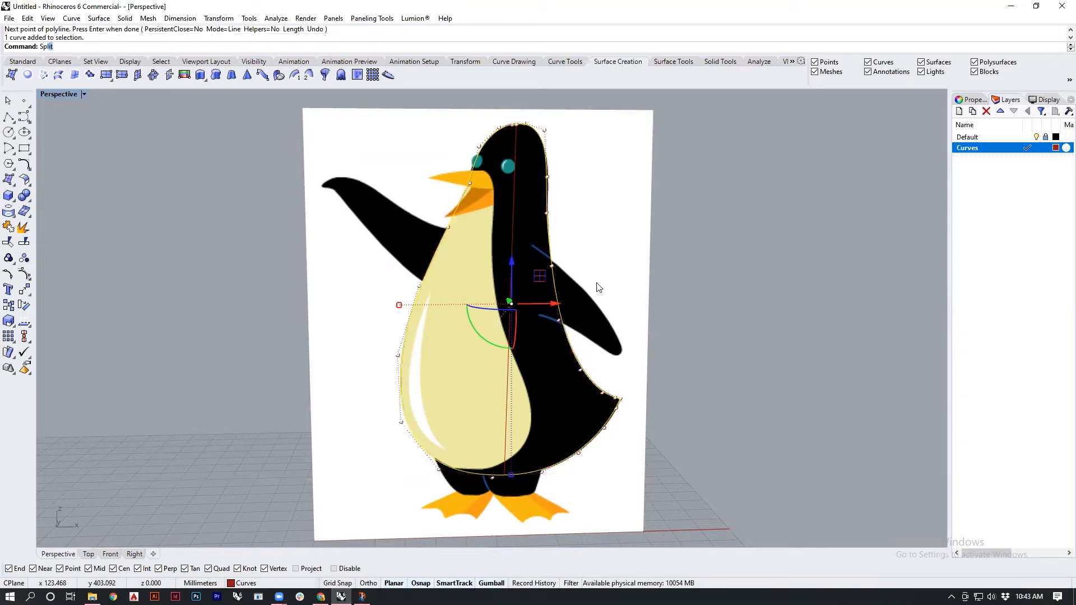
pyautogui.press('Return')
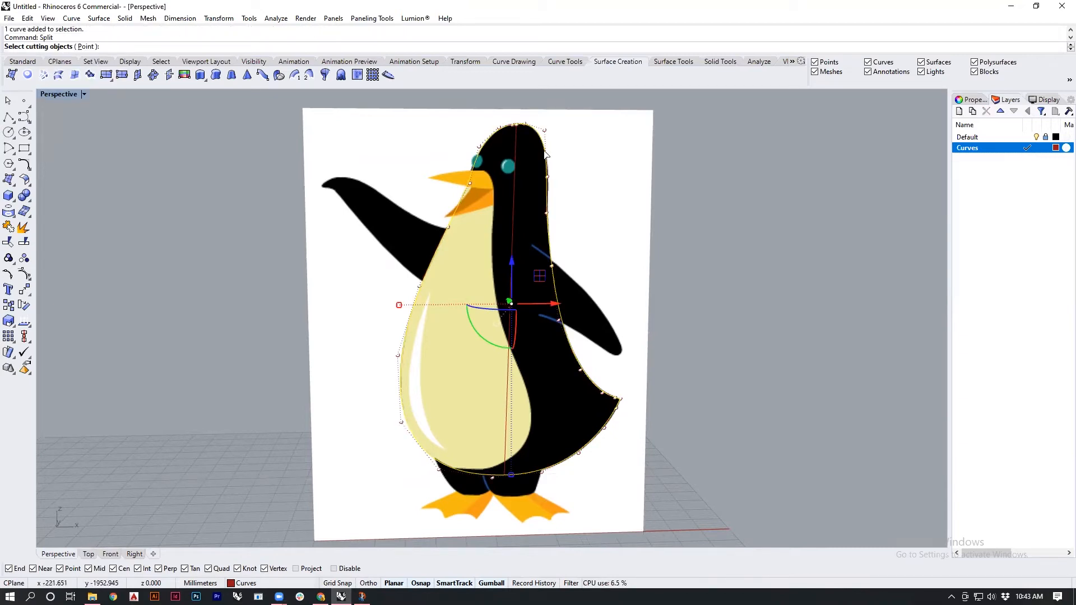
pyautogui.click(518, 145)
pyautogui.press('Return')
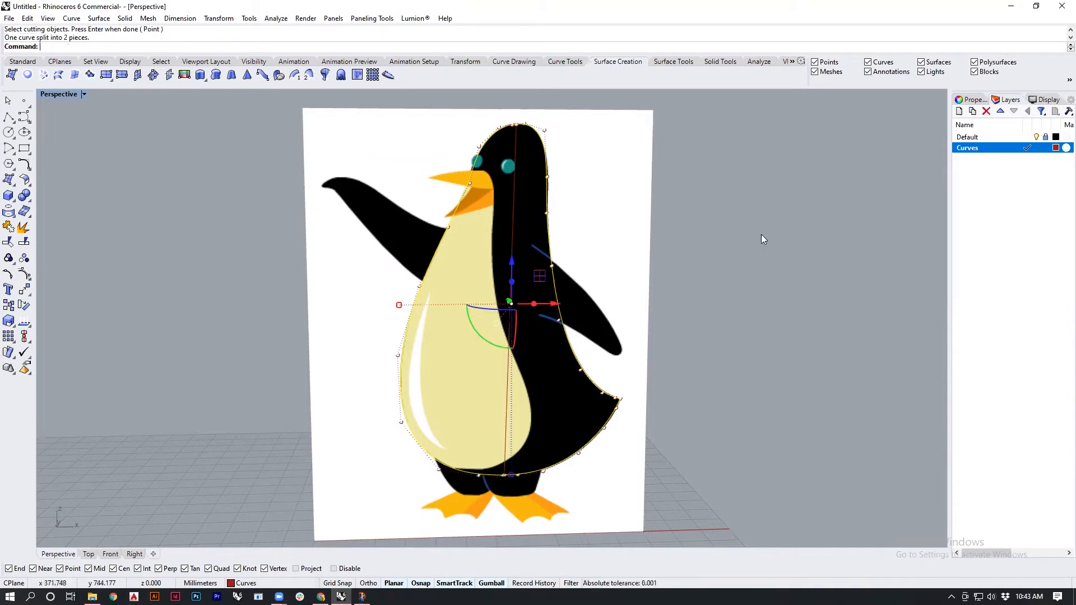
pyautogui.click(533, 130)
pyautogui.click(501, 130)
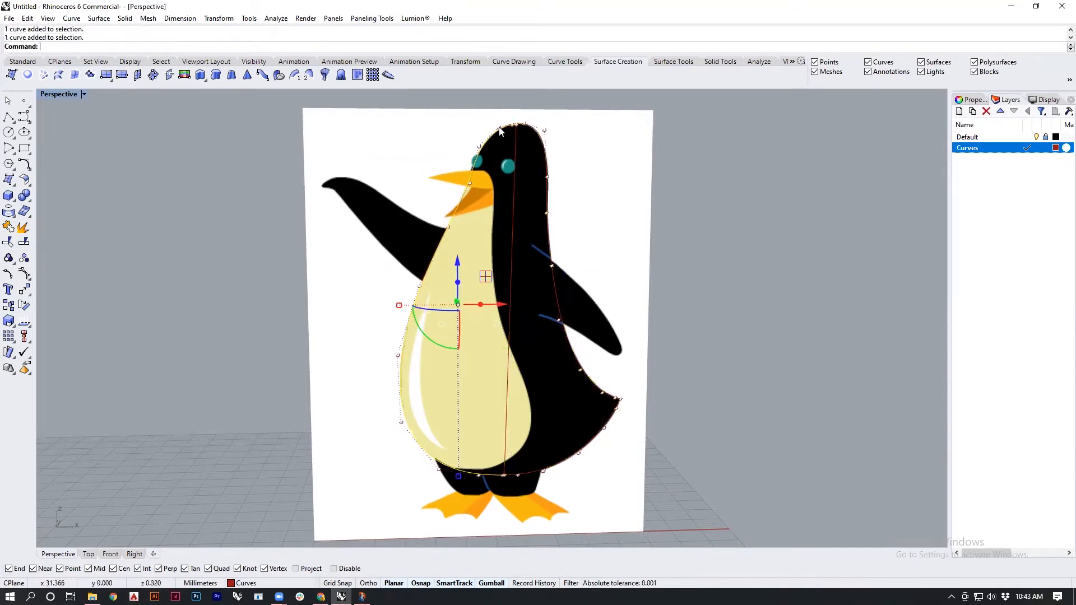
pyautogui.press('Escape')
pyautogui.moveTo(574, 213); pyautogui.dragTo(610, 234, button='right')
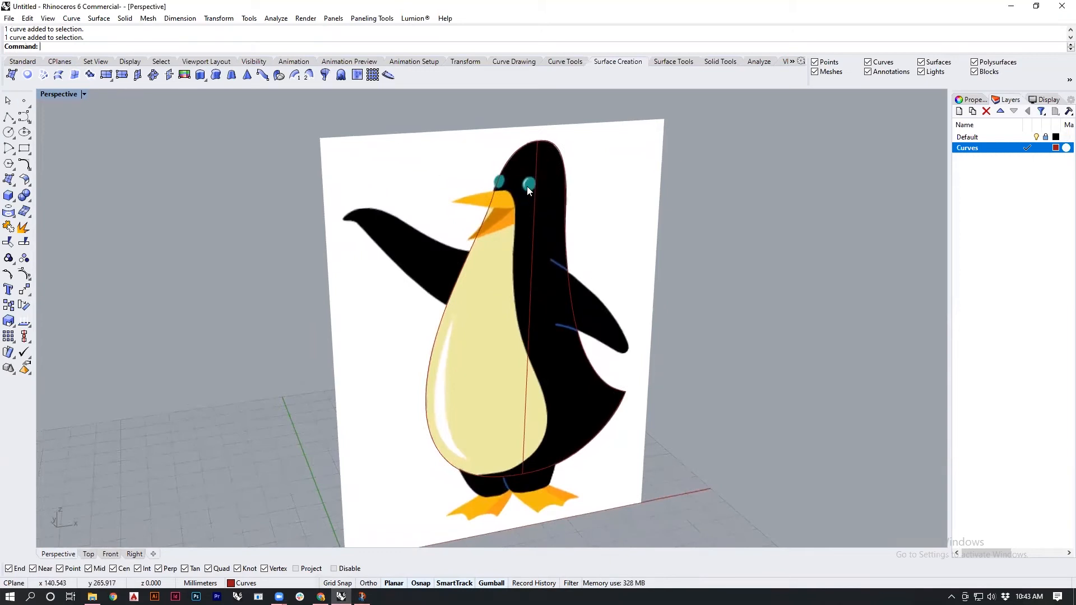
# Restore the four-viewport layout with the Top and Front views zoomed out
pyautogui.doubleClick(58, 93)
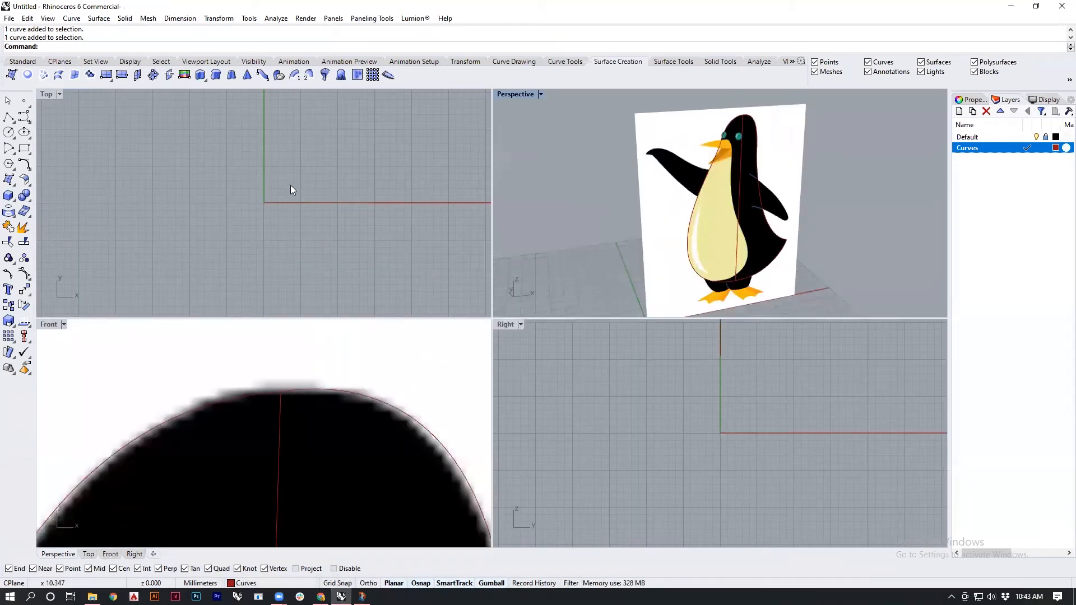
pyautogui.scroll(-5, 290, 189)
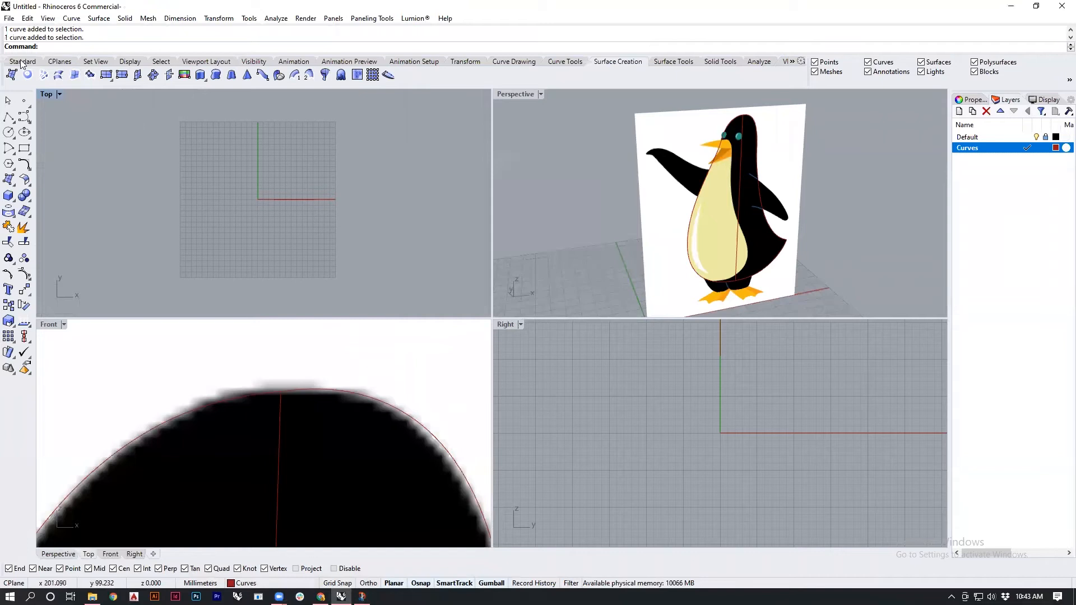
pyautogui.scroll(-2, 294, 400)
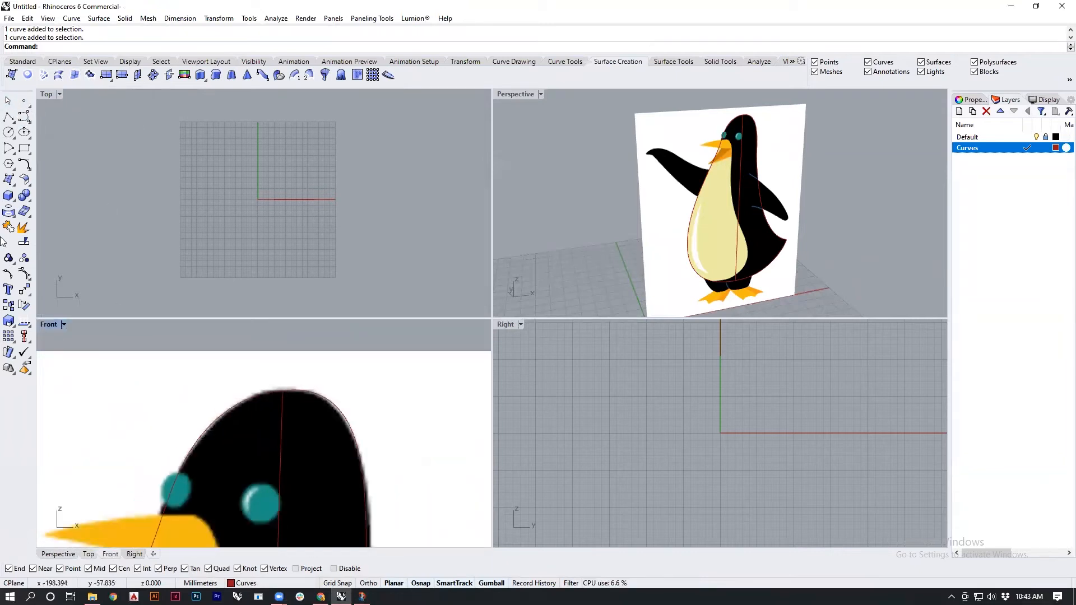
pyautogui.click(28, 121)
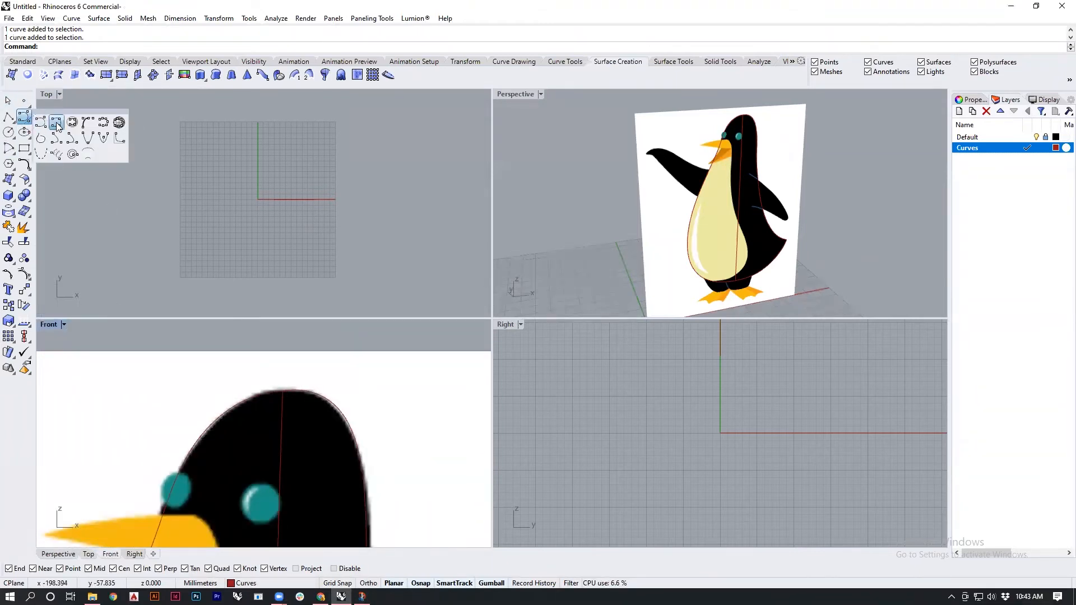
pyautogui.click(57, 122)
pyautogui.scroll(5, 788, 168)
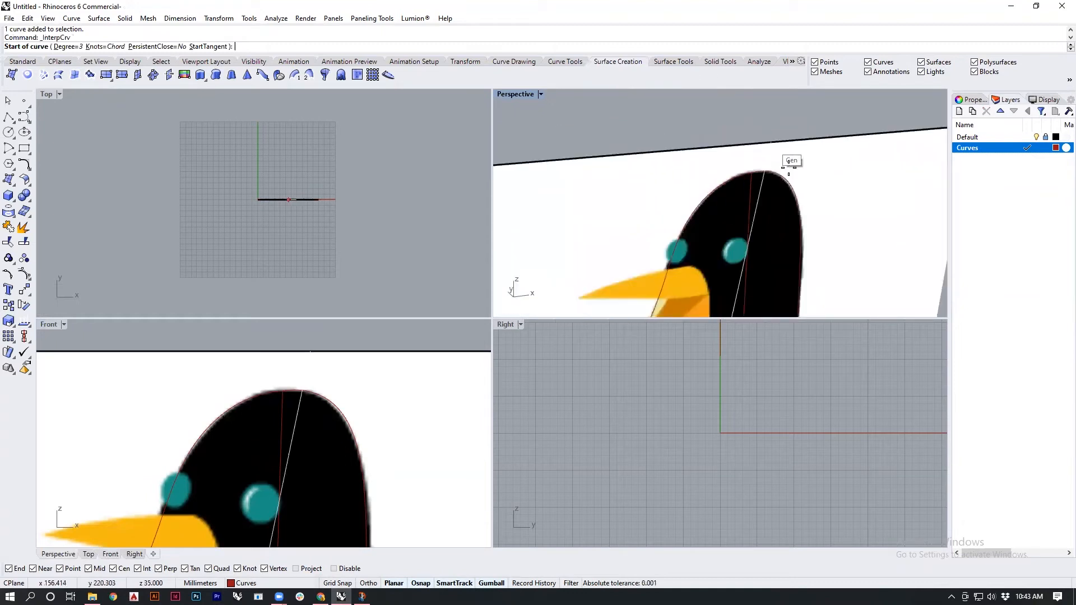
pyautogui.scroll(3, 788, 168)
pyautogui.click(646, 183)
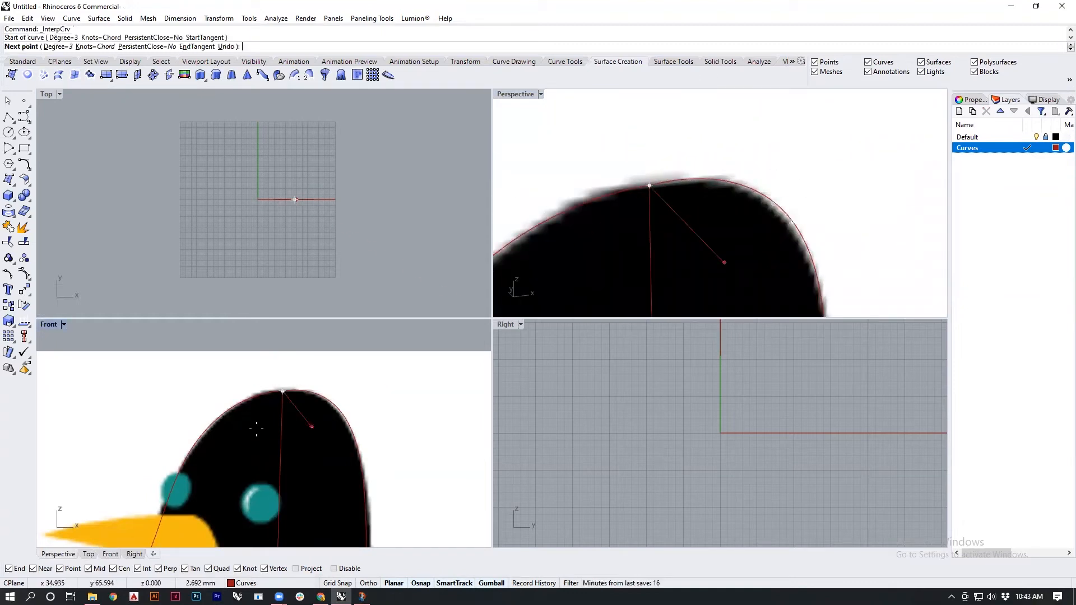
pyautogui.scroll(-2, 233, 392)
pyautogui.scroll(-12, 750, 409)
pyautogui.moveTo(772, 427); pyautogui.dragTo(736, 492, button='right')
pyautogui.scroll(4, 731, 466)
pyautogui.scroll(4, 700, 406)
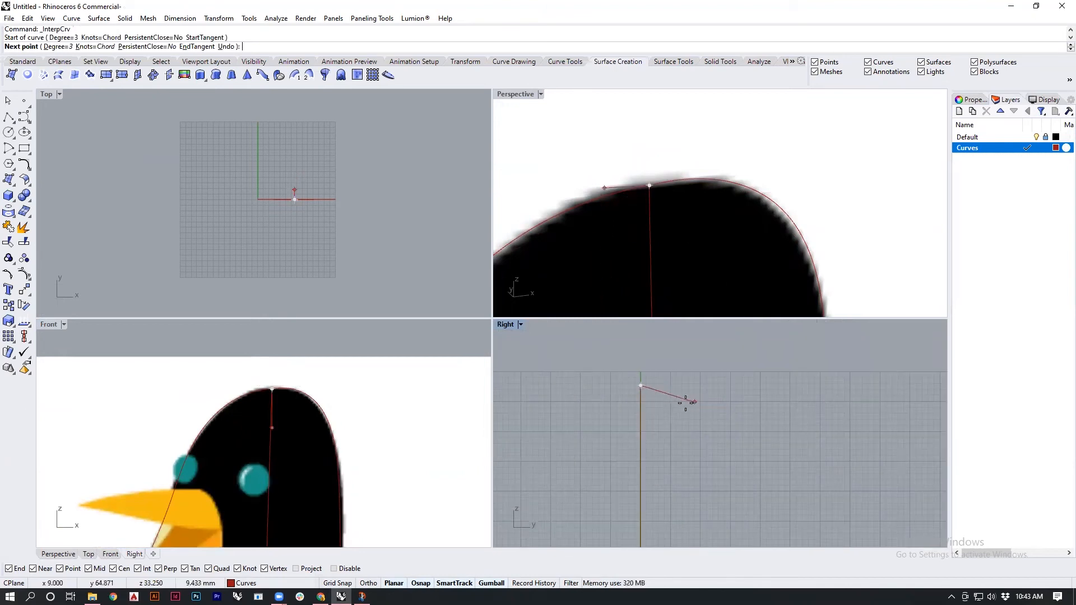
pyautogui.click(677, 393)
pyautogui.click(731, 470)
pyautogui.scroll(-2, 732, 470)
pyautogui.moveTo(731, 470); pyautogui.dragTo(695, 367, button='right')
pyautogui.scroll(-2, 695, 367)
pyautogui.click(674, 421)
pyautogui.click(693, 472)
pyautogui.press('Return')
pyautogui.moveTo(740, 464); pyautogui.dragTo(755, 432, button='right')
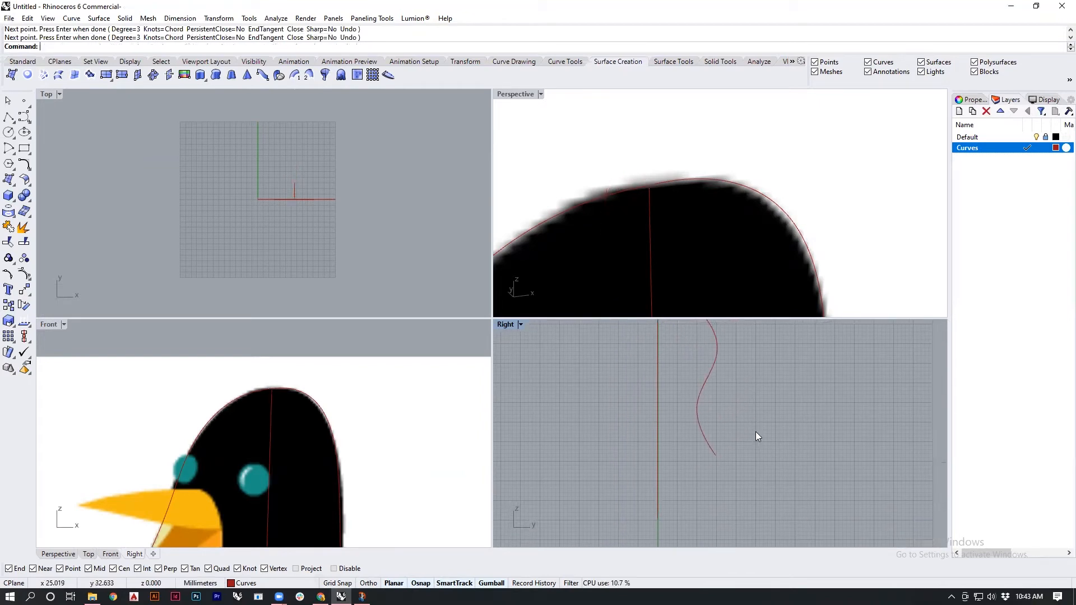
# Start an interpolated curve at the vertical line's top end and shape the rounded side of the head in the Right view
pyautogui.press('Return')
pyautogui.click(666, 196)
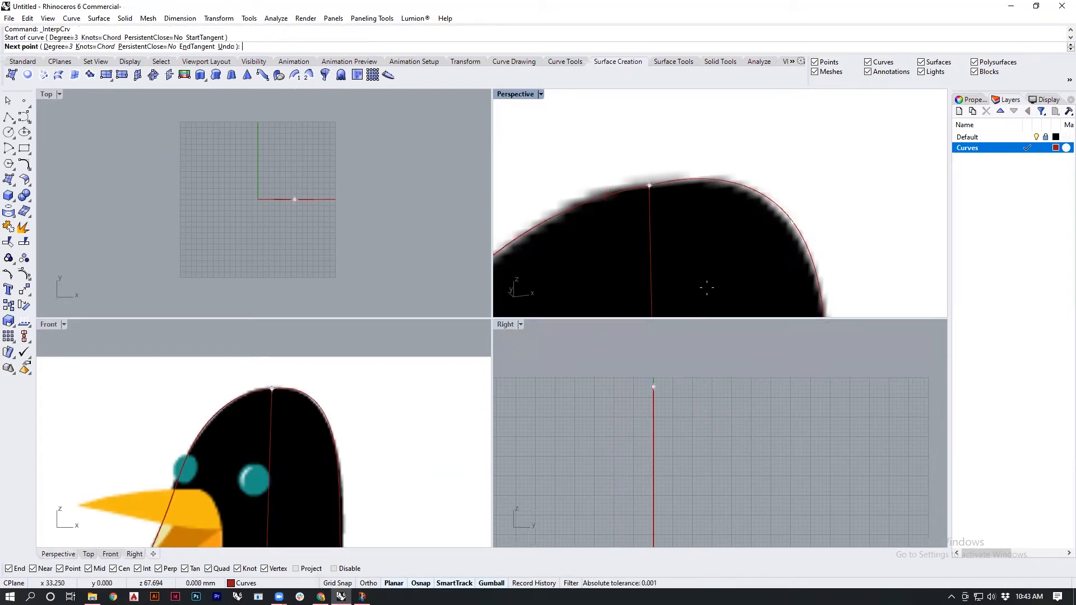
pyautogui.scroll(4, 684, 409)
pyautogui.click(668, 374)
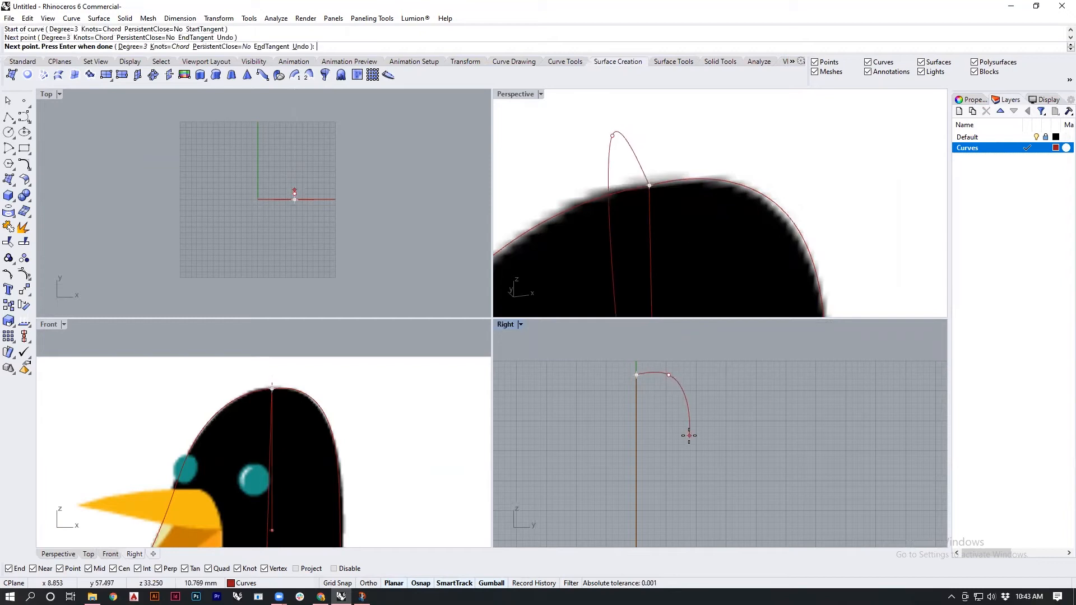
pyautogui.hotkey('ctrl', 'z')
pyautogui.scroll(4, 670, 384)
pyautogui.scroll(3, 664, 367)
pyautogui.click(636, 359)
pyautogui.click(705, 458)
# Continue the interpolated curve in the Right view, narrowing at the neck and widening over the shoulder
pyautogui.scroll(-3, 723, 476)
pyautogui.click(633, 461)
pyautogui.scroll(-3, 636, 424)
pyautogui.click(637, 437)
pyautogui.scroll(-3, 319, 437)
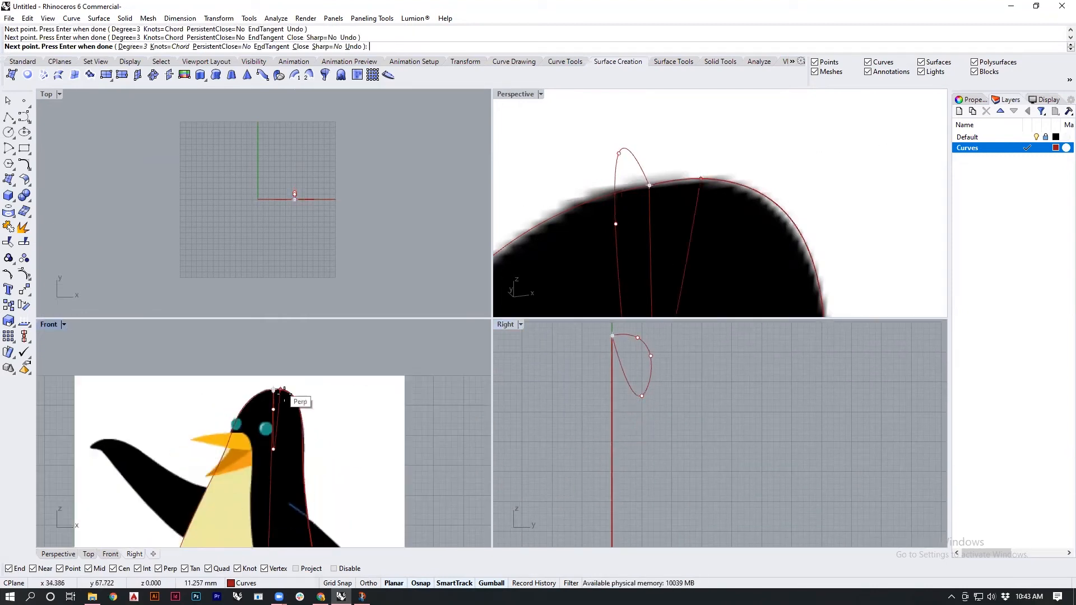
pyautogui.scroll(-3, 322, 421)
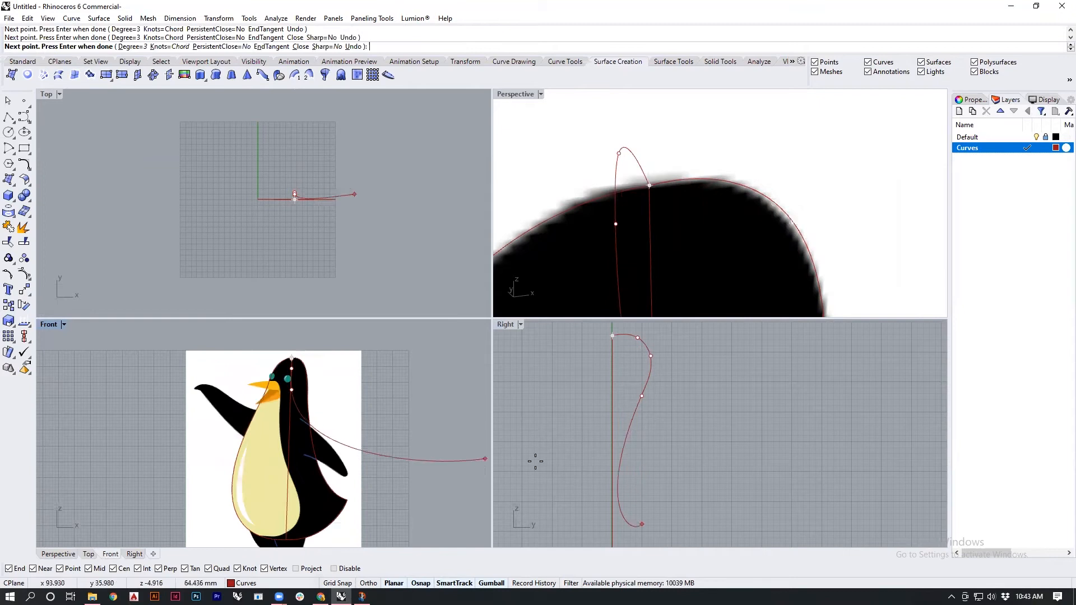
pyautogui.click(659, 438)
pyautogui.click(693, 485)
# Round the side curve over the belly and finish it at the vertical line's bottom end on the body outline
pyautogui.moveTo(699, 541); pyautogui.dragTo(705, 466, button='right')
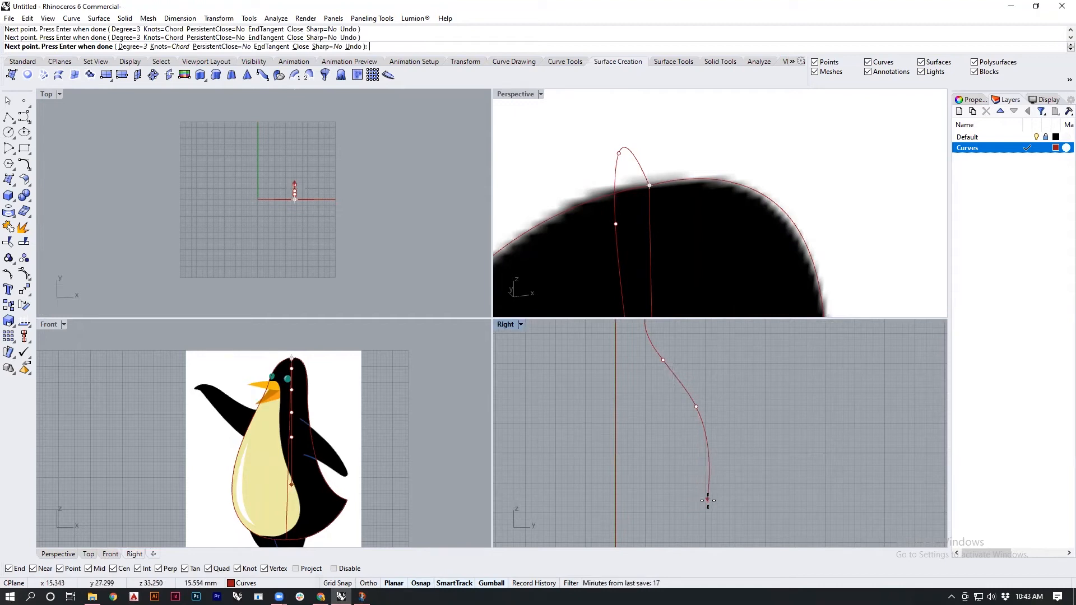
pyautogui.moveTo(711, 504); pyautogui.dragTo(738, 416, button='right')
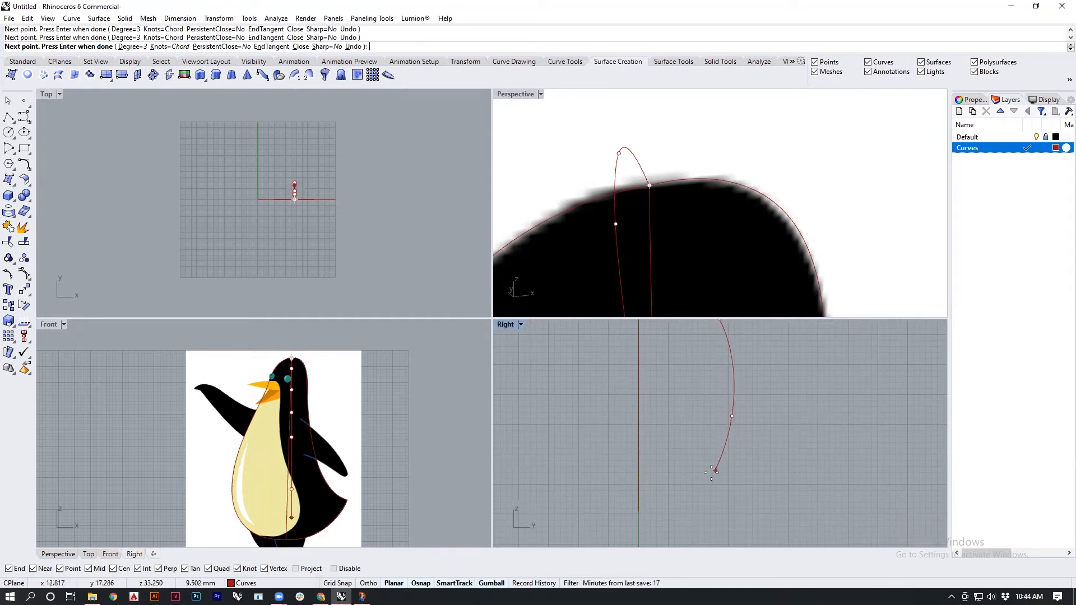
pyautogui.click(685, 494)
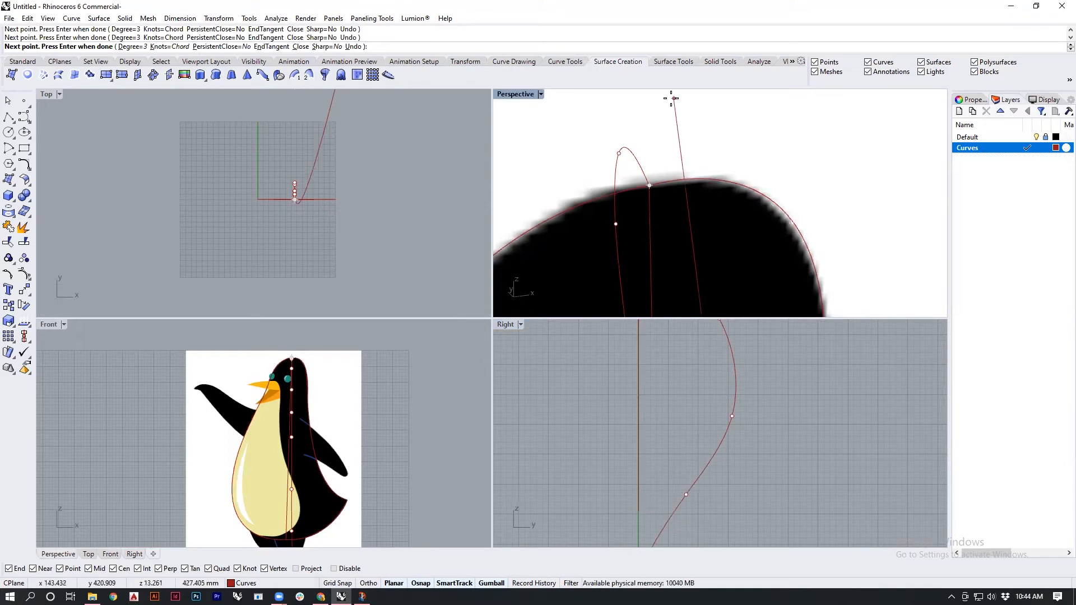
pyautogui.scroll(-5, 684, 139)
pyautogui.scroll(-2, 710, 235)
pyautogui.scroll(8, 691, 281)
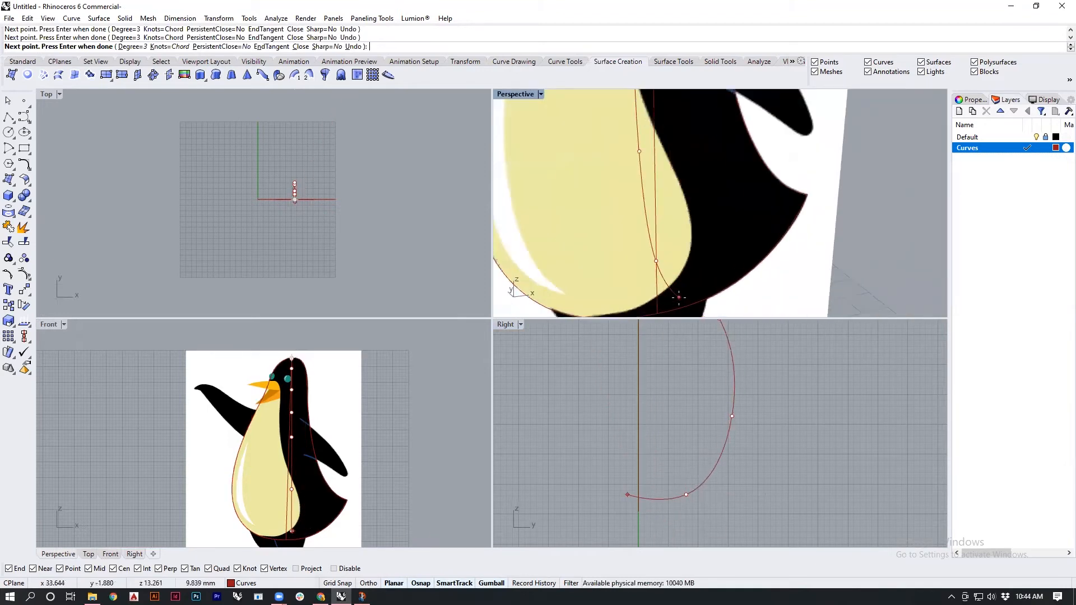
pyautogui.scroll(4, 678, 297)
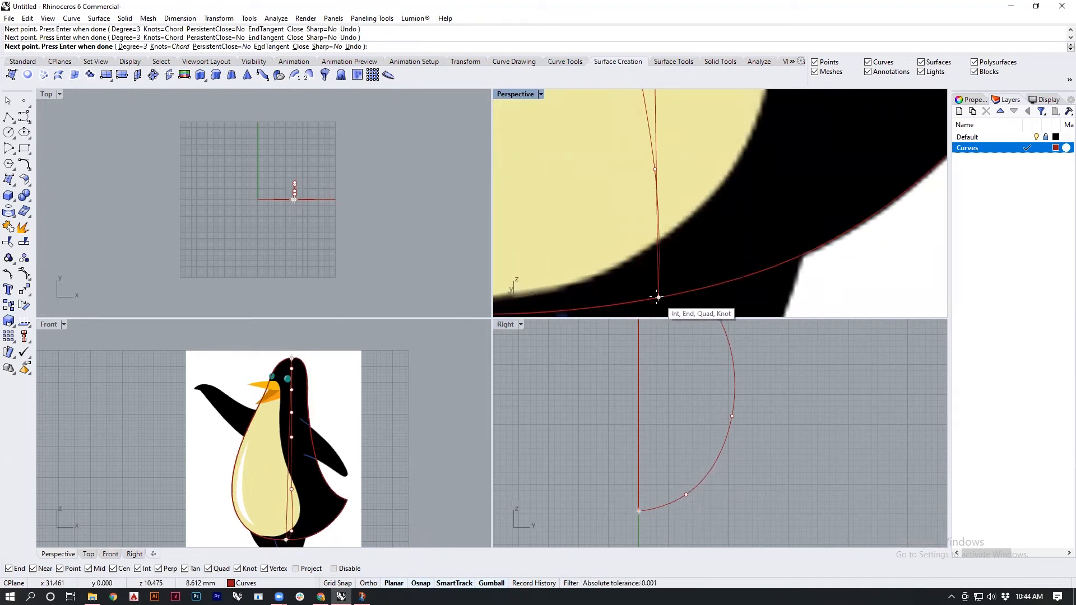
pyautogui.click(657, 297)
pyautogui.press('Return')
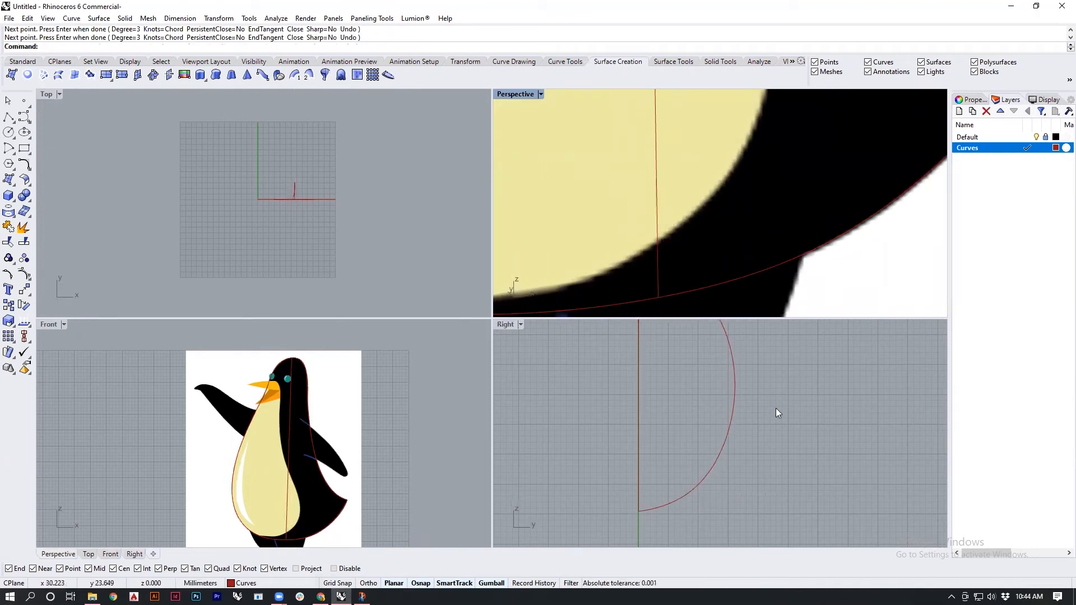
# Select the side curve and shift its outermost control points sideways in the Top view to straighten the belly section
pyautogui.click(735, 370)
pyautogui.scroll(5, 287, 235)
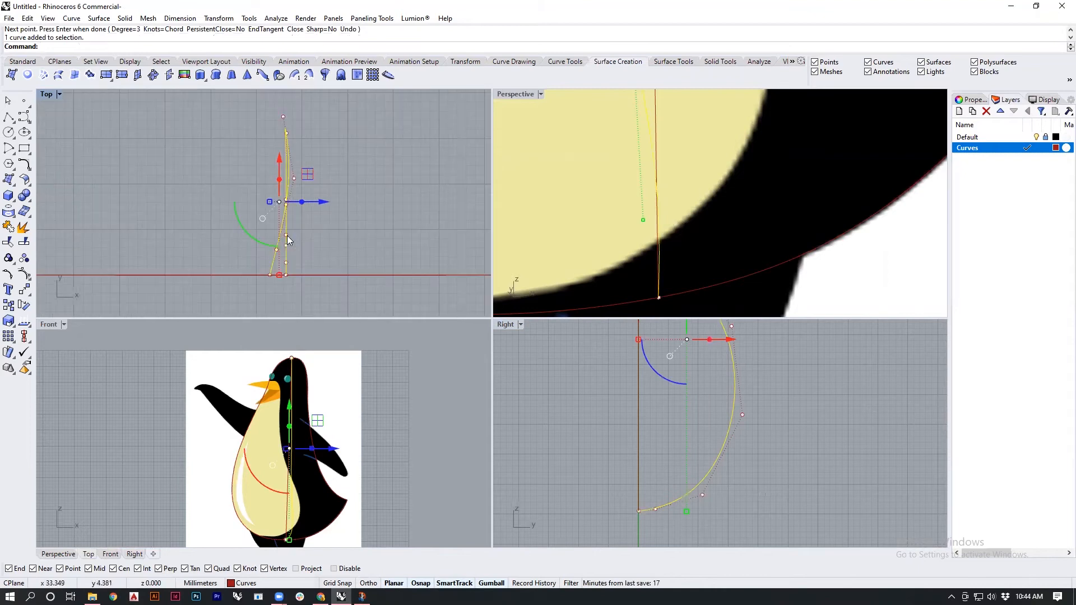
pyautogui.moveTo(322, 228); pyautogui.dragTo(346, 215, button='right')
pyautogui.moveTo(280, 131); pyautogui.dragTo(270, 121, button='right')
pyautogui.moveTo(307, 125); pyautogui.dragTo(377, 243)
pyautogui.moveTo(364, 187); pyautogui.dragTo(344, 185)
# In the Top view, shift the side curve's head and neck control points and align its lowest control point with the bottom end
pyautogui.scroll(-4, 738, 496)
pyautogui.moveTo(746, 464); pyautogui.dragTo(730, 535, button='right')
pyautogui.moveTo(714, 375); pyautogui.dragTo(712, 401, button='right')
pyautogui.scroll(10, 304, 248)
pyautogui.moveTo(341, 279); pyautogui.dragTo(327, 186, button='right')
pyautogui.moveTo(302, 138); pyautogui.dragTo(349, 263)
pyautogui.moveTo(357, 209); pyautogui.dragTo(340, 208)
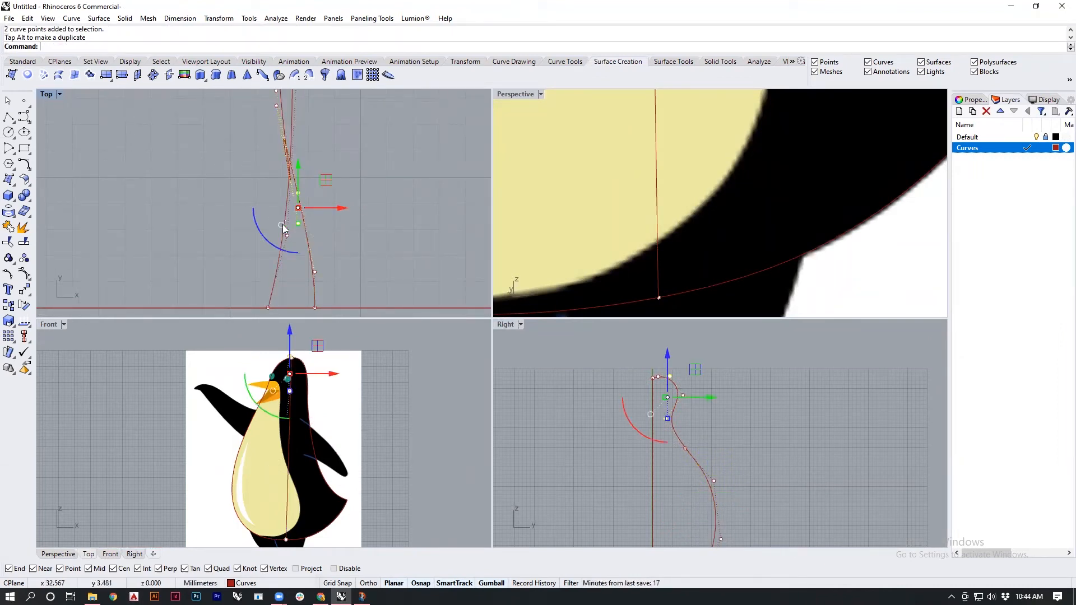
pyautogui.moveTo(201, 207); pyautogui.dragTo(312, 237)
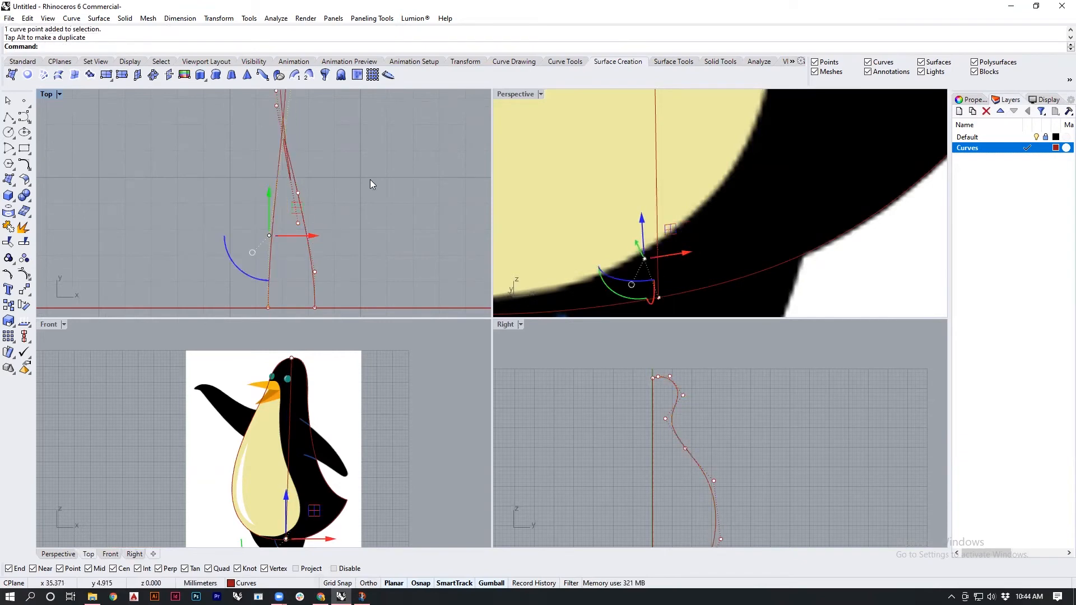
pyautogui.click(377, 196)
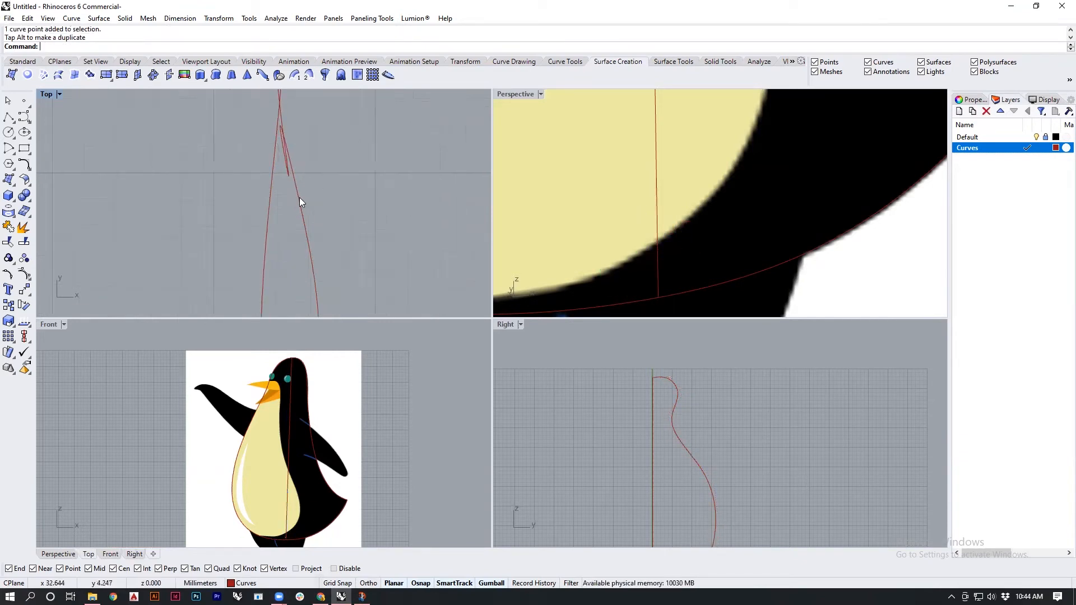
# Inspect the side curve from several angles and shift one head control point sideways in the Top view to straighten it
pyautogui.click(299, 197)
pyautogui.scroll(4, 298, 197)
pyautogui.moveTo(345, 165); pyautogui.dragTo(357, 203, button='right')
pyautogui.moveTo(706, 454); pyautogui.dragTo(694, 411, button='right')
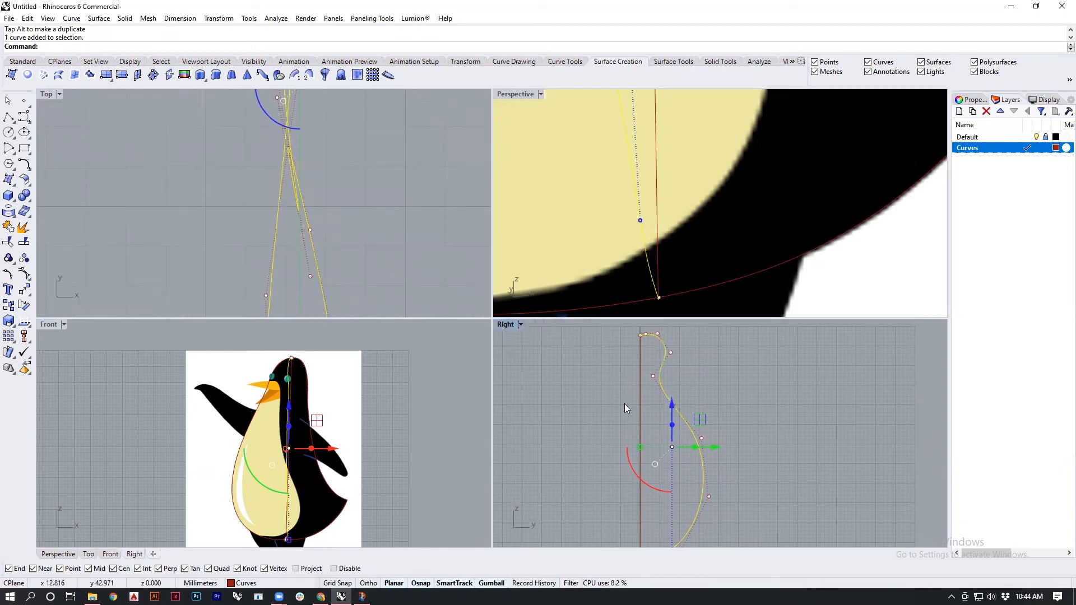
pyautogui.scroll(-10, 644, 211)
pyautogui.moveTo(667, 213); pyautogui.dragTo(725, 230, button='right')
pyautogui.moveTo(828, 203); pyautogui.dragTo(596, 291, button='right')
pyautogui.scroll(-6, 288, 214)
pyautogui.scroll(-3, 337, 219)
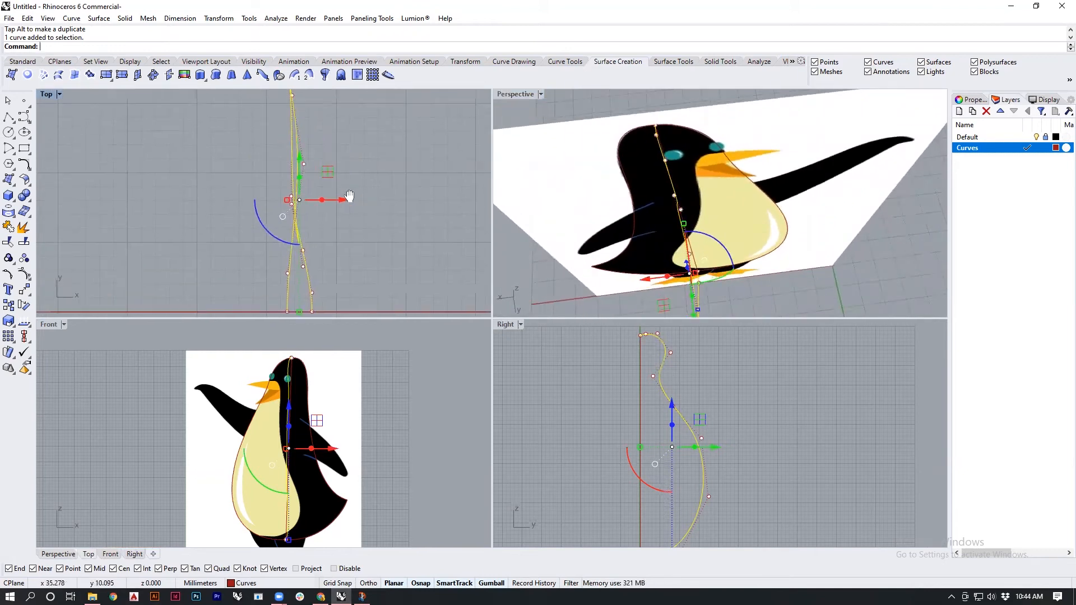
pyautogui.scroll(5, 343, 225)
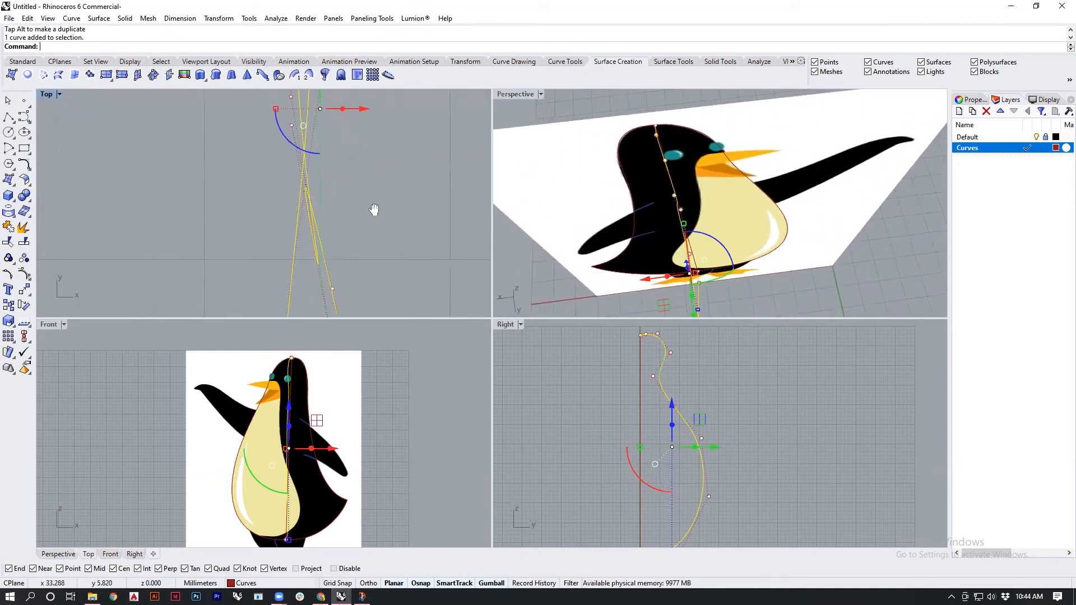
pyautogui.click(330, 258)
pyautogui.moveTo(377, 261); pyautogui.dragTo(391, 261)
# Shift two more control points of the side curve sideways in the Top view and clear the selection
pyautogui.moveTo(896, 185); pyautogui.dragTo(795, 224, button='right')
pyautogui.moveTo(374, 193)
pyautogui.mouseDown(button='right')
pyautogui.moveTo(355, 173)
pyautogui.moveTo(362, 208)
pyautogui.mouseUp(button='right')
pyautogui.moveTo(379, 144); pyautogui.dragTo(384, 159, button='right')
pyautogui.scroll(3, 349, 246)
pyautogui.moveTo(289, 184); pyautogui.dragTo(380, 221)
pyautogui.press('Escape')
pyautogui.scroll(-5, 723, 190)
pyautogui.moveTo(723, 191)
pyautogui.mouseDown(button='right')
pyautogui.moveTo(735, 214)
pyautogui.moveTo(717, 196)
pyautogui.mouseUp(button='right')
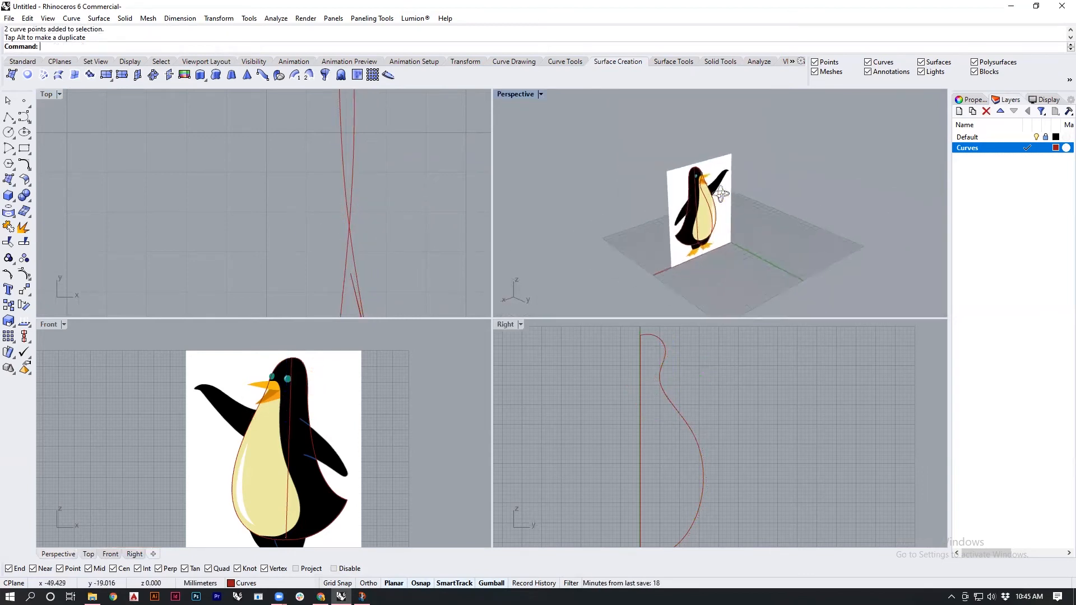
# Mirror the side curve across the body's vertical centre line in the Right view, keeping the original
pyautogui.scroll(4, 717, 193)
pyautogui.click(694, 168)
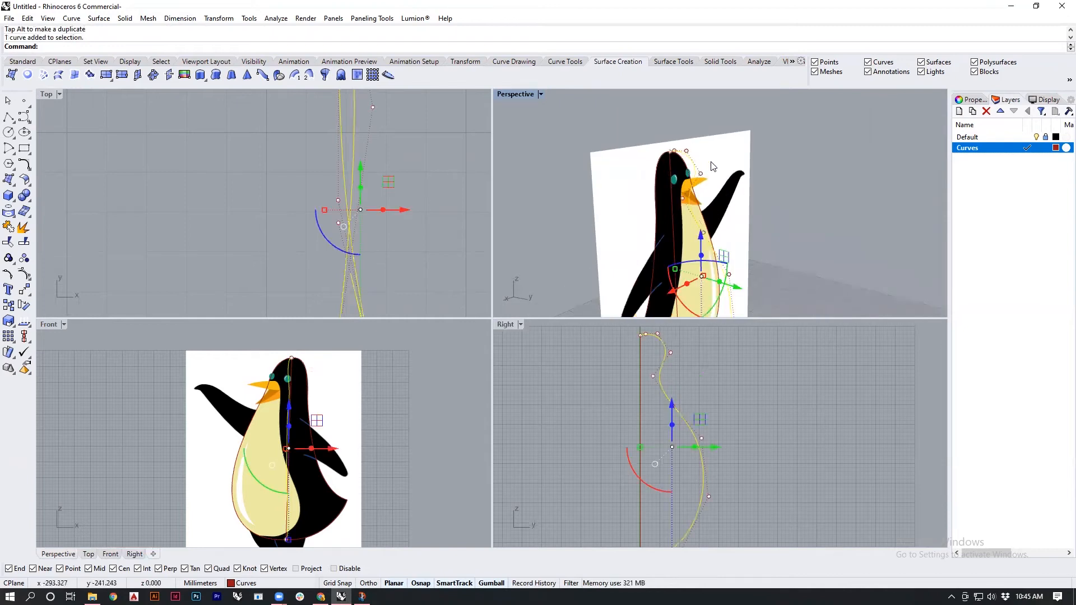
pyautogui.press('Return')
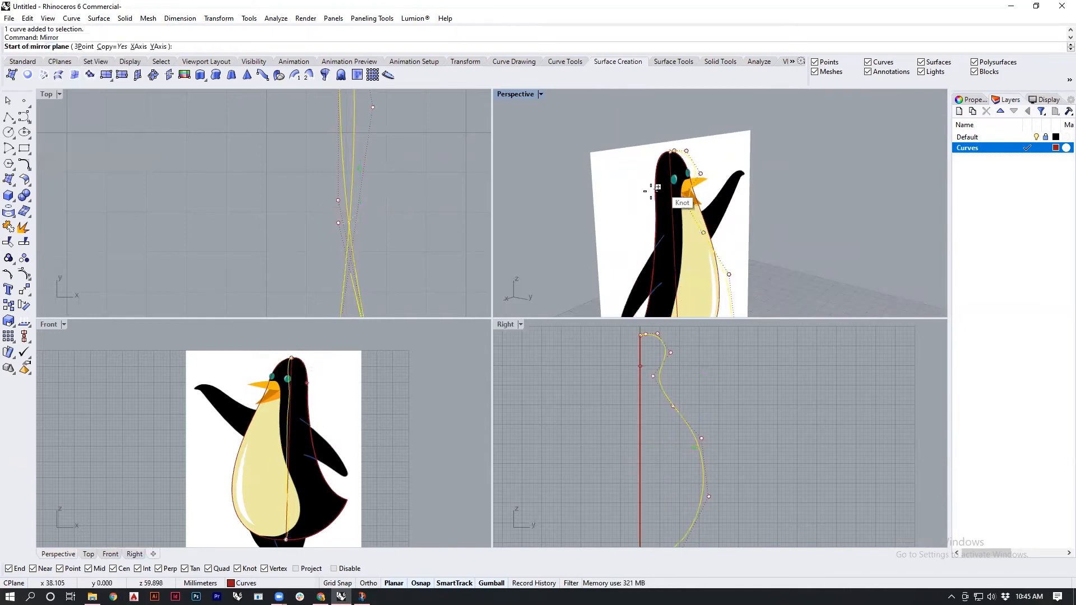
pyautogui.scroll(3, 650, 370)
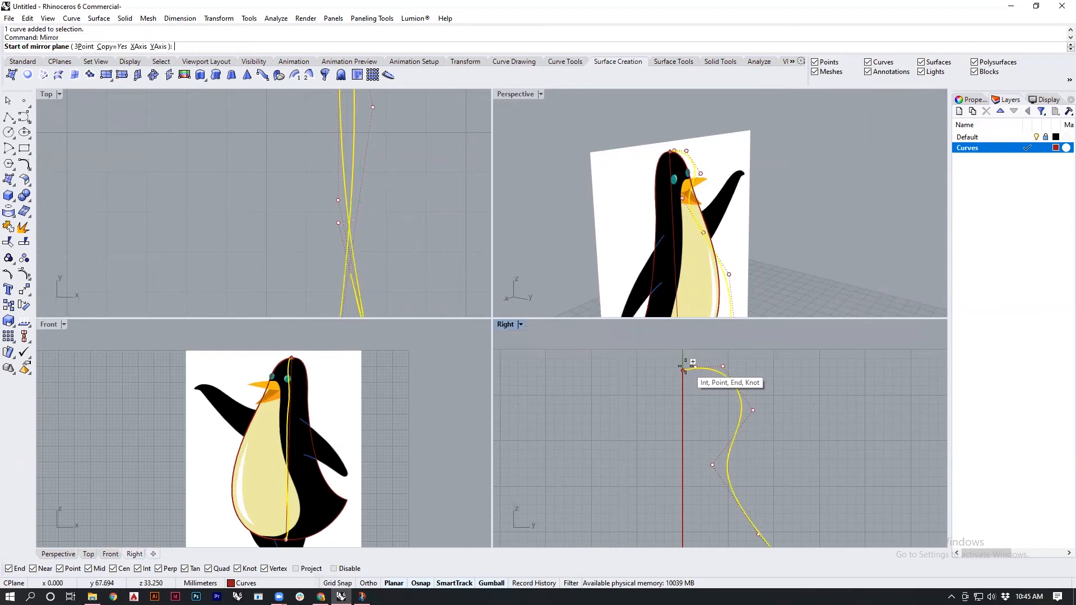
pyautogui.click(685, 364)
pyautogui.scroll(-3, 689, 363)
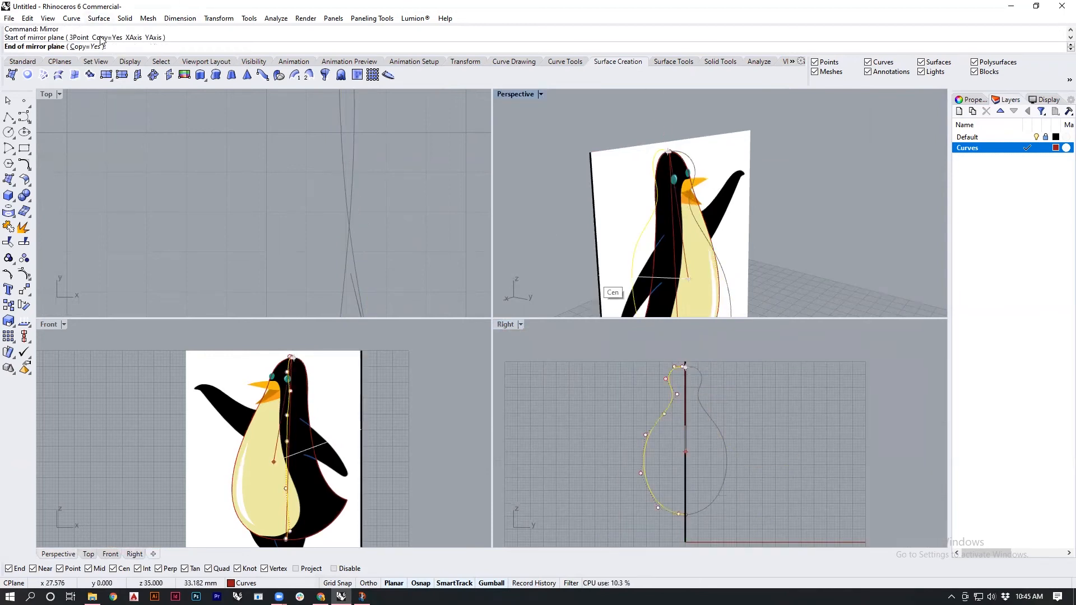
pyautogui.press('F8')
pyautogui.keyDown('shift'); pyautogui.click(683, 334); pyautogui.keyUp('shift')
pyautogui.moveTo(689, 115); pyautogui.dragTo(764, 240, button='right')
pyautogui.press('Escape')
# Show control points on both side curves and lower their two outer top-of-head points together in the Right view
pyautogui.scroll(5, 711, 276)
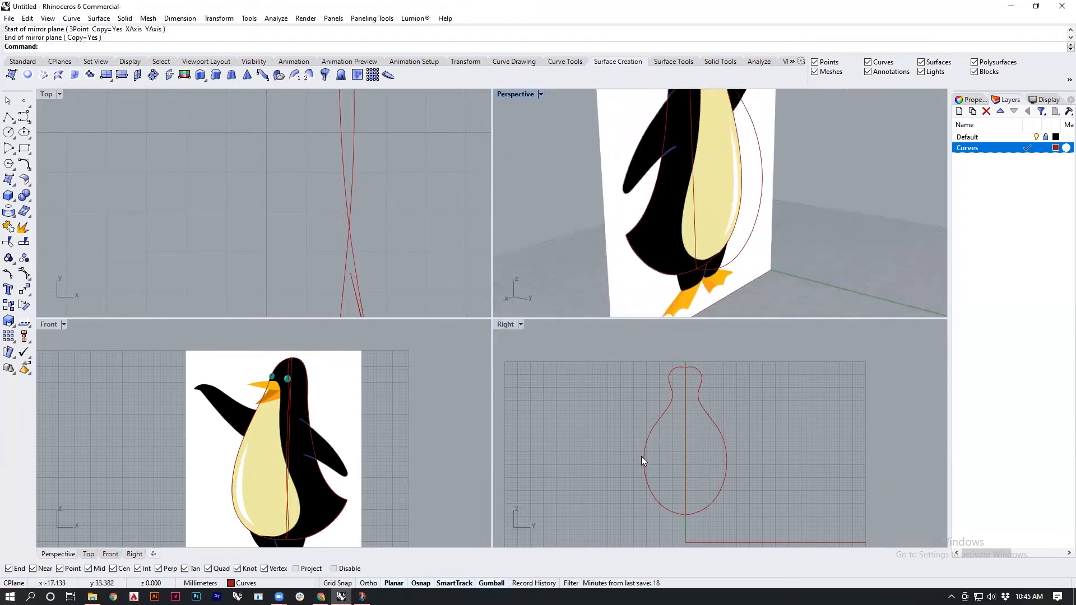
pyautogui.scroll(4, 681, 352)
pyautogui.scroll(2, 705, 392)
pyautogui.click(708, 417)
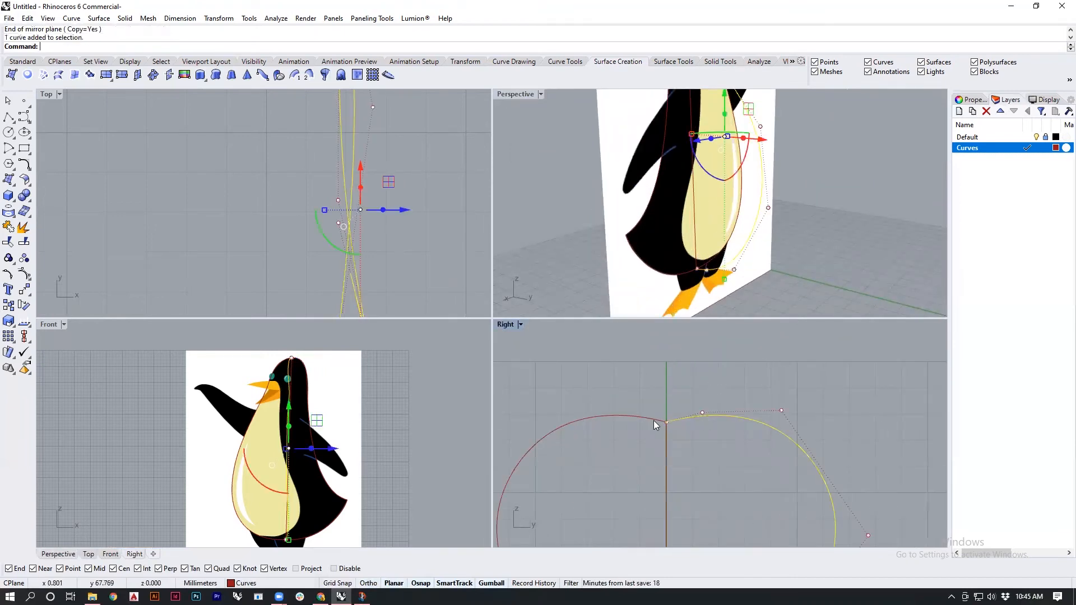
pyautogui.keyDown('shift'); pyautogui.click(633, 419); pyautogui.keyUp('shift')
pyautogui.moveTo(630, 418); pyautogui.dragTo(748, 522, button='right')
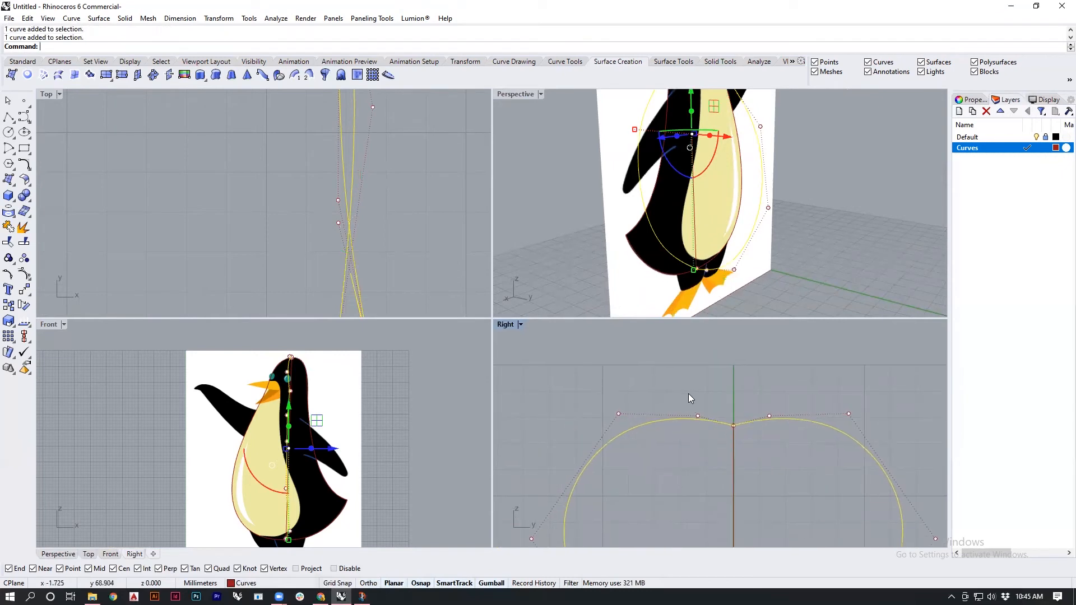
pyautogui.moveTo(581, 399); pyautogui.dragTo(633, 439)
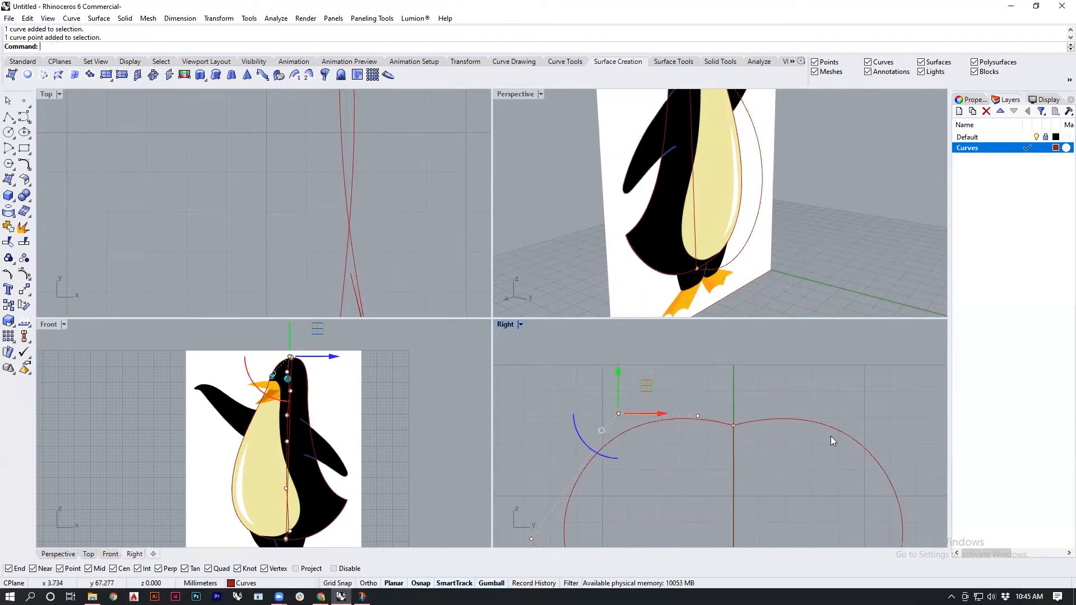
pyautogui.click(842, 427)
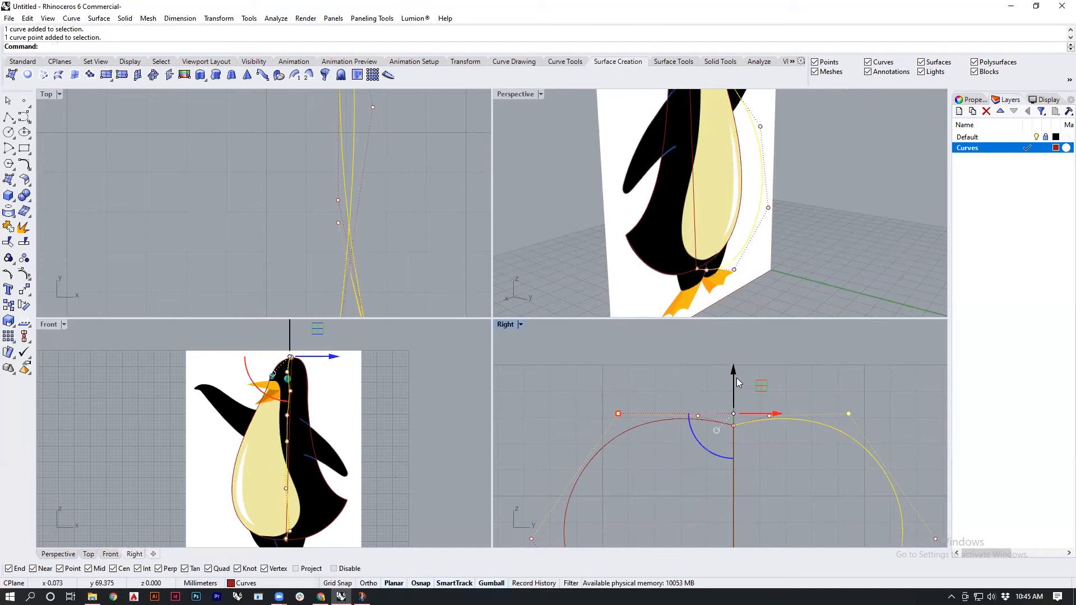
pyautogui.moveTo(735, 370)
pyautogui.mouseDown()
pyautogui.moveTo(734, 401)
pyautogui.moveTo(726, 379)
pyautogui.mouseUp()
# Lower the two control points beside the centre line together to flatten the dip at the top of the head
pyautogui.scroll(2, 724, 422)
pyautogui.click(670, 397)
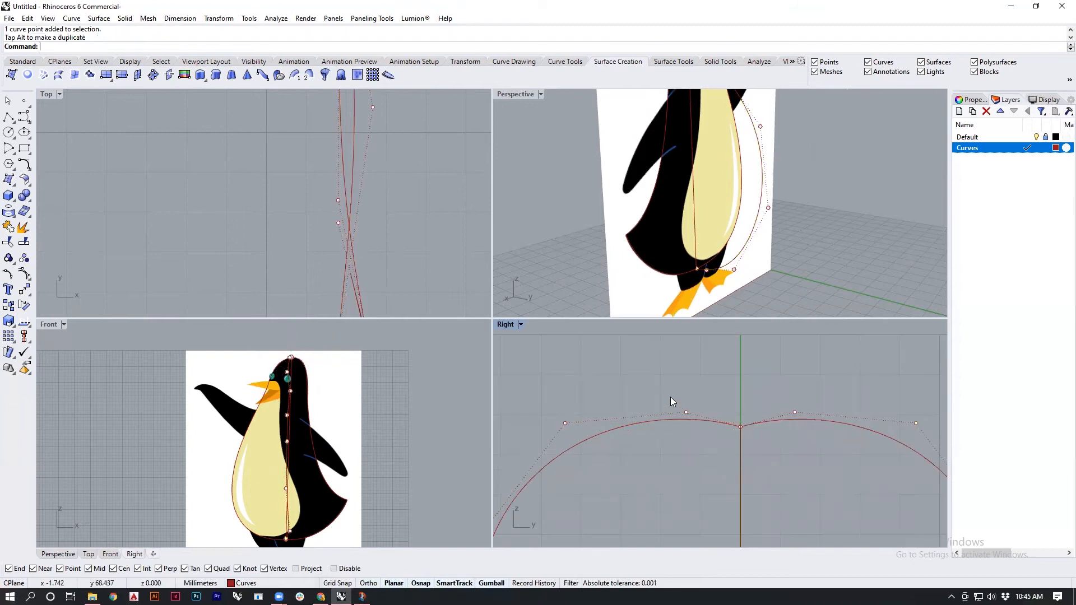
pyautogui.moveTo(817, 422); pyautogui.dragTo(817, 422)
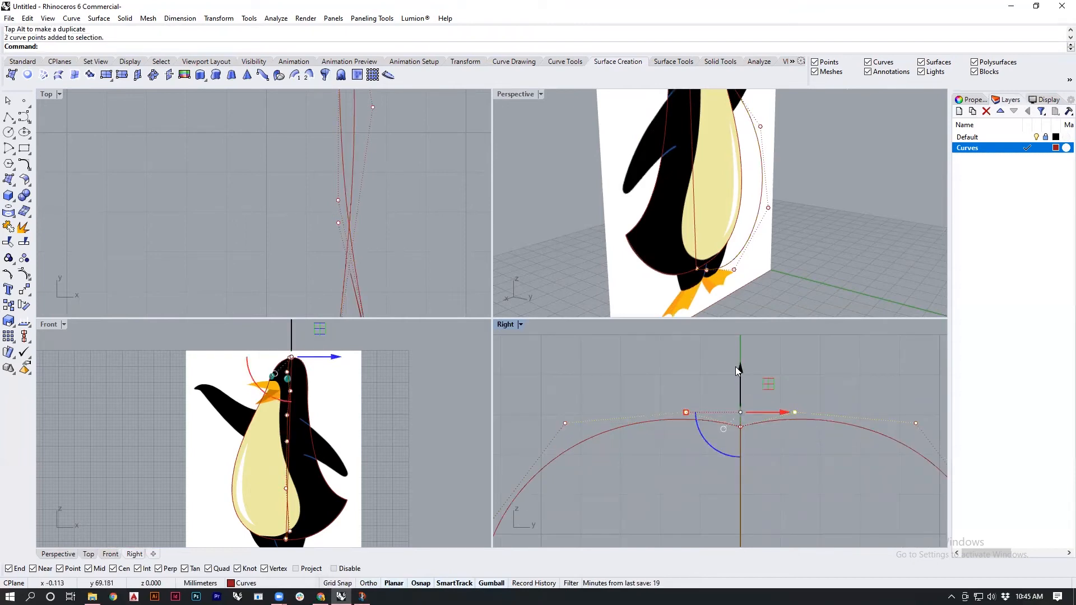
pyautogui.moveTo(741, 370); pyautogui.dragTo(744, 381)
# Lower the two outer head control points a little further to round the crown, and clear the selection
pyautogui.scroll(-3, 652, 425)
pyautogui.moveTo(644, 416); pyautogui.dragTo(643, 415)
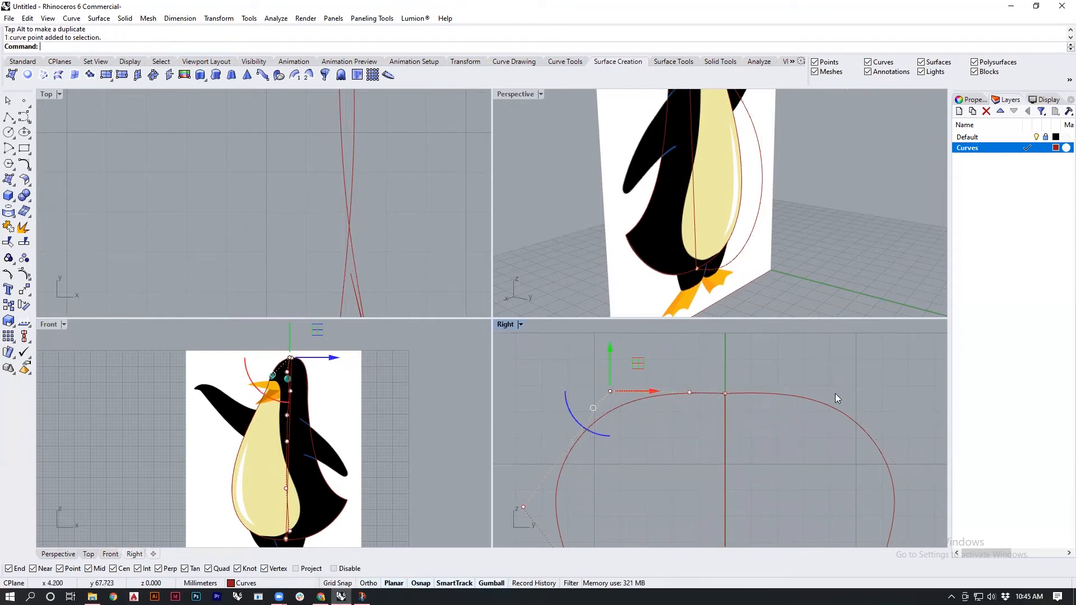
pyautogui.keyDown('shift'); pyautogui.click(834, 406); pyautogui.keyUp('shift')
pyautogui.keyDown('shift'); pyautogui.moveTo(822, 367); pyautogui.dragTo(855, 405); pyautogui.keyUp('shift')
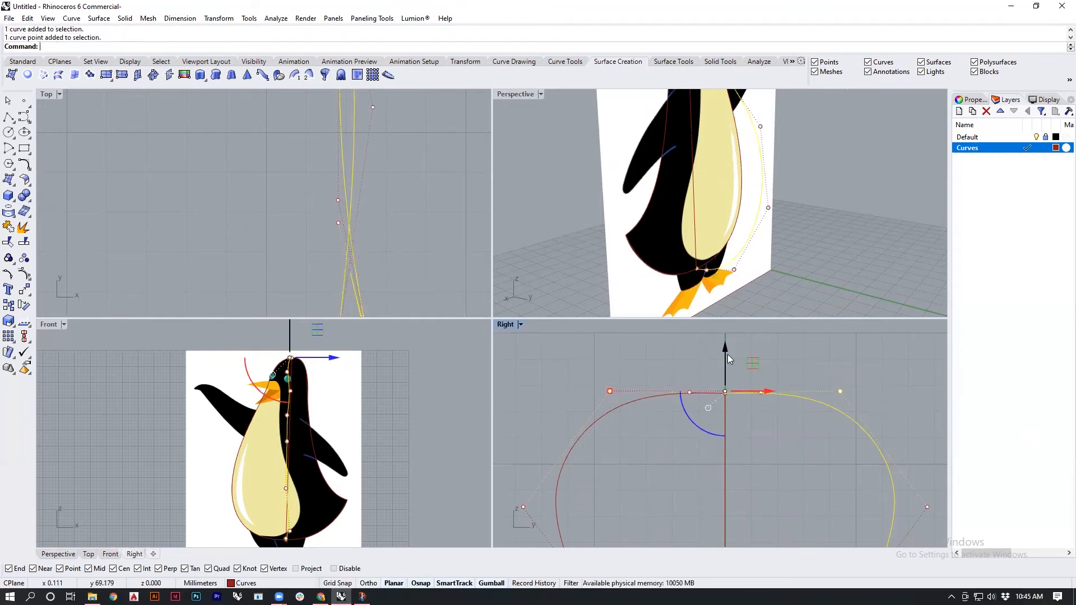
pyautogui.moveTo(725, 348); pyautogui.dragTo(725, 363)
pyautogui.moveTo(756, 438); pyautogui.dragTo(769, 416, button='right')
pyautogui.click(817, 481)
# Delete the inner centre curve that lies in the plane of the reference image
pyautogui.scroll(-3, 728, 428)
pyautogui.moveTo(735, 286); pyautogui.dragTo(844, 211, button='right')
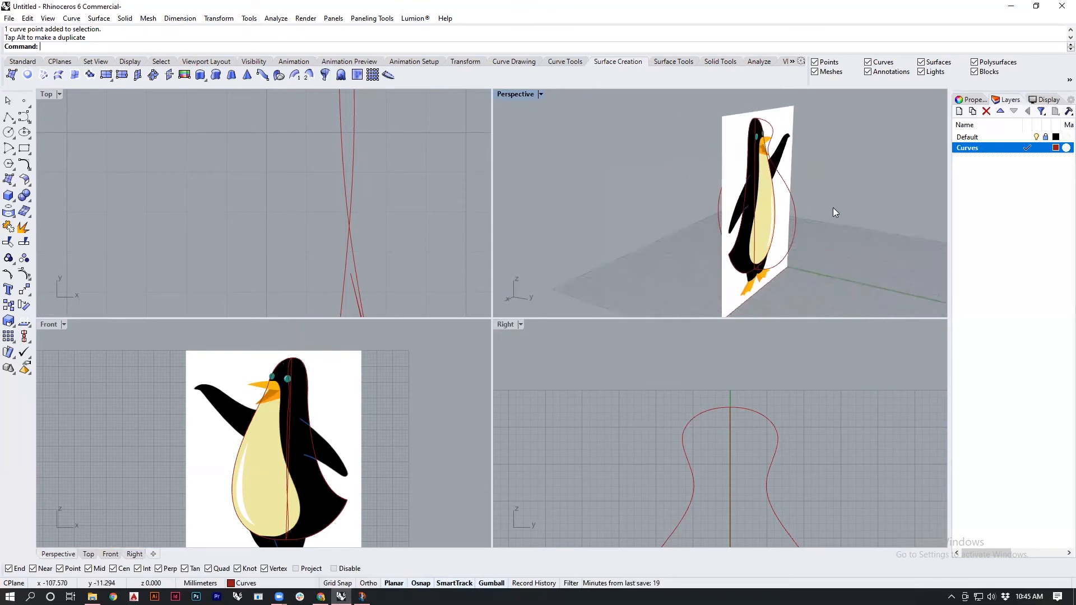
pyautogui.scroll(5, 796, 188)
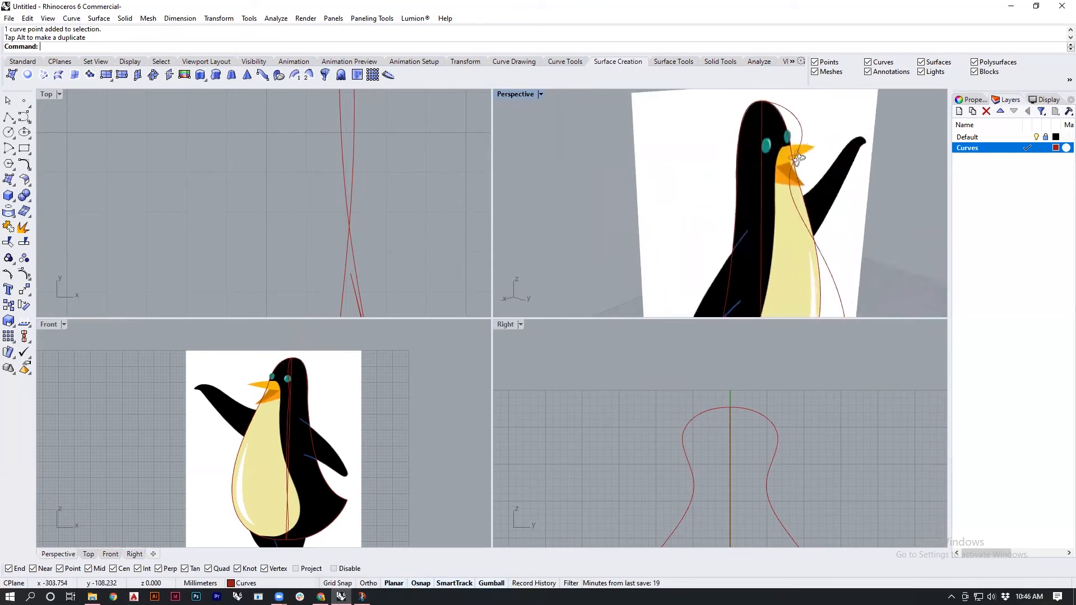
pyautogui.scroll(2, 771, 140)
pyautogui.click(753, 118)
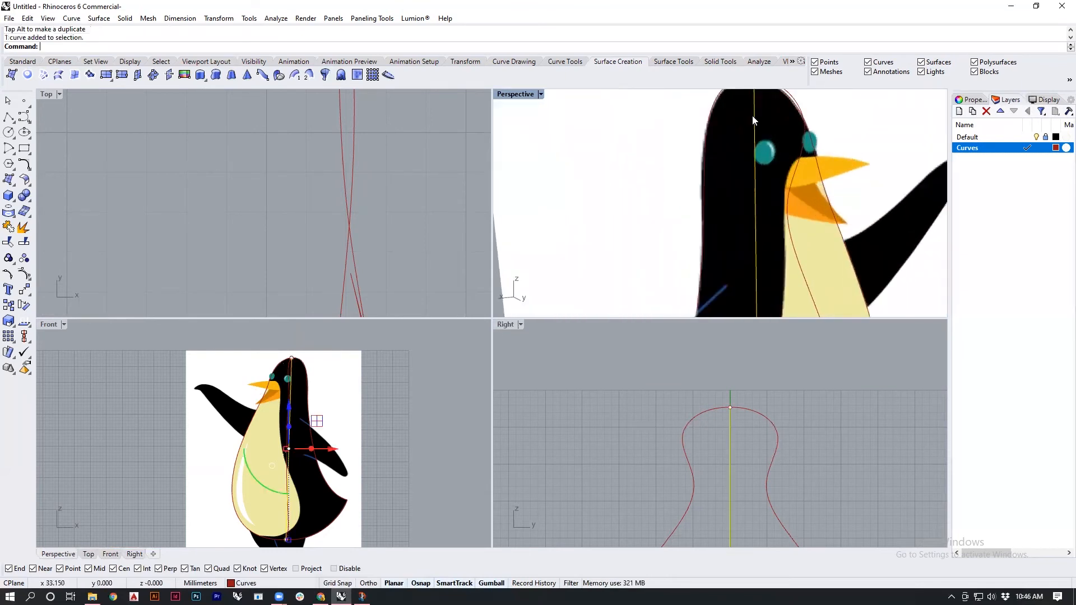
pyautogui.scroll(-4, 777, 185)
pyautogui.moveTo(779, 203); pyautogui.dragTo(824, 208, button='right')
pyautogui.press('Delete')
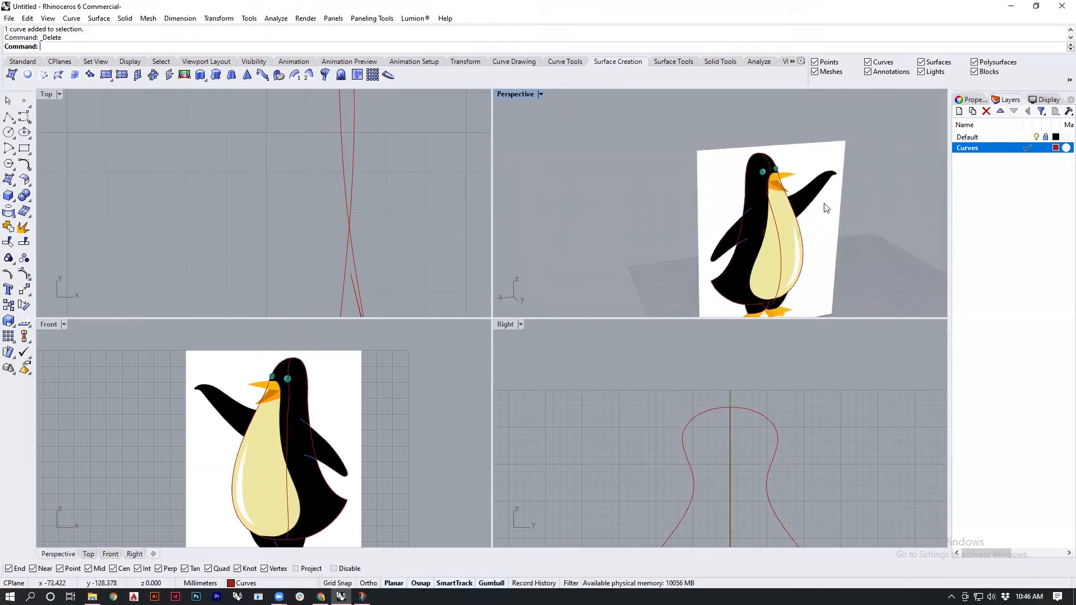
# Draw a horizontal circle of about 5.46 mm radius in the Top view, centred on the side curves' lower end
pyautogui.click(8, 133)
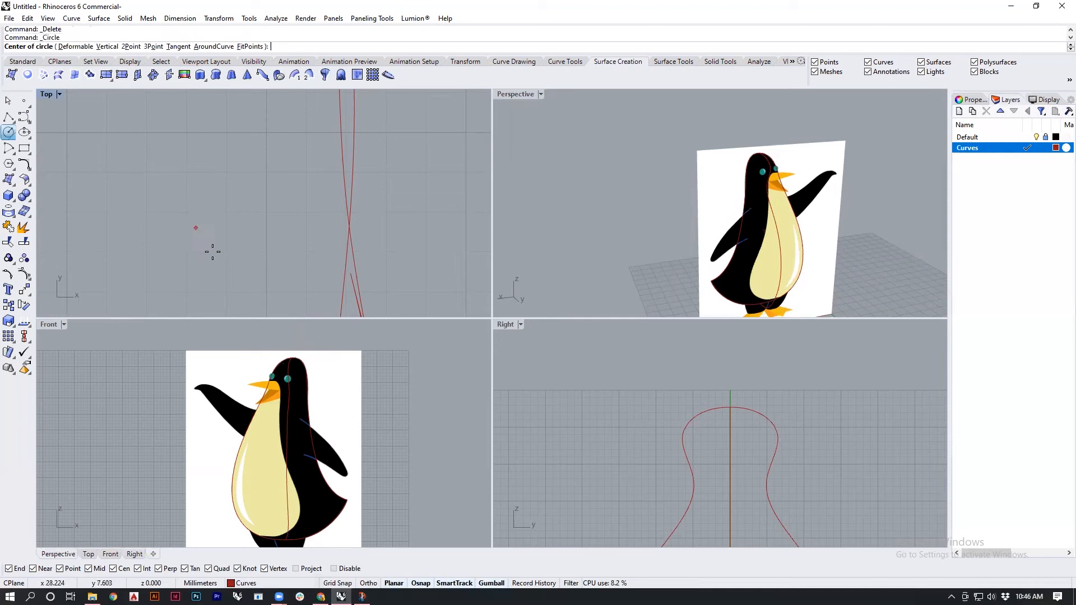
pyautogui.scroll(-4, 304, 204)
pyautogui.scroll(4, 334, 190)
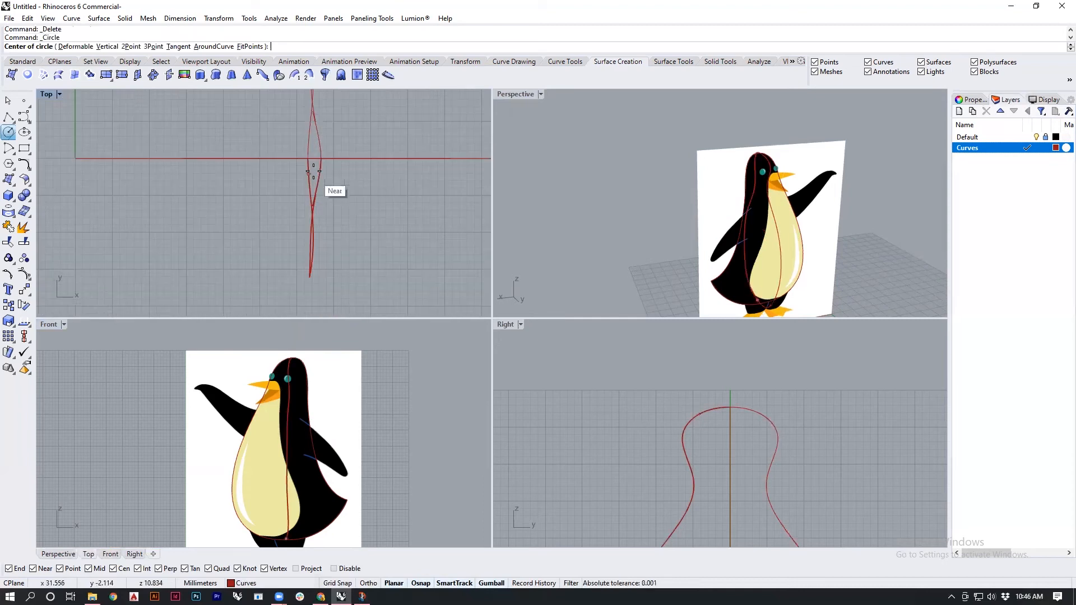
pyautogui.click(307, 145)
pyautogui.scroll(-4, 317, 154)
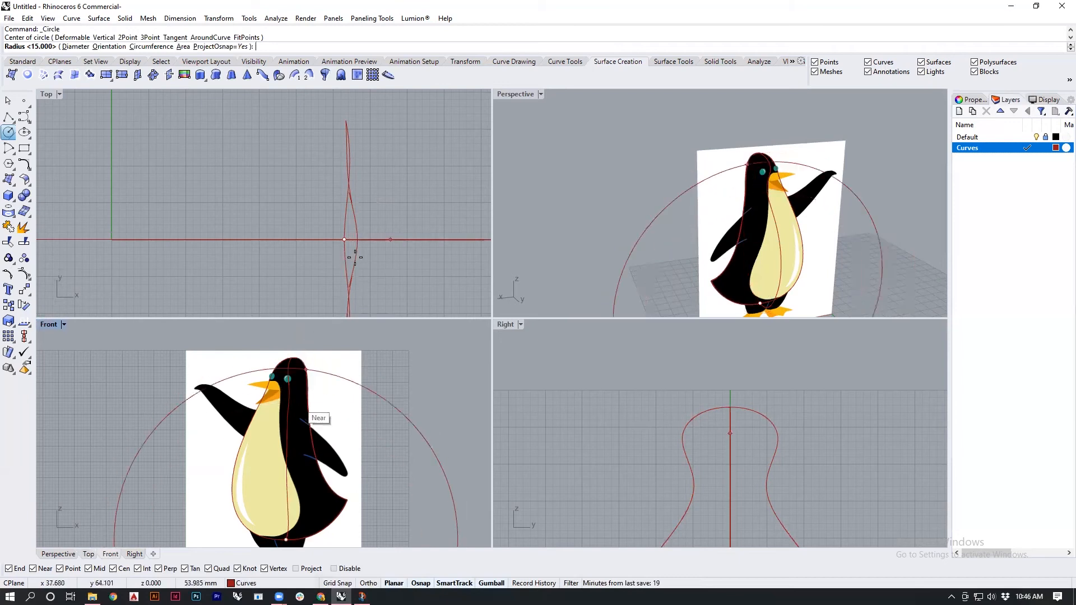
pyautogui.click(374, 212)
# Move the circle straight up in the Front view to the lower beak's height as a neck section
pyautogui.click(374, 218)
pyautogui.moveTo(300, 455); pyautogui.dragTo(375, 482, button='right')
pyautogui.moveTo(326, 485); pyautogui.dragTo(327, 352)
pyautogui.scroll(5, 327, 351)
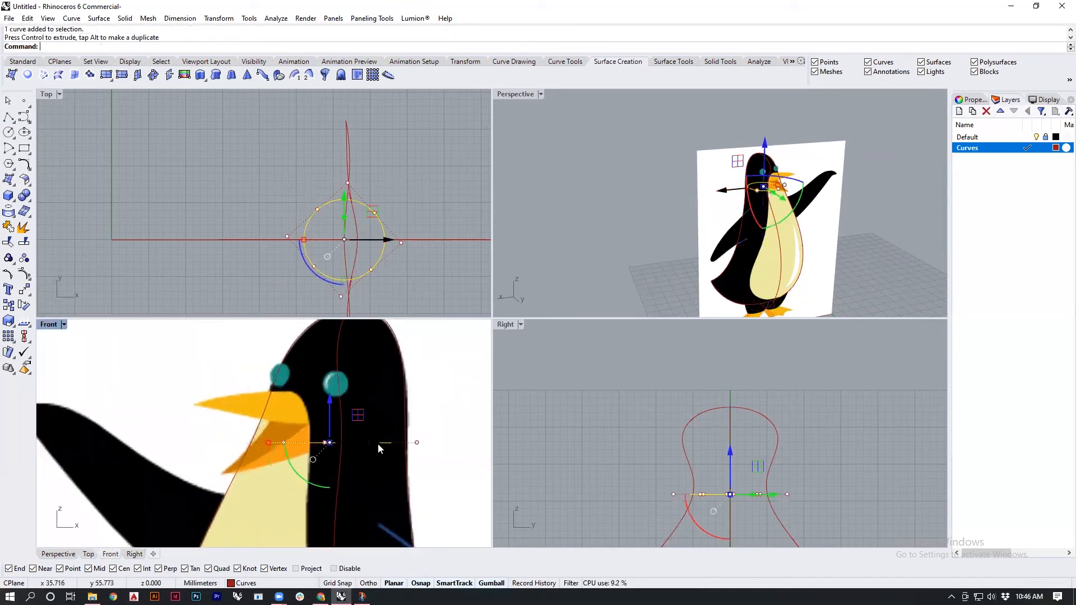
pyautogui.scroll(2, 375, 451)
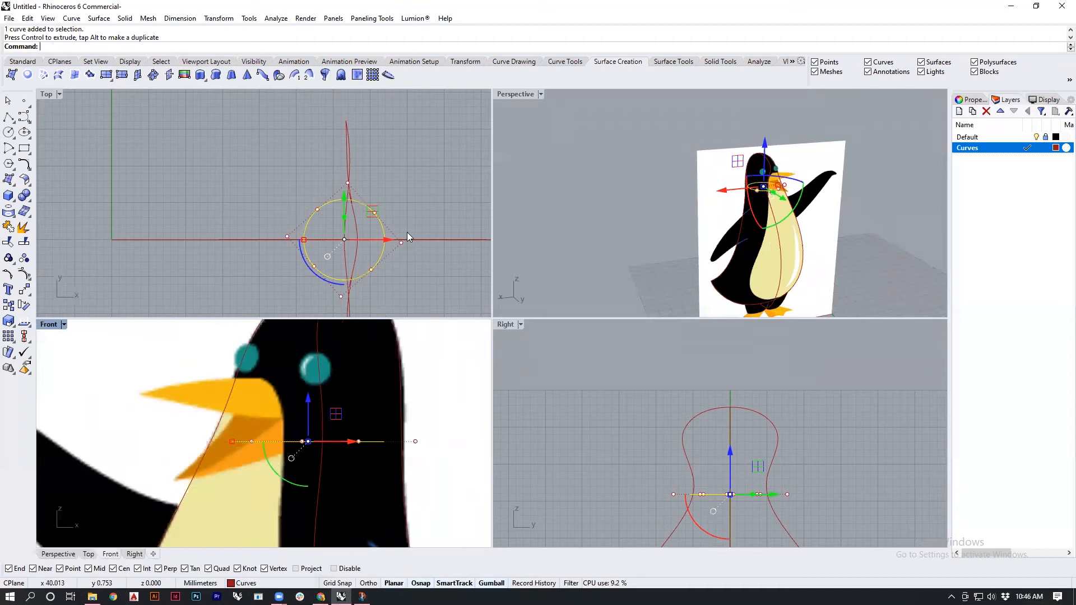
pyautogui.moveTo(308, 398); pyautogui.dragTo(313, 406)
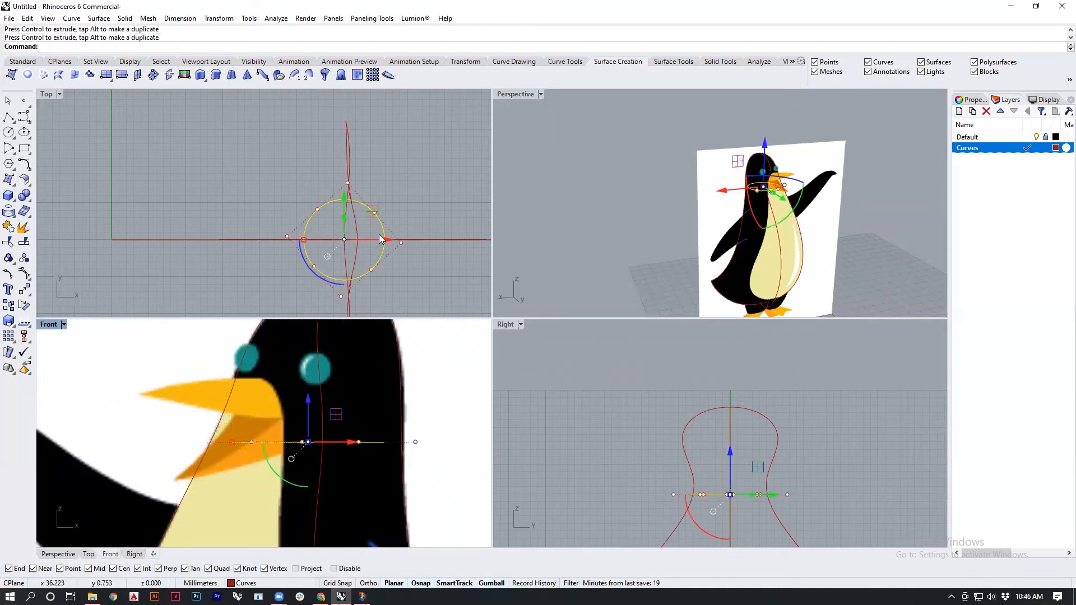
# Scale the neck circle about its centre until it reaches the back outline in the Front view, and deselect it
pyautogui.write('sc')
pyautogui.press('Return')
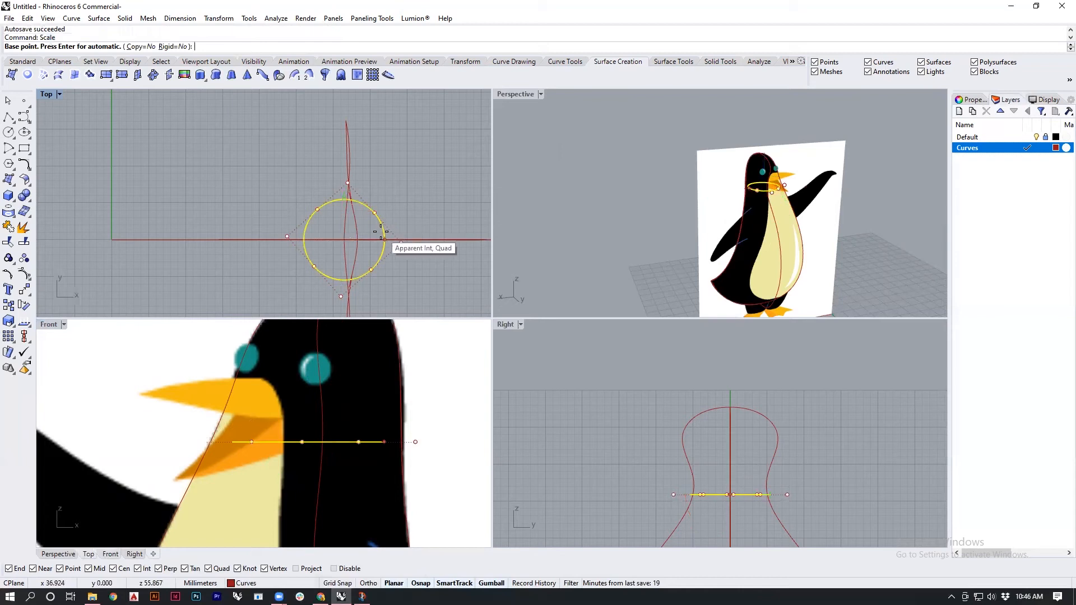
pyautogui.click(344, 239)
pyautogui.click(381, 223)
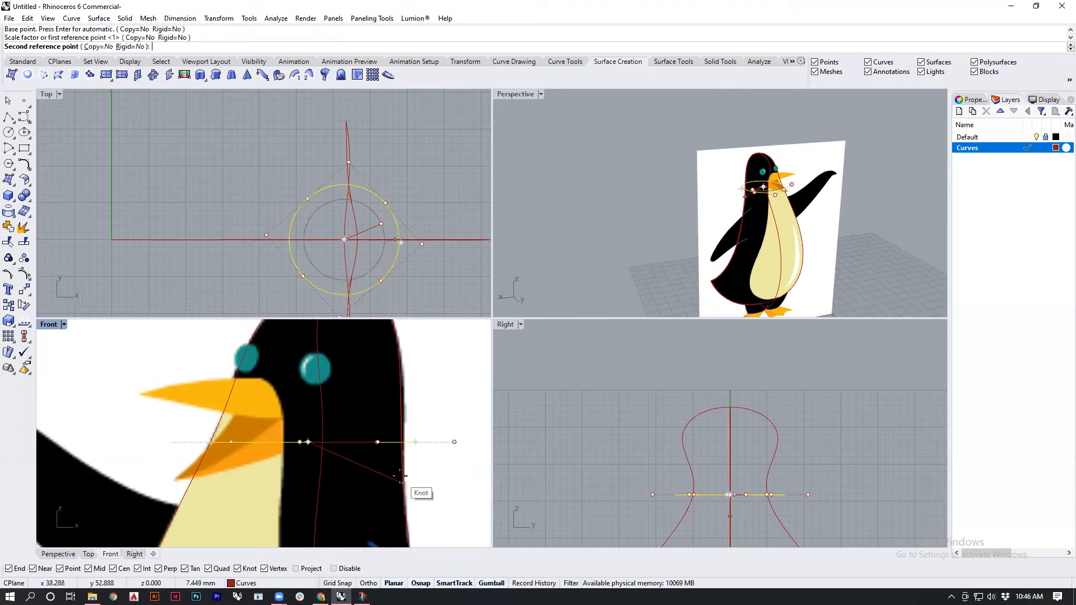
pyautogui.click(402, 476)
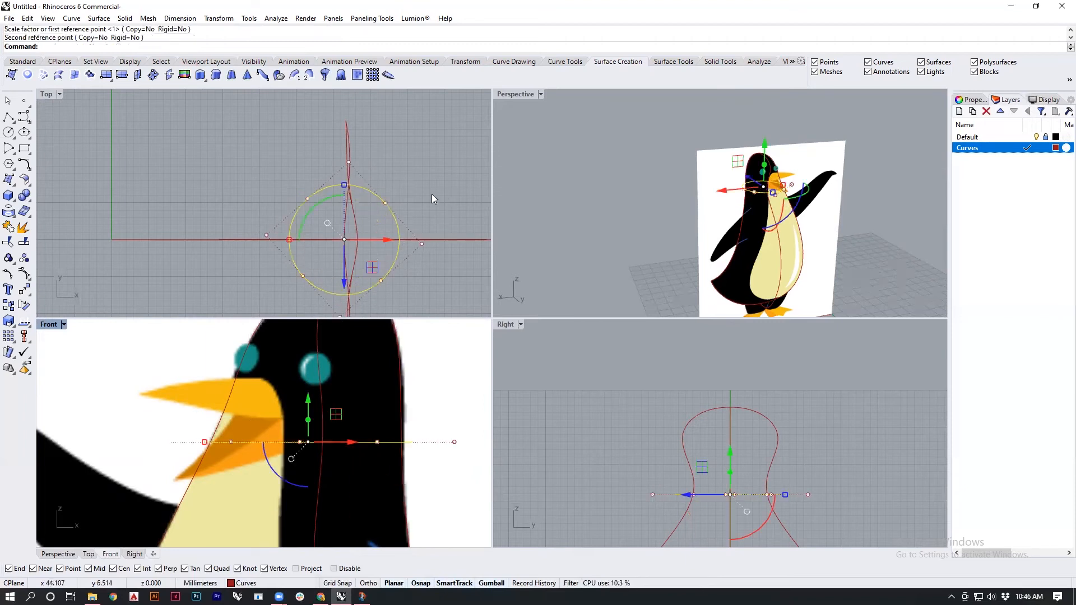
pyautogui.click(430, 179)
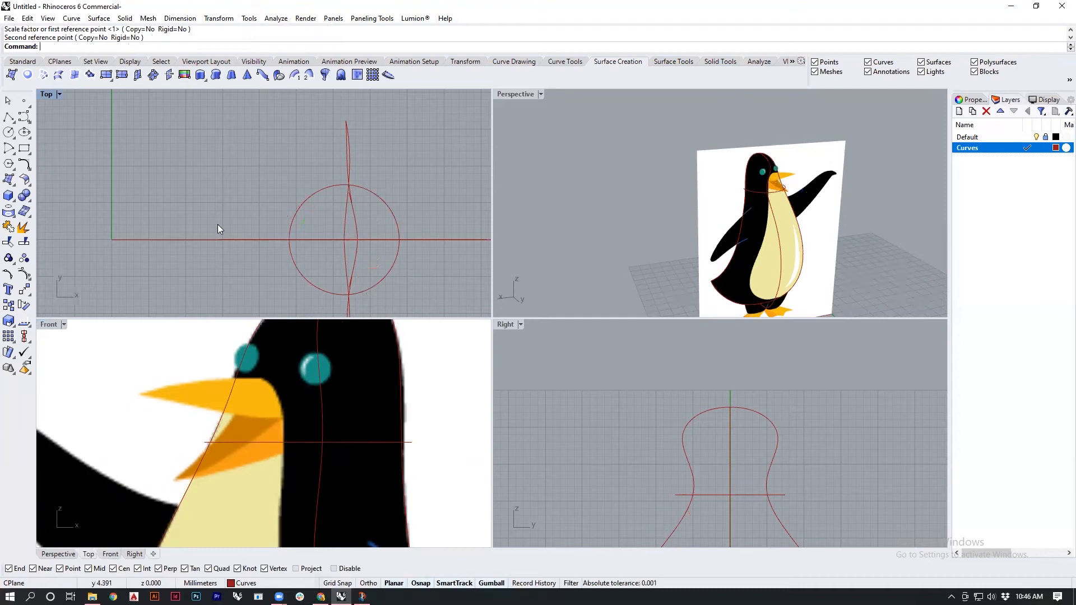
# Draw a larger circle of about 15.3 mm radius in the Top view, concentric with the neck circle
pyautogui.click(9, 133)
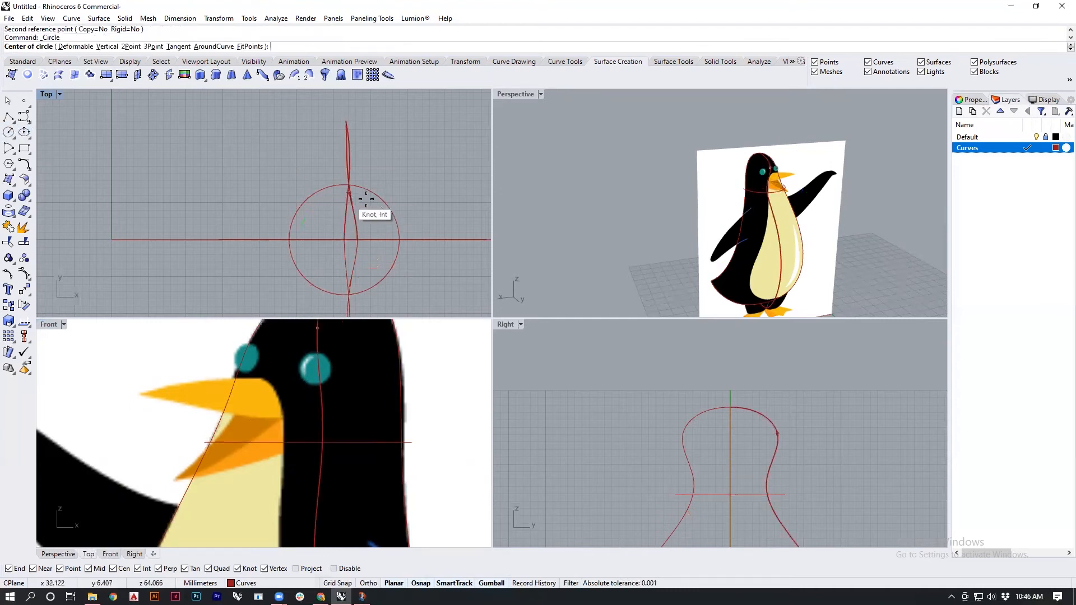
pyautogui.click(344, 239)
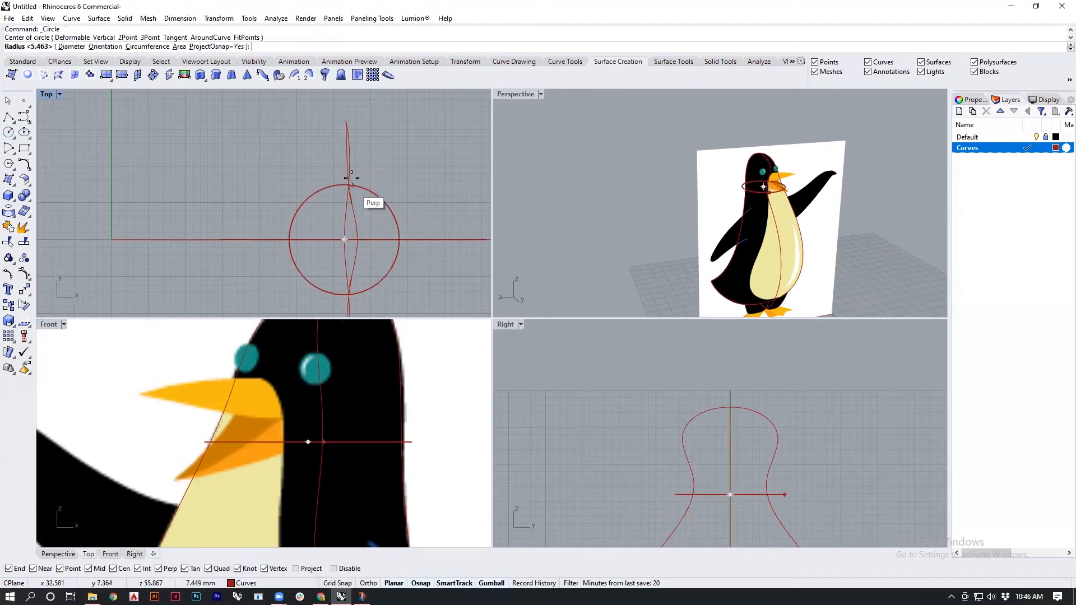
pyautogui.scroll(-5, 247, 439)
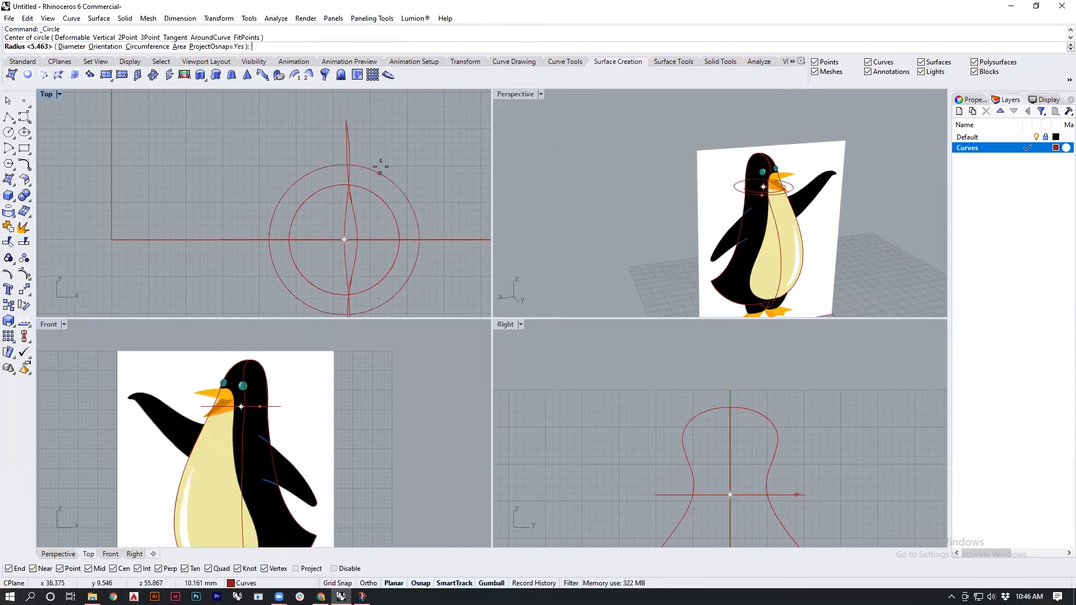
pyautogui.click(385, 135)
# Lower the large circle to the tail tip's height and shift it sideways until its edge meets the tail tip
pyautogui.click(407, 148)
pyautogui.moveTo(250, 450); pyautogui.dragTo(326, 425, button='right')
pyautogui.moveTo(295, 330); pyautogui.dragTo(295, 434)
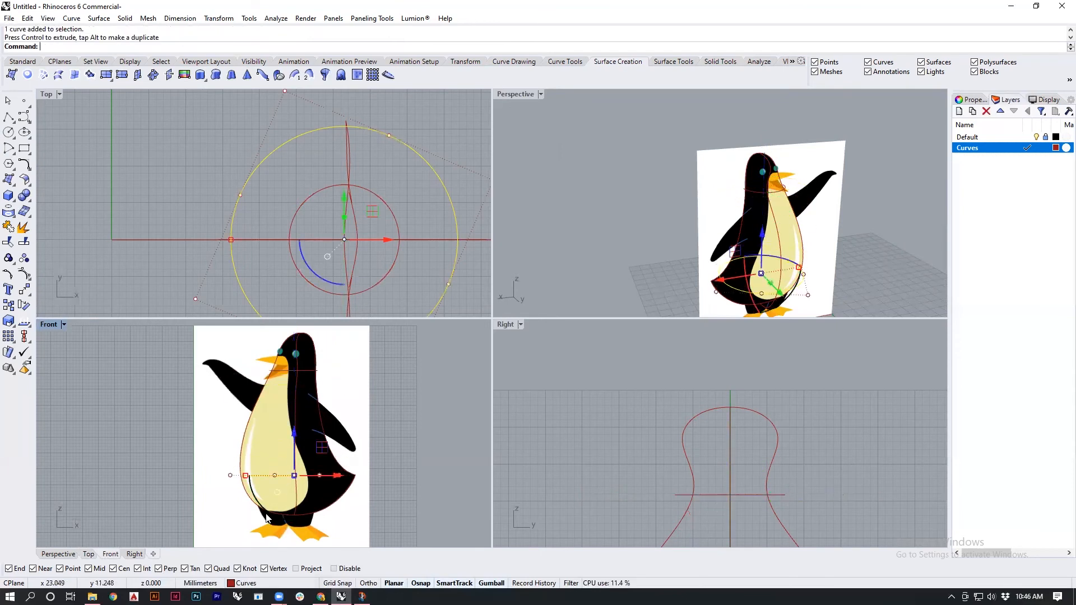
pyautogui.scroll(6, 344, 438)
pyautogui.scroll(-2, 324, 452)
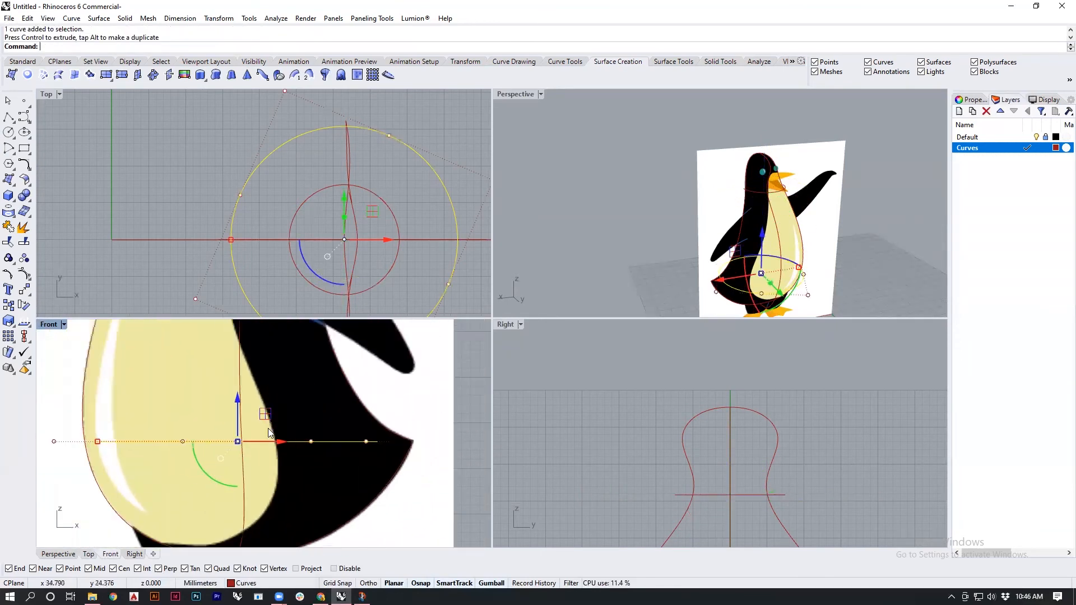
pyautogui.moveTo(277, 442)
pyautogui.mouseDown()
pyautogui.moveTo(308, 442)
pyautogui.moveTo(292, 436)
pyautogui.mouseUp()
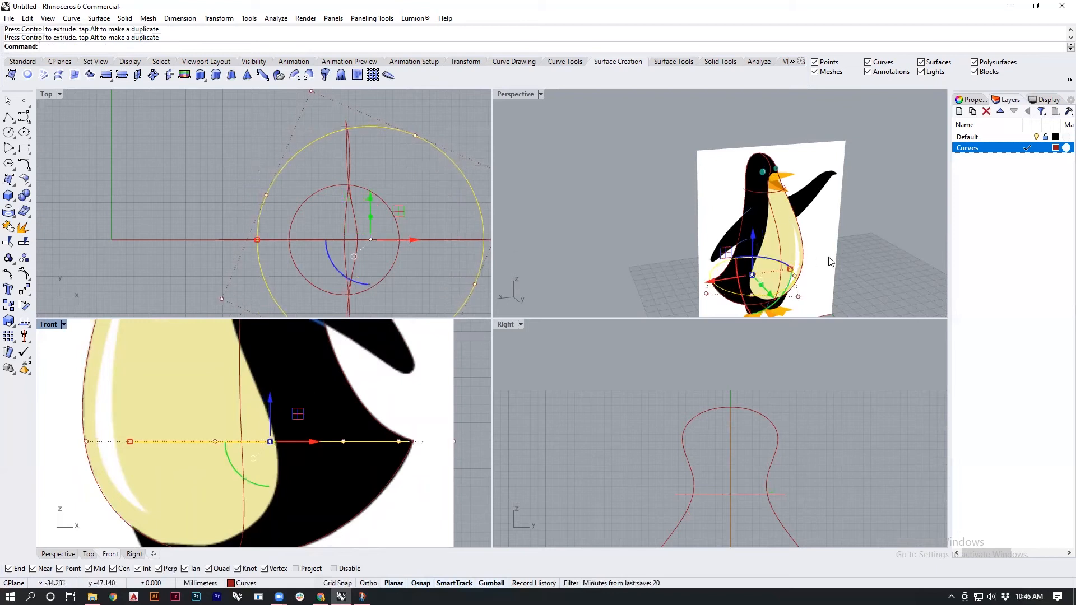
pyautogui.scroll(-6, 300, 247)
pyautogui.click(405, 167)
# Draw a circle of about 10.7 mm radius in the Top view, concentric with the neck circle, and select it
pyautogui.scroll(6, 321, 242)
pyautogui.rightClick(334, 221)
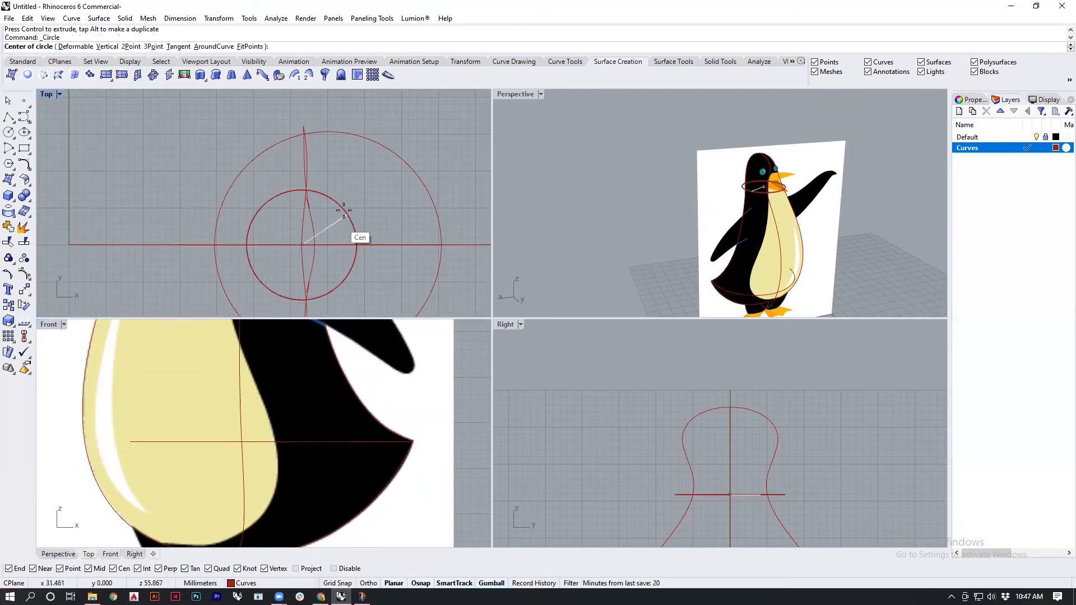
pyautogui.click(328, 199)
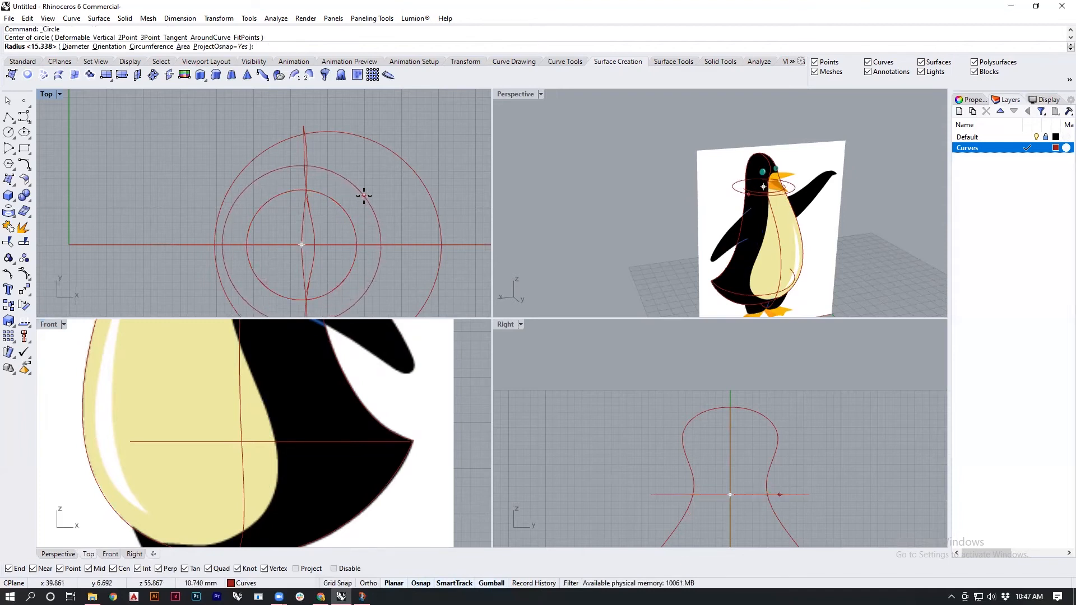
pyautogui.click(364, 195)
pyautogui.click(362, 206)
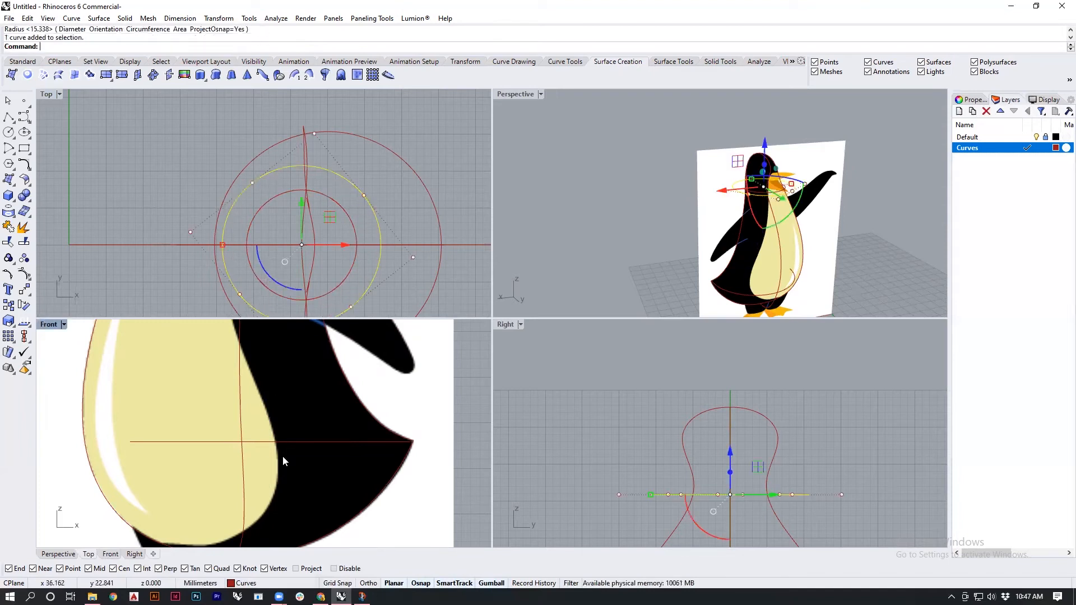
# Lower the new circle to chest height in the Front view, shift it until its edge meets the belly outline, and deselect it
pyautogui.scroll(-5, 282, 460)
pyautogui.moveTo(284, 367); pyautogui.dragTo(296, 454)
pyautogui.scroll(4, 279, 465)
pyautogui.click(844, 255)
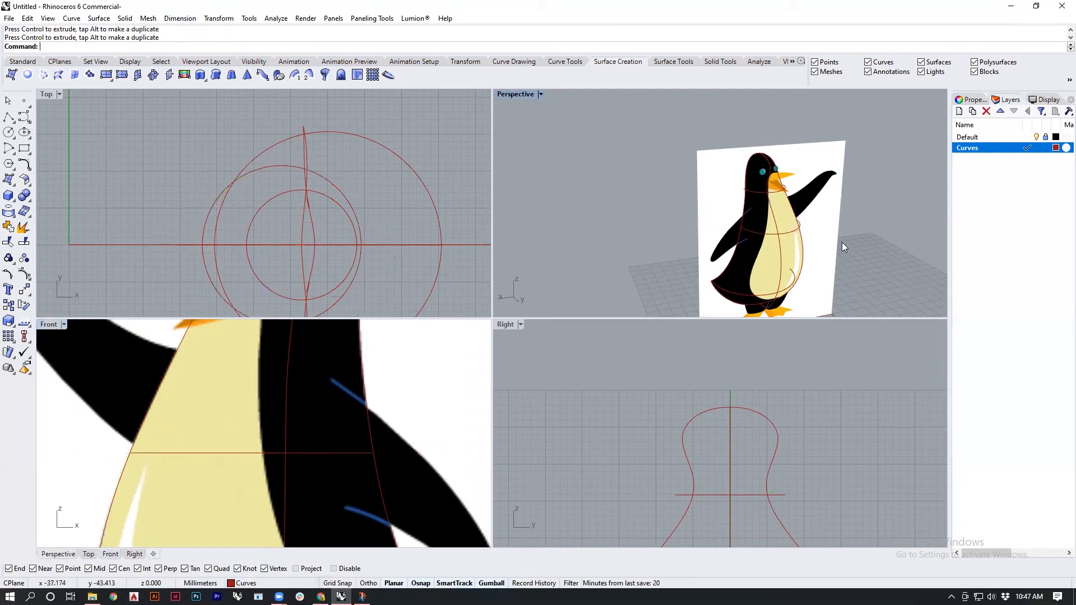
# Scale the chest circle up about its centre, raise it until its edges meet the side curves in the Right view, and deselect it
pyautogui.moveTo(744, 216)
pyautogui.mouseDown(button='right')
pyautogui.moveTo(700, 243)
pyautogui.moveTo(804, 241)
pyautogui.moveTo(665, 250)
pyautogui.moveTo(711, 236)
pyautogui.moveTo(679, 233)
pyautogui.moveTo(752, 212)
pyautogui.moveTo(737, 225)
pyautogui.moveTo(735, 213)
pyautogui.moveTo(741, 219)
pyautogui.mouseUp(button='right')
pyautogui.click(741, 219)
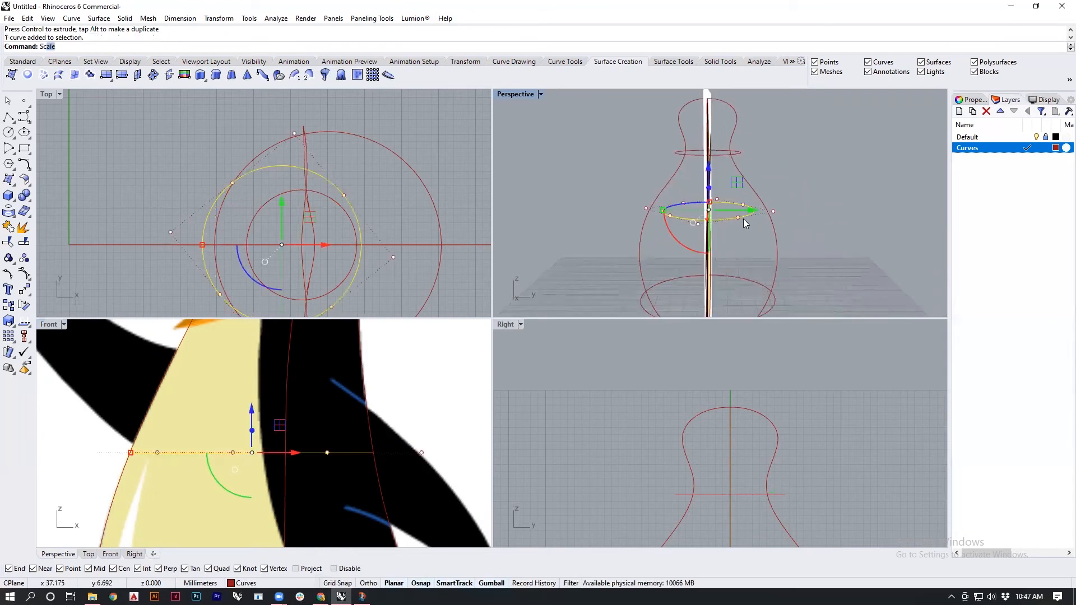
pyautogui.press('Return')
pyautogui.scroll(2, 744, 222)
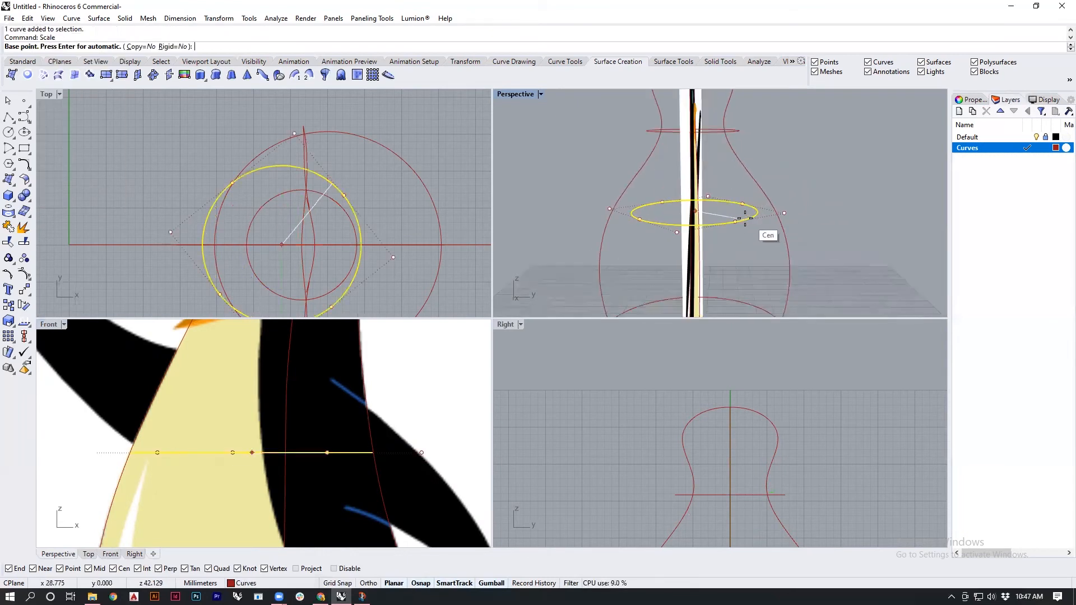
pyautogui.click(744, 219)
pyautogui.click(749, 218)
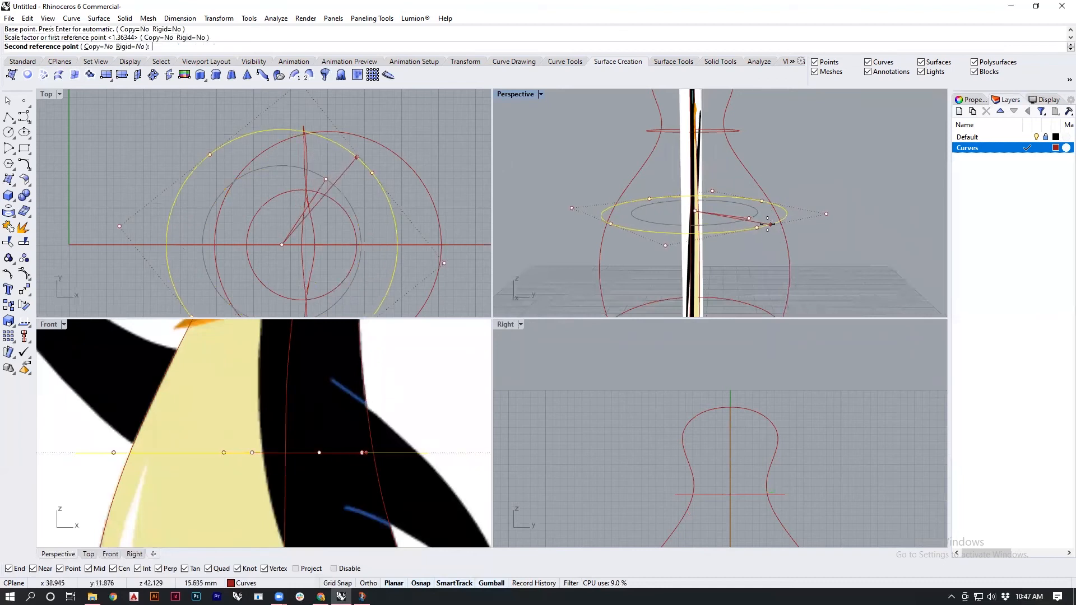
pyautogui.scroll(-8, 724, 389)
pyautogui.moveTo(752, 435); pyautogui.dragTo(750, 386, button='right')
pyautogui.scroll(4, 748, 435)
pyautogui.scroll(2, 748, 446)
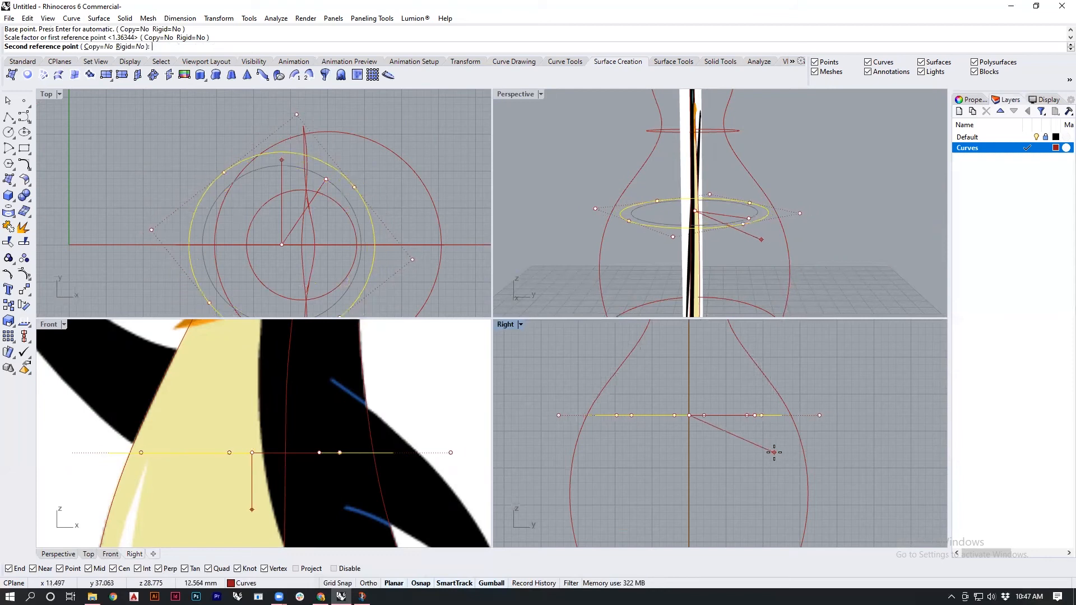
pyautogui.click(773, 449)
pyautogui.moveTo(690, 375); pyautogui.dragTo(687, 347)
pyautogui.click(815, 173)
# Hide the Default layer holding the penguin reference picture
pyautogui.moveTo(815, 174); pyautogui.dragTo(738, 252, button='right')
pyautogui.scroll(-3, 738, 253)
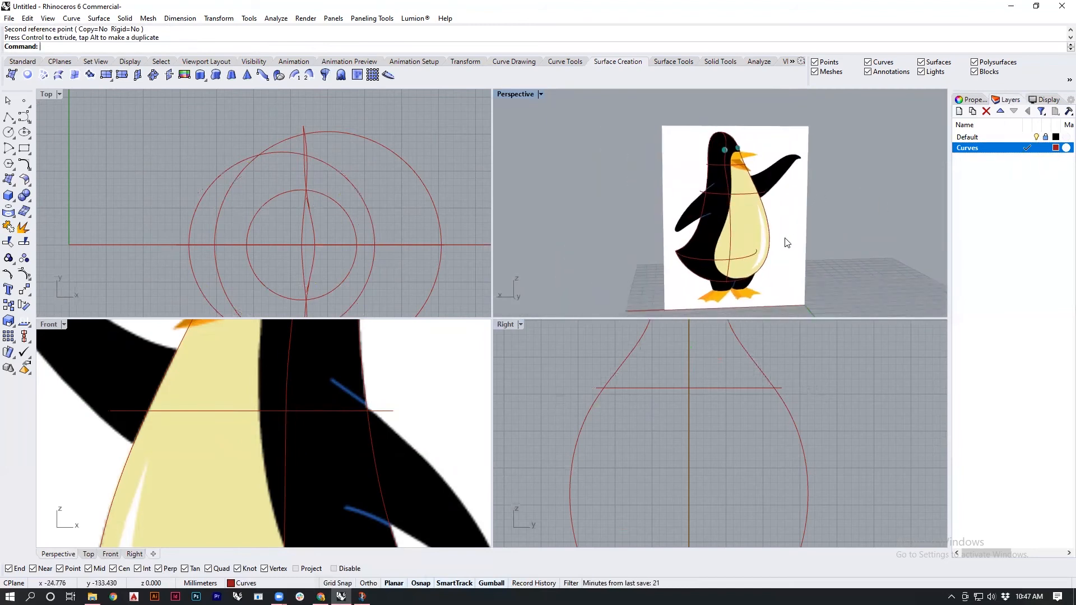
pyautogui.click(1036, 137)
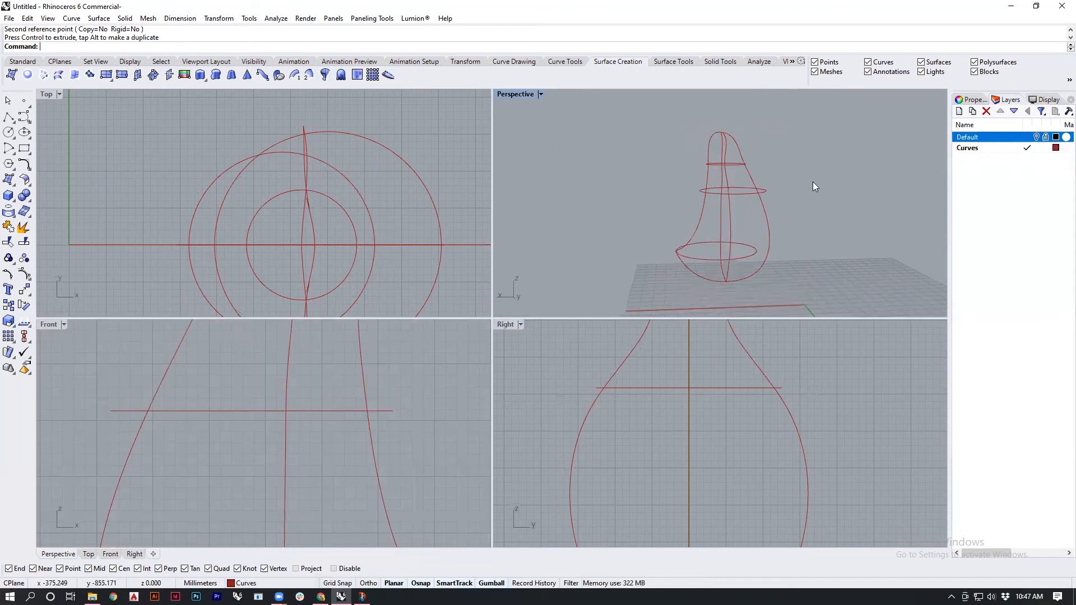
# Try scaling the tail-level circle up from a base point on its edge in the Top view, then undo it
pyautogui.moveTo(639, 223); pyautogui.dragTo(786, 266, button='right')
pyautogui.click(752, 276)
pyautogui.write('sc')
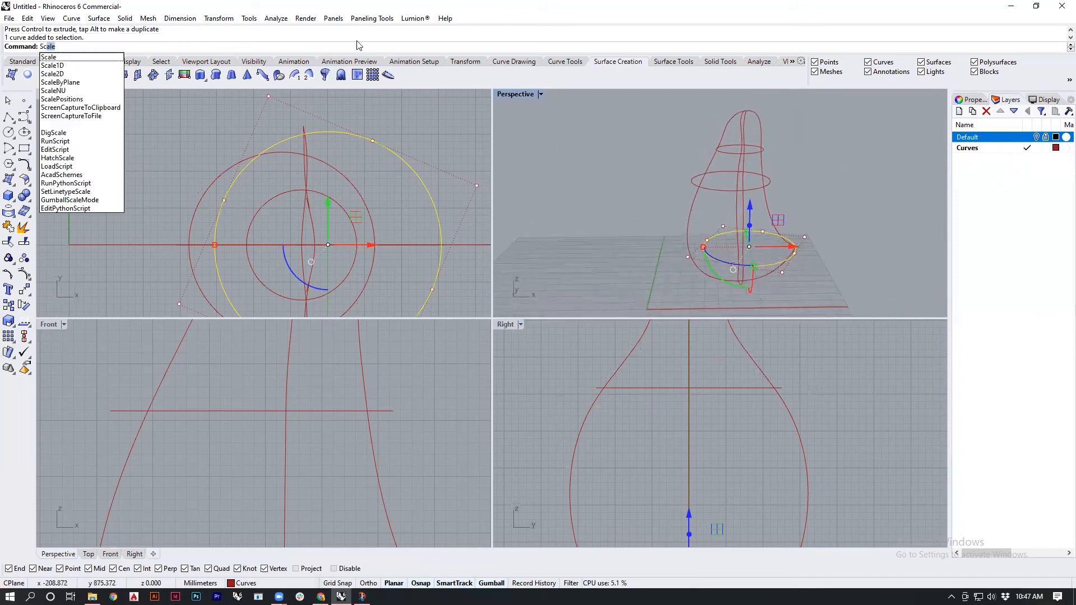
pyautogui.press('Return')
pyautogui.scroll(5, 786, 243)
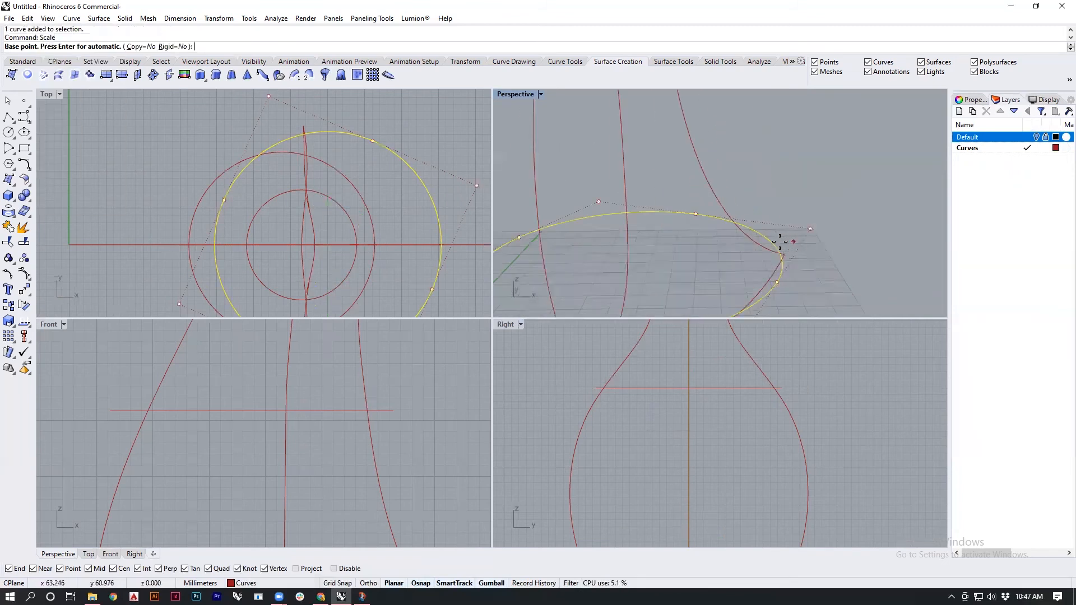
pyautogui.click(716, 217)
pyautogui.scroll(-4, 715, 220)
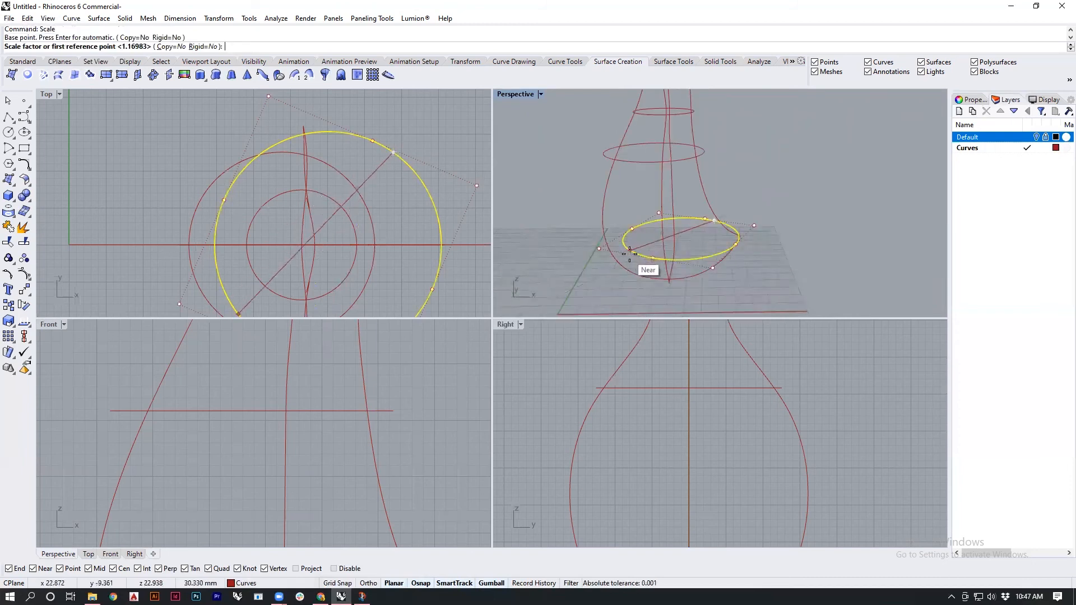
pyautogui.click(614, 260)
pyautogui.scroll(-6, 364, 244)
pyautogui.moveTo(315, 271); pyautogui.dragTo(327, 156, button='right')
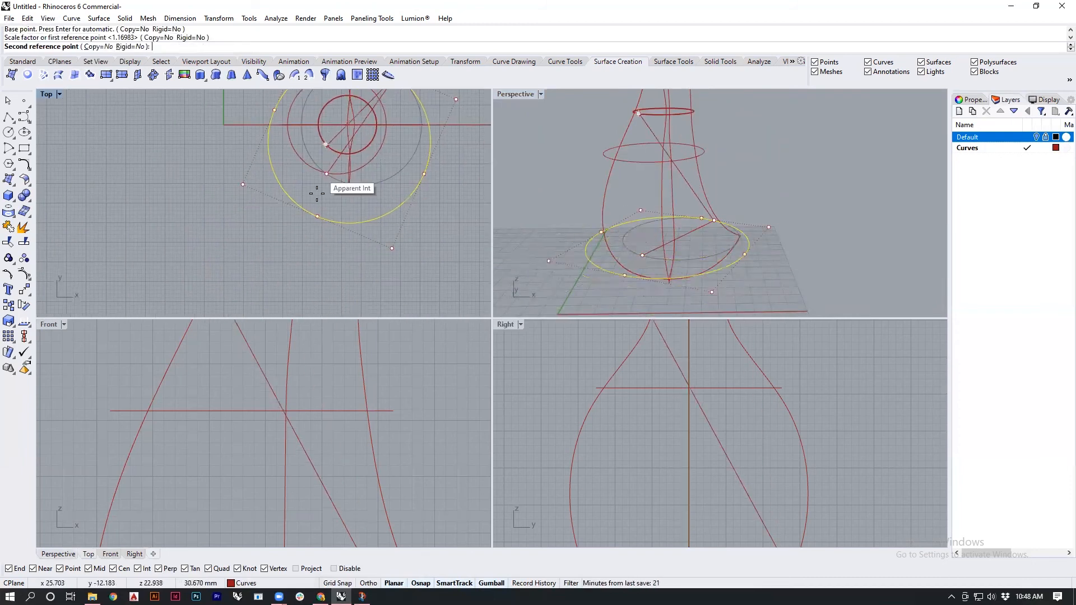
pyautogui.scroll(6, 326, 214)
pyautogui.scroll(-2, 331, 284)
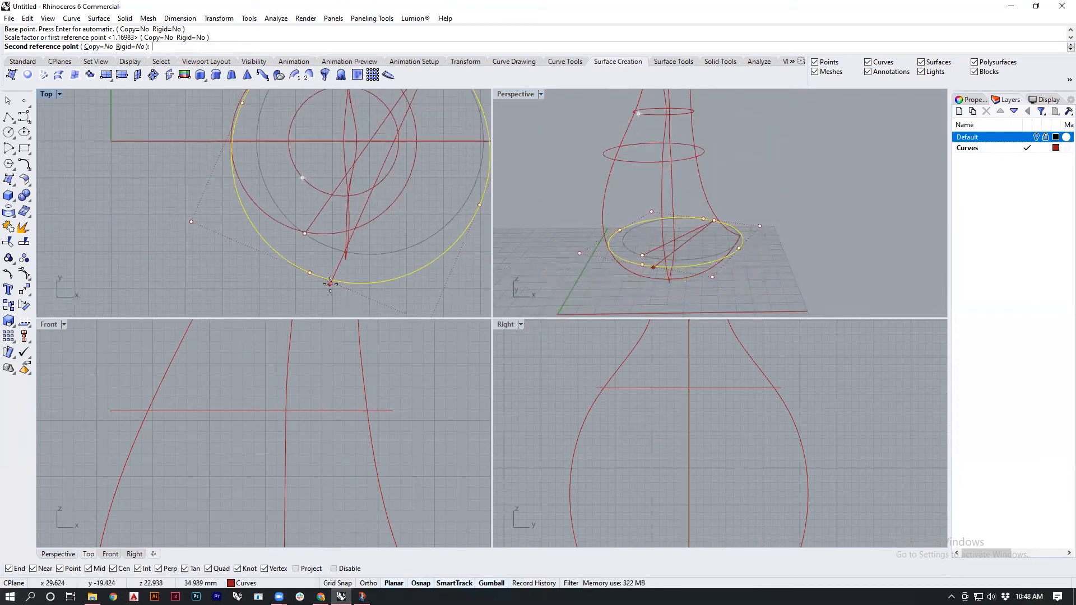
pyautogui.click(330, 284)
pyautogui.scroll(-2, 331, 238)
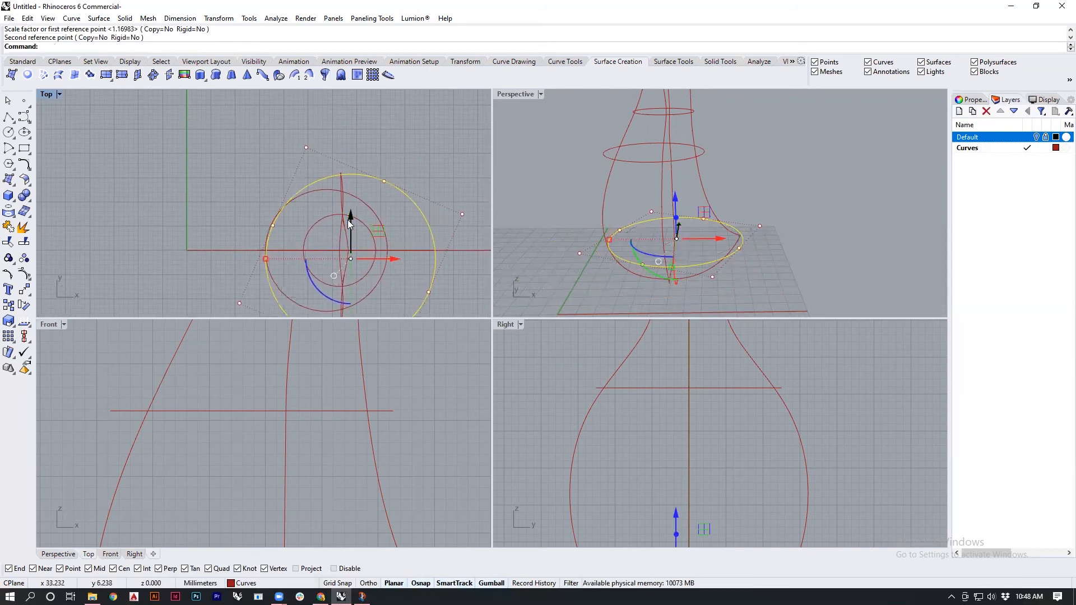
pyautogui.hotkey('ctrl', 'z')
# Scale the tail-level circle up about its centre in the Top view to match the width of the side curves
pyautogui.moveTo(392, 241); pyautogui.dragTo(392, 193, button='right')
pyautogui.write('Sc')
pyautogui.press('Return')
pyautogui.click(412, 161)
pyautogui.click(273, 192)
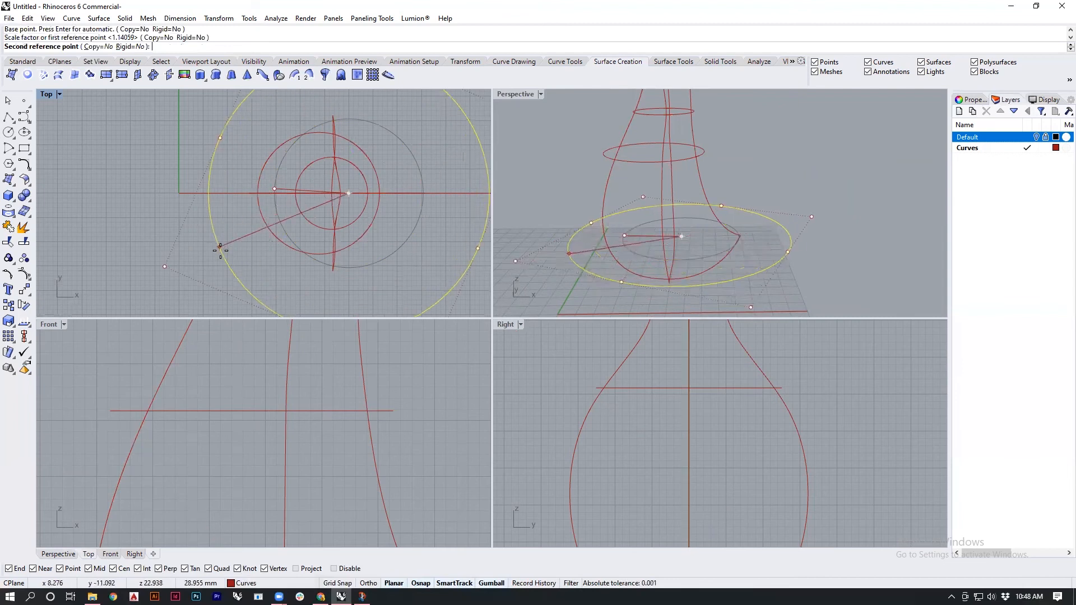
pyautogui.scroll(2, 288, 238)
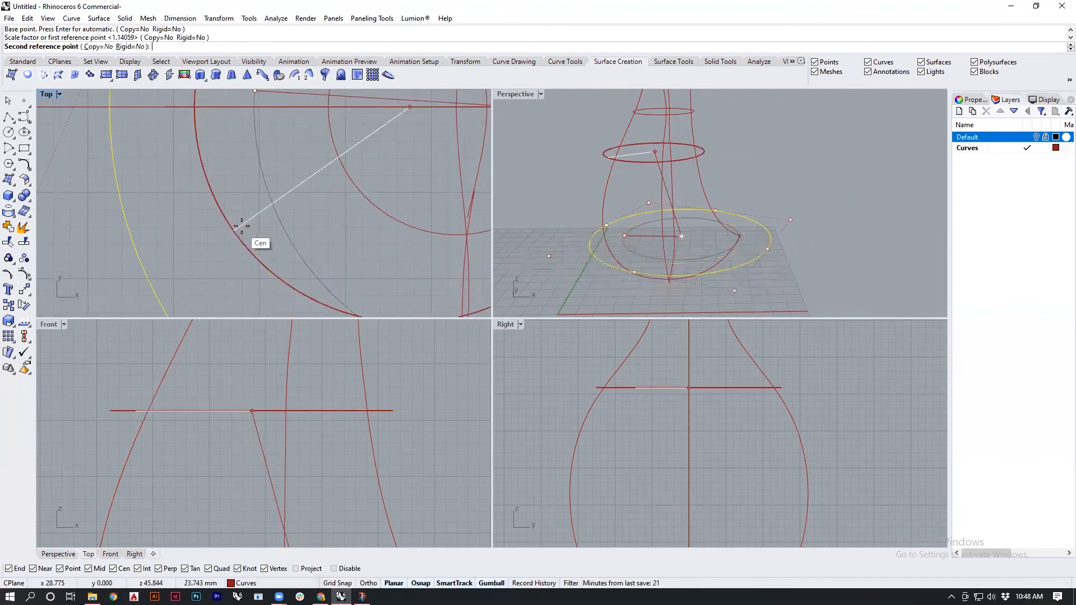
pyautogui.click(250, 222)
pyautogui.scroll(-3, 250, 223)
# Shift the tail-level circle towards the belly and raise it slightly until its front edge meets the belly outline, then deselect it
pyautogui.moveTo(389, 183); pyautogui.dragTo(377, 183)
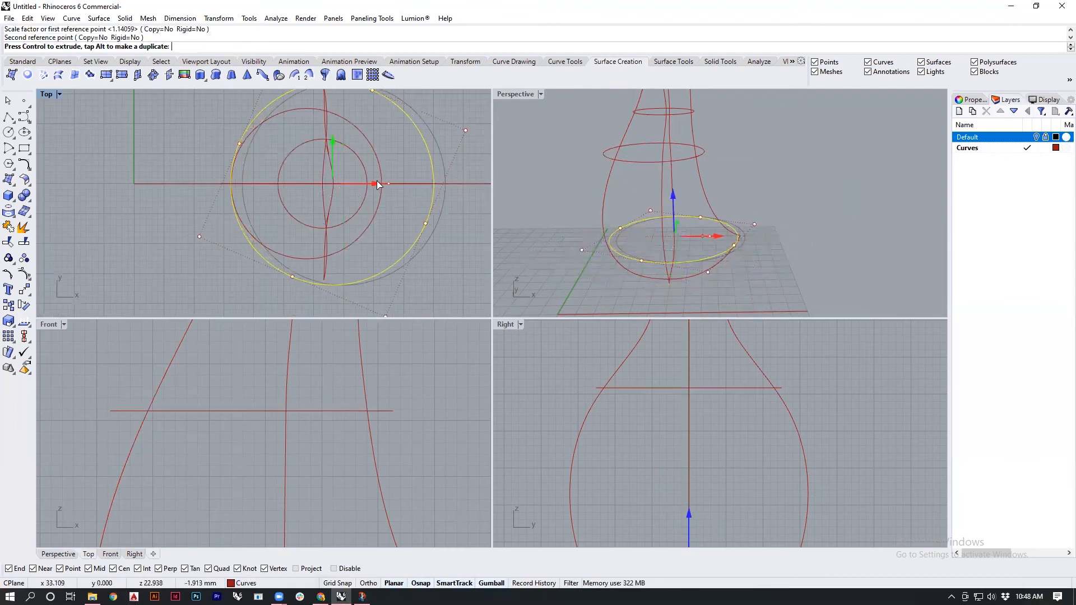
pyautogui.scroll(3, 665, 269)
pyautogui.moveTo(665, 269); pyautogui.dragTo(825, 240, button='right')
pyautogui.scroll(-12, 208, 480)
pyautogui.moveTo(307, 481); pyautogui.dragTo(298, 427, button='right')
pyautogui.scroll(5, 287, 460)
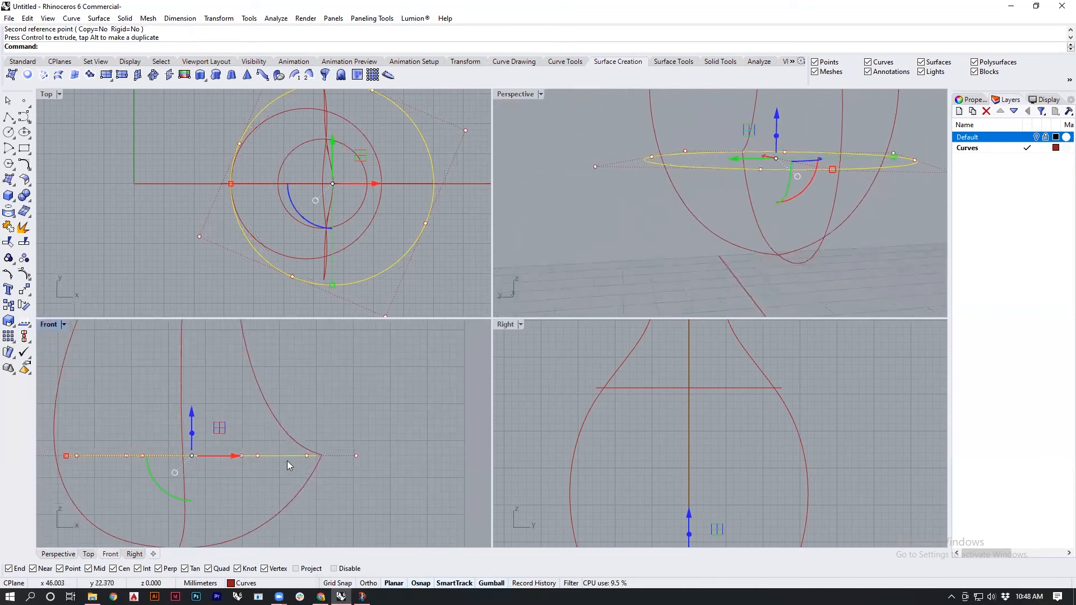
pyautogui.scroll(-5, 696, 448)
pyautogui.scroll(8, 688, 479)
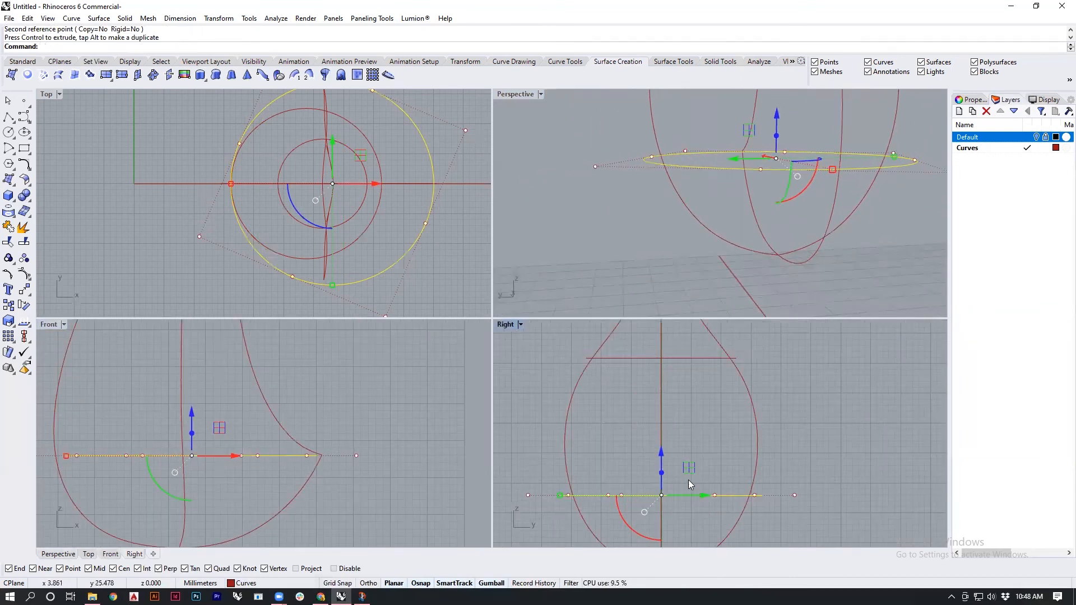
pyautogui.moveTo(755, 230); pyautogui.dragTo(632, 247, button='right')
pyautogui.moveTo(236, 458); pyautogui.dragTo(231, 458)
pyautogui.moveTo(183, 410); pyautogui.dragTo(185, 403)
pyautogui.moveTo(234, 454); pyautogui.dragTo(229, 454)
pyautogui.click(842, 210)
# Examine how the back and side profile curves meet the circular sections around the body
pyautogui.moveTo(775, 133); pyautogui.dragTo(645, 210, button='right')
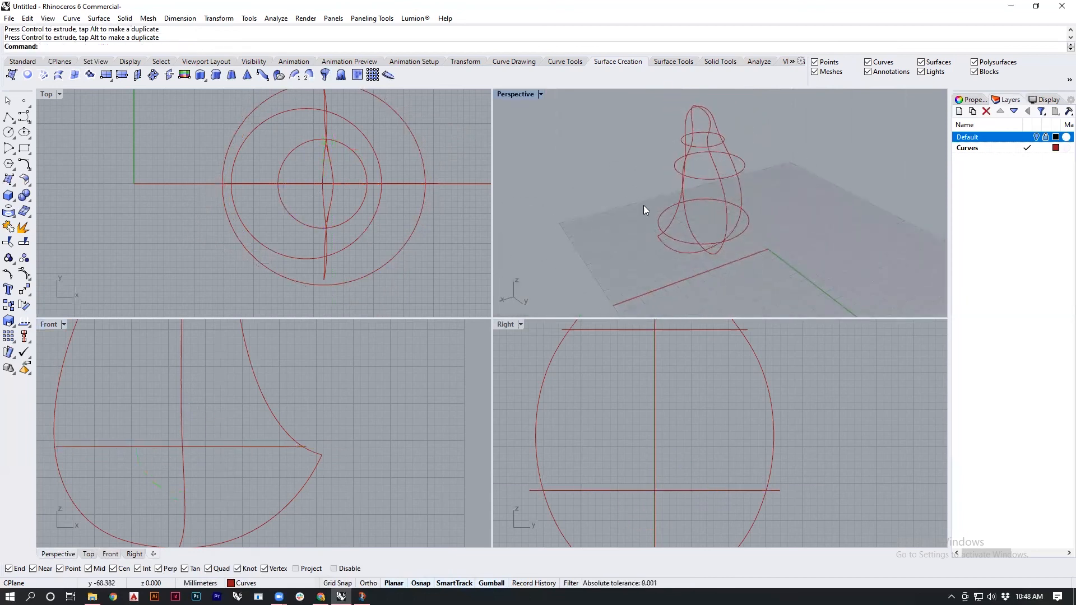
pyautogui.scroll(5, 714, 158)
pyautogui.click(708, 176)
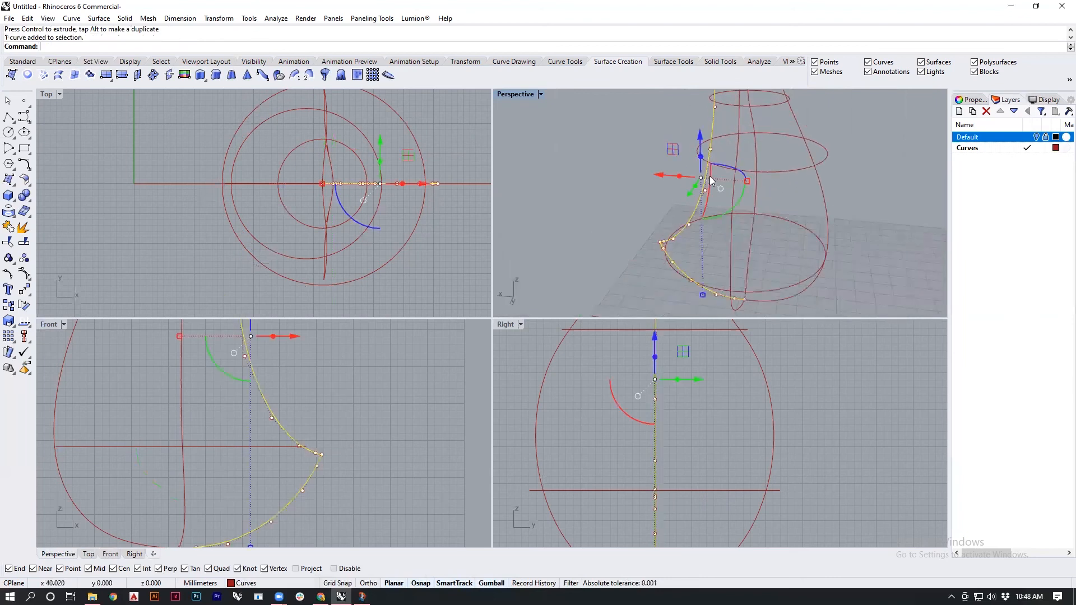
pyautogui.moveTo(731, 240); pyautogui.dragTo(692, 230, button='right')
pyautogui.click(693, 230)
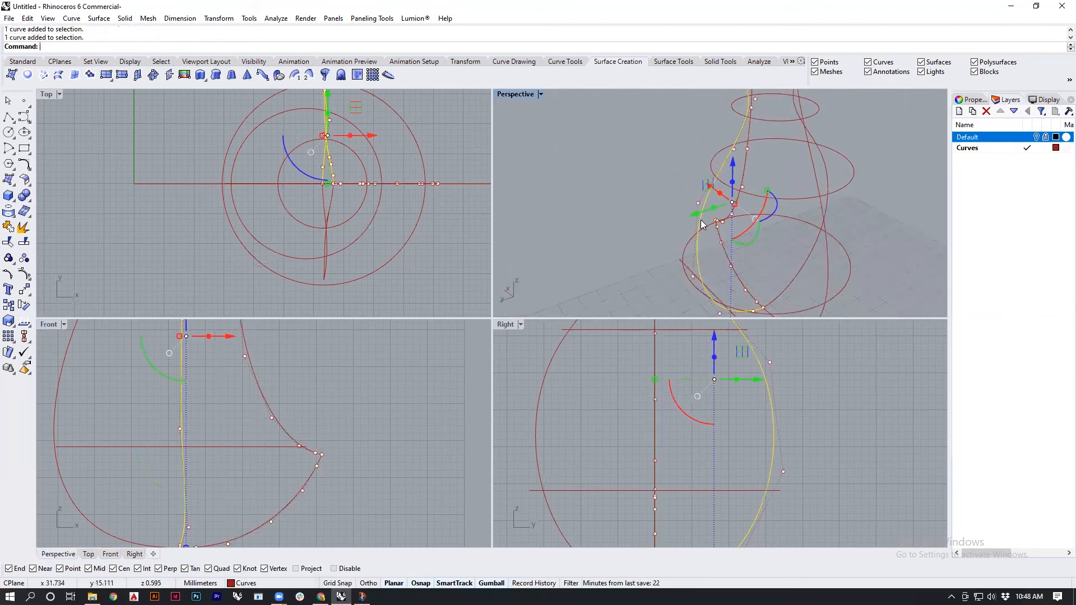
pyautogui.click(829, 201)
pyautogui.scroll(-4, 730, 240)
pyautogui.moveTo(730, 240); pyautogui.dragTo(777, 233, button='right')
pyautogui.click(801, 230)
pyautogui.click(780, 216)
pyautogui.click(808, 229)
# Select all the profile curves and circular sections and start a surface from the curve network
pyautogui.scroll(-5, 820, 241)
pyautogui.moveTo(661, 163); pyautogui.dragTo(863, 302)
pyautogui.scroll(4, 774, 270)
pyautogui.moveTo(830, 244); pyautogui.dragTo(624, 240, button='right')
pyautogui.moveTo(733, 238); pyautogui.dragTo(808, 235, button='right')
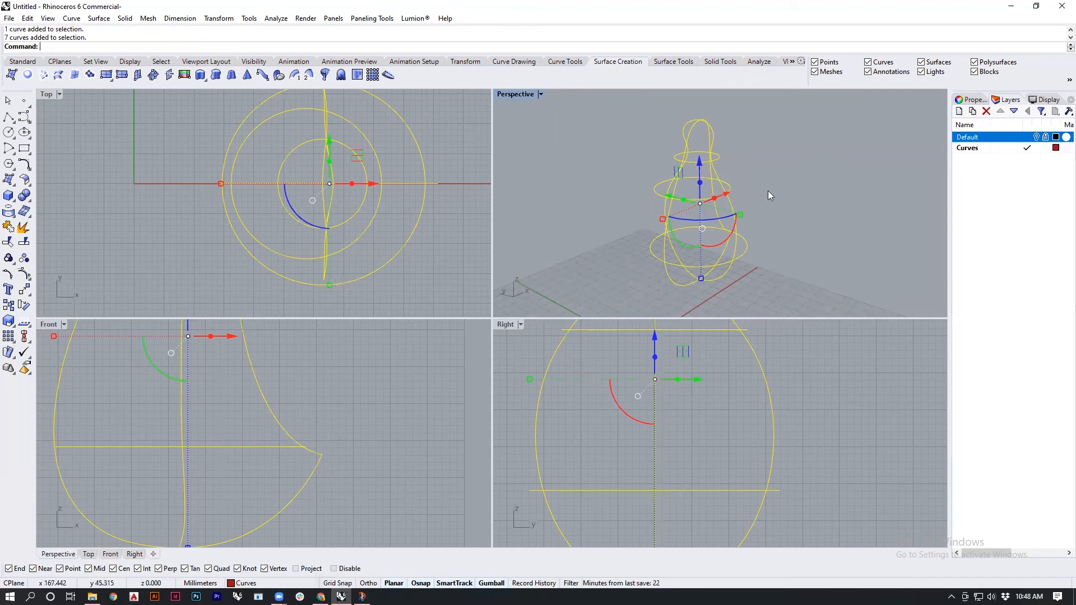
pyautogui.moveTo(793, 280); pyautogui.dragTo(594, 236, button='right')
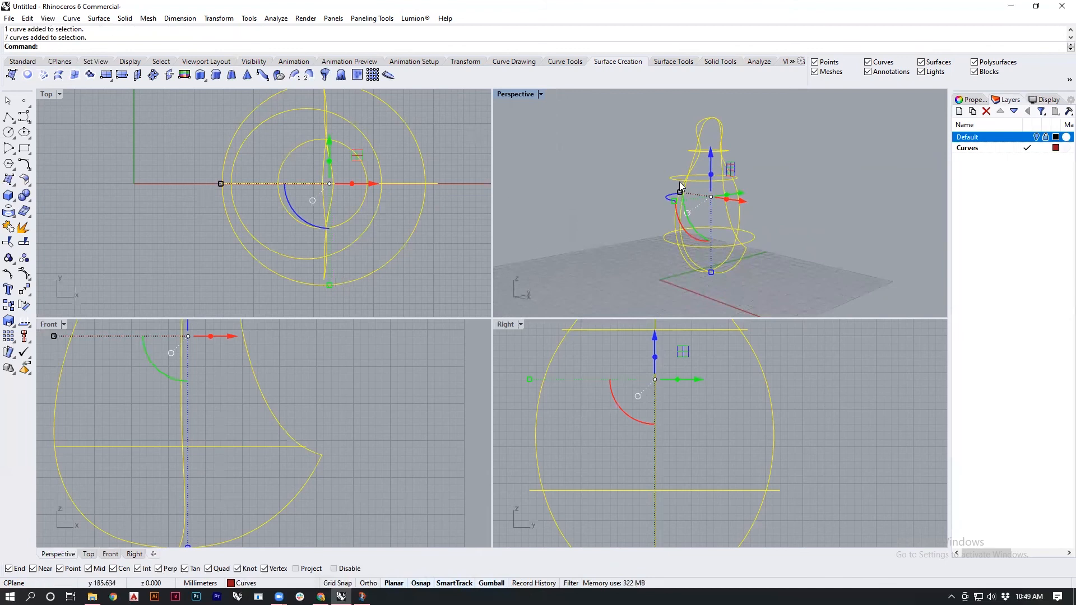
pyautogui.moveTo(667, 173); pyautogui.dragTo(863, 258, button='right')
pyautogui.keyDown('shift'); pyautogui.moveTo(664, 225); pyautogui.dragTo(683, 226, button='right'); pyautogui.keyUp('shift')
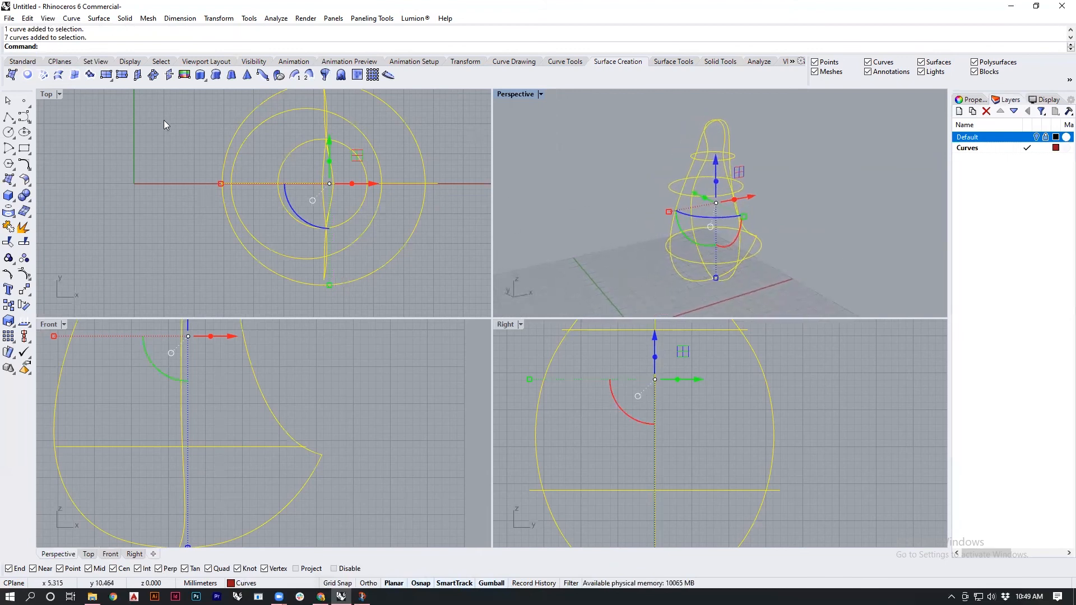
pyautogui.click(44, 76)
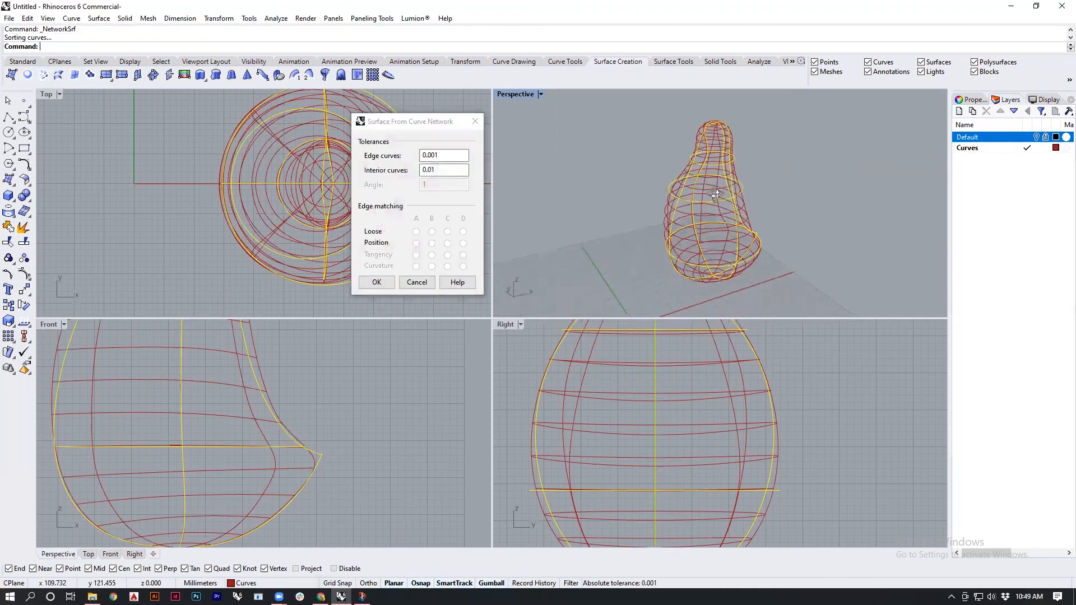
# Set the Perspective view to Ghosted display and create the network surface with tolerances of 0.001 for edge curves and 0.01 for interior curves
pyautogui.click(540, 94)
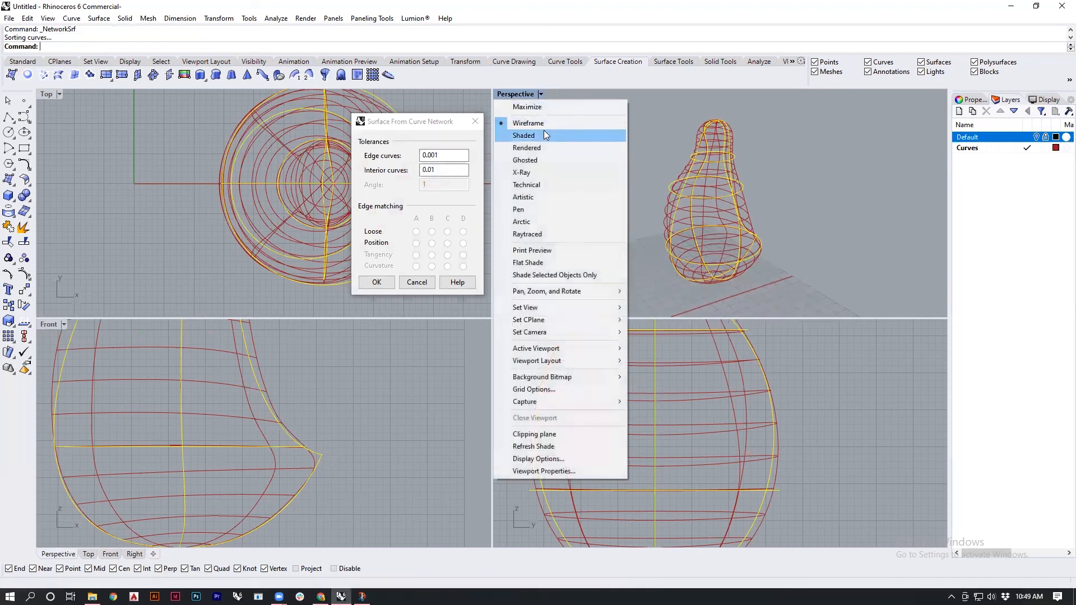
pyautogui.click(541, 160)
pyautogui.scroll(4, 736, 222)
pyautogui.moveTo(524, 252); pyautogui.dragTo(874, 250, button='right')
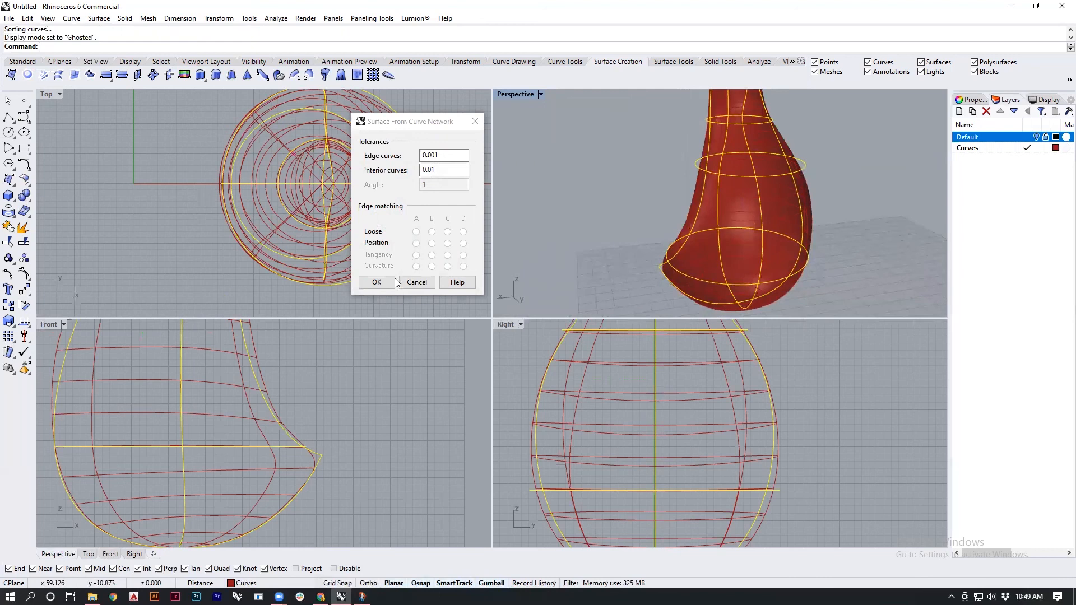
pyautogui.click(376, 283)
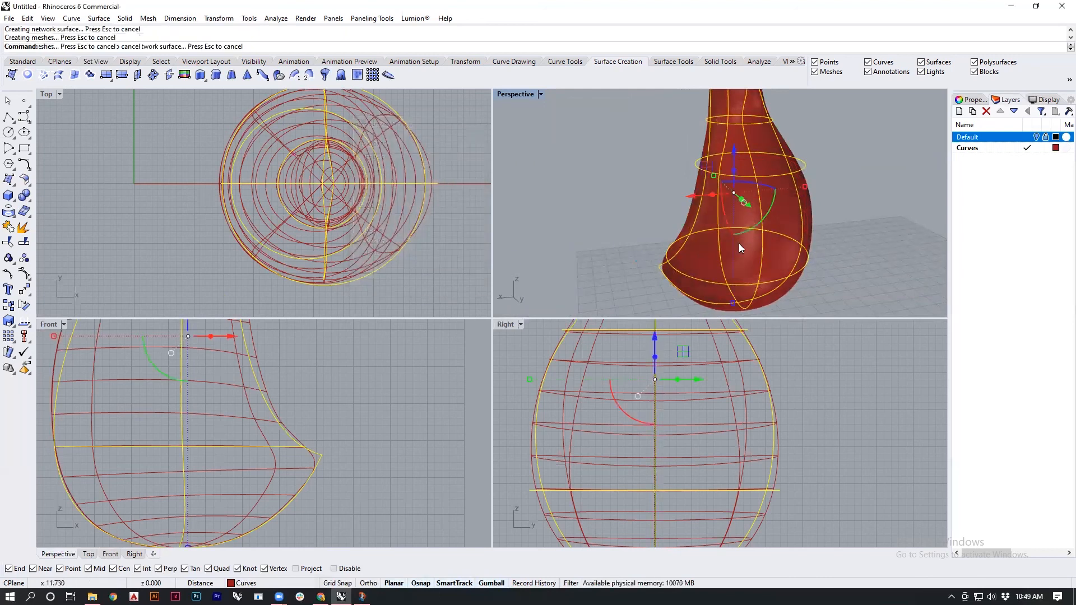
# Change the Curves layer colour to light pink, RGB 255, 205, 205
pyautogui.moveTo(739, 243); pyautogui.dragTo(774, 221, button='right')
pyautogui.moveTo(854, 215); pyautogui.dragTo(857, 192, button='right')
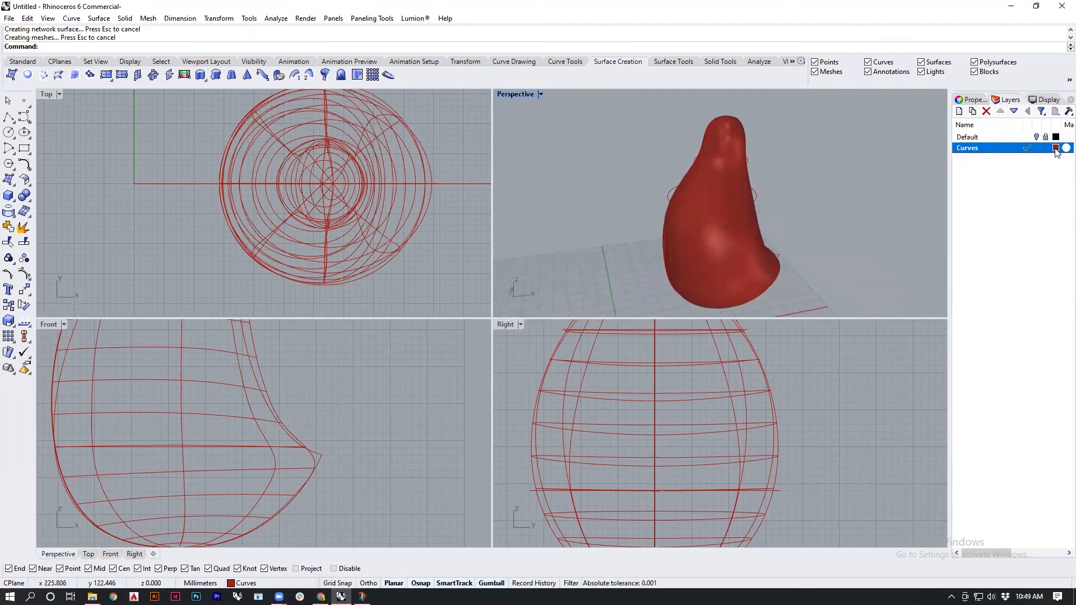
pyautogui.click(1055, 148)
pyautogui.moveTo(583, 252)
pyautogui.mouseDown()
pyautogui.moveTo(585, 222)
pyautogui.moveTo(608, 217)
pyautogui.mouseUp()
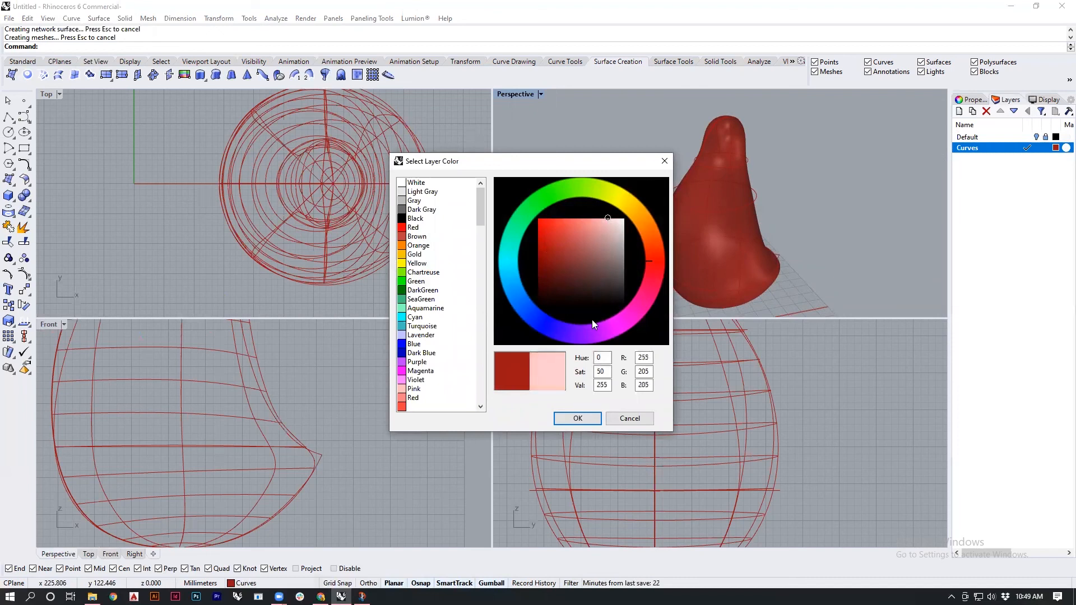
pyautogui.click(577, 418)
# Select the penguin's body surface and turn on its control points
pyautogui.moveTo(696, 251); pyautogui.dragTo(670, 197, button='right')
pyautogui.scroll(6, 741, 194)
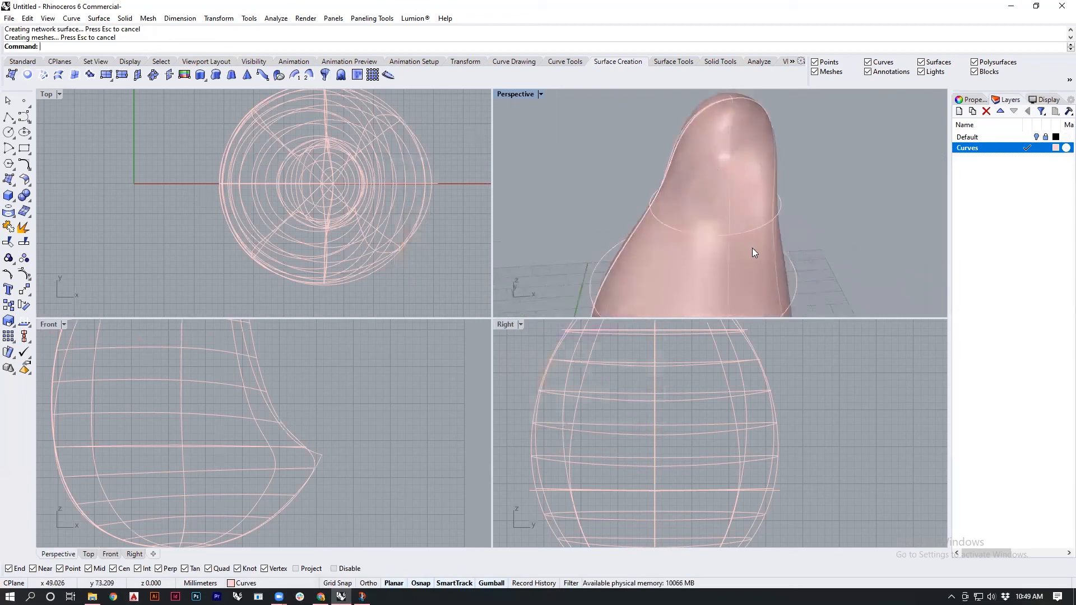
pyautogui.scroll(-5, 697, 219)
pyautogui.moveTo(729, 246); pyautogui.dragTo(805, 168, button='right')
pyautogui.click(794, 217)
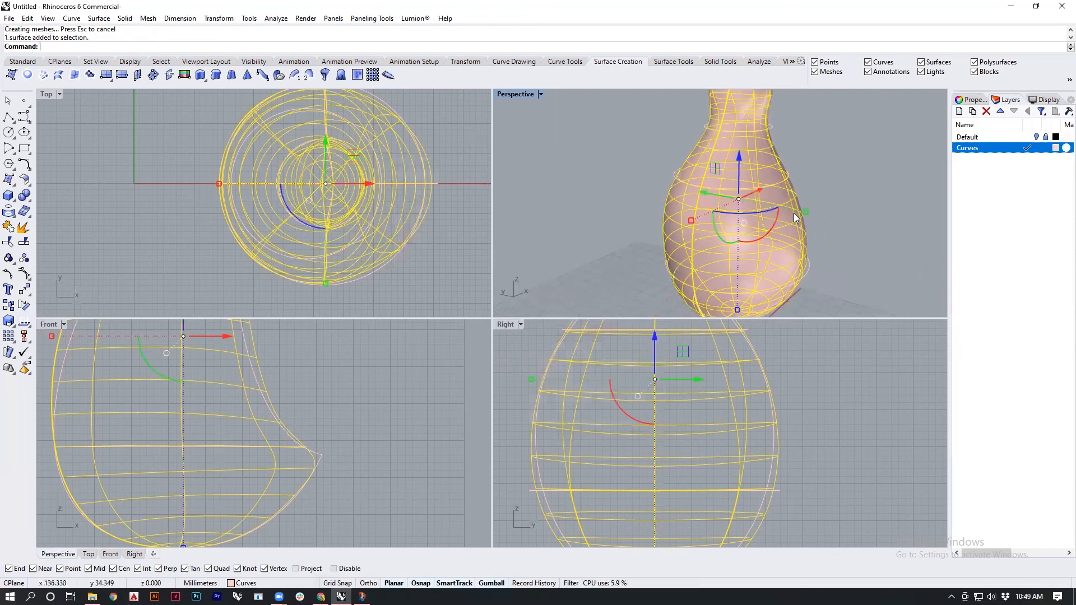
pyautogui.click(27, 275)
pyautogui.moveTo(804, 182)
pyautogui.mouseDown(button='right')
pyautogui.moveTo(784, 209)
pyautogui.moveTo(798, 192)
pyautogui.mouseUp(button='right')
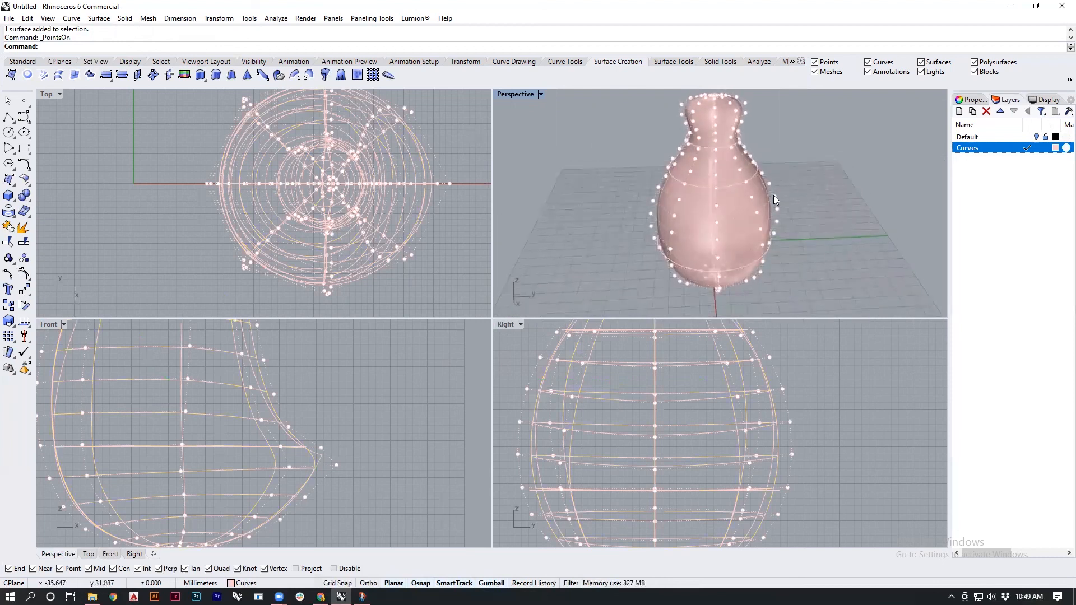
# Select four control points on one side of the belly and move them slightly outward along the Y axis
pyautogui.scroll(5, 773, 196)
pyautogui.moveTo(777, 191); pyautogui.dragTo(814, 259)
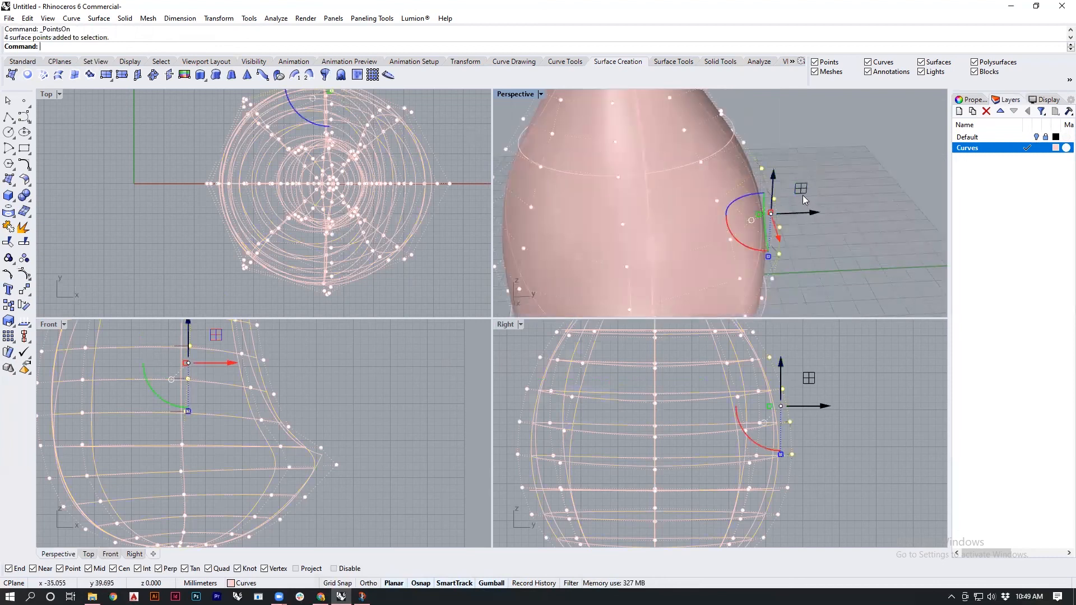
pyautogui.moveTo(815, 214)
pyautogui.mouseDown()
pyautogui.moveTo(859, 215)
pyautogui.moveTo(817, 229)
pyautogui.moveTo(859, 233)
pyautogui.moveTo(820, 234)
pyautogui.mouseUp()
pyautogui.scroll(-6, 744, 176)
pyautogui.moveTo(844, 192); pyautogui.dragTo(801, 205, button='right')
pyautogui.scroll(5, 771, 124)
pyautogui.scroll(-5, 732, 462)
pyautogui.scroll(-6, 284, 492)
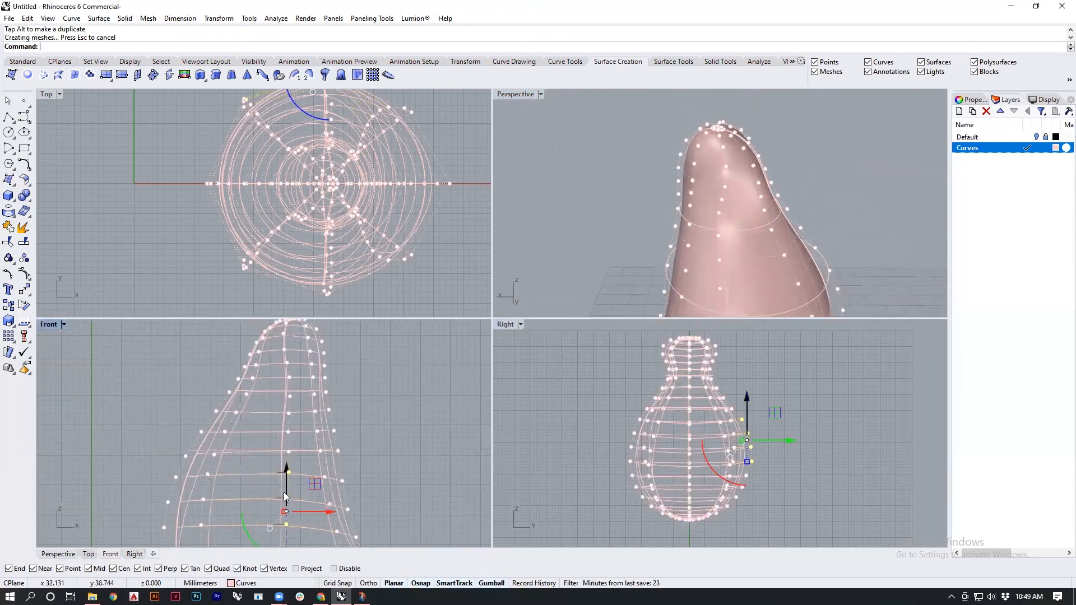
# Select twelve control points on the sloping front of the head and move them outward along the X axis
pyautogui.scroll(3, 276, 451)
pyautogui.scroll(2, 263, 448)
pyautogui.moveTo(233, 381); pyautogui.dragTo(301, 486)
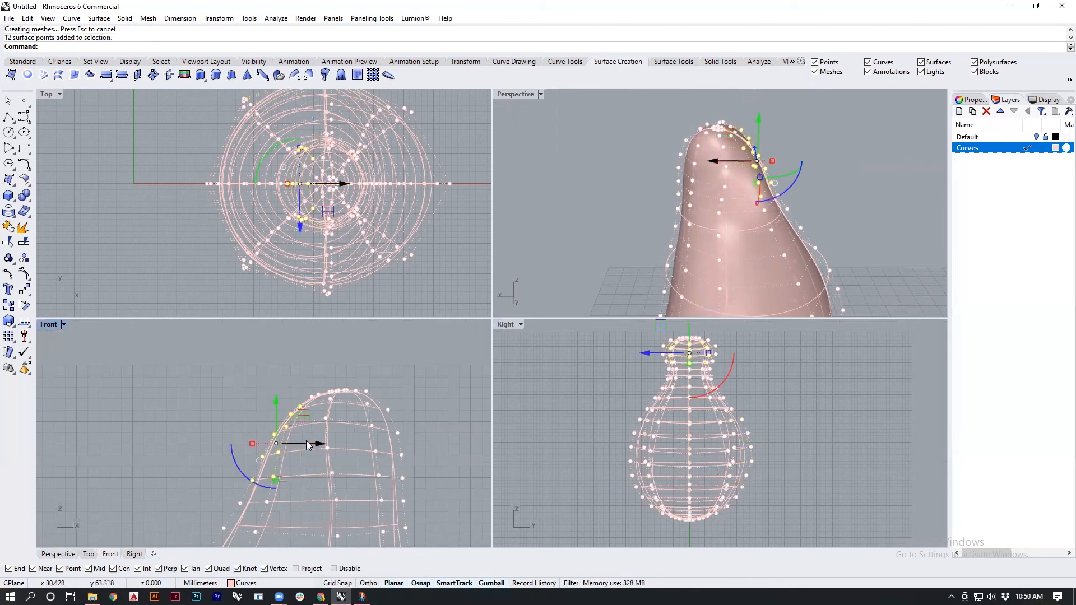
pyautogui.moveTo(317, 445); pyautogui.dragTo(303, 445)
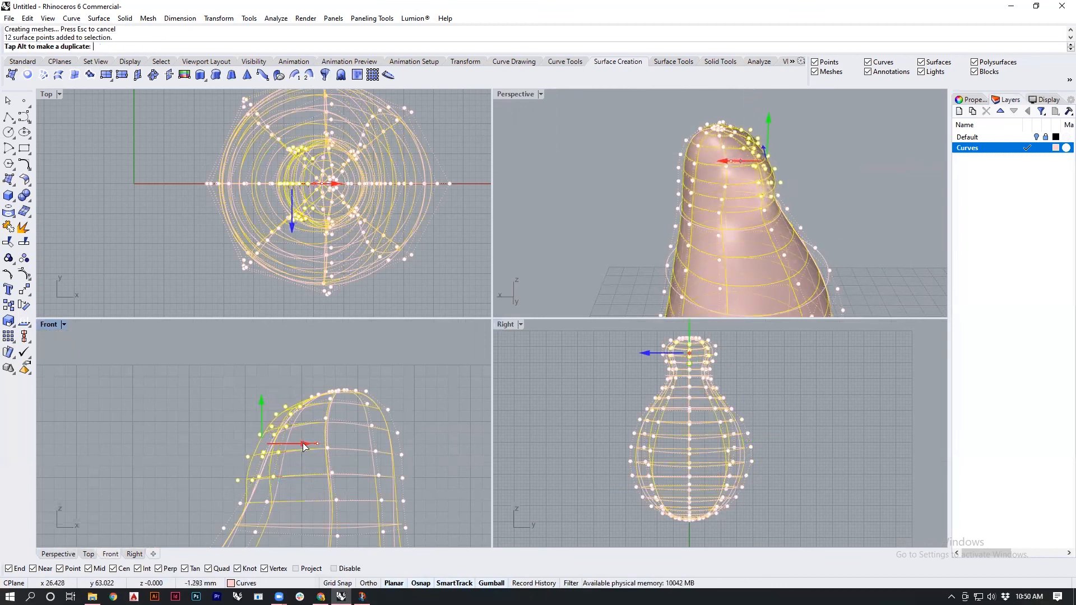
# Move the single control point near the front of the head's crown outward along the X axis to round the forehead
pyautogui.scroll(6, 311, 404)
pyautogui.moveTo(281, 359); pyautogui.dragTo(324, 391)
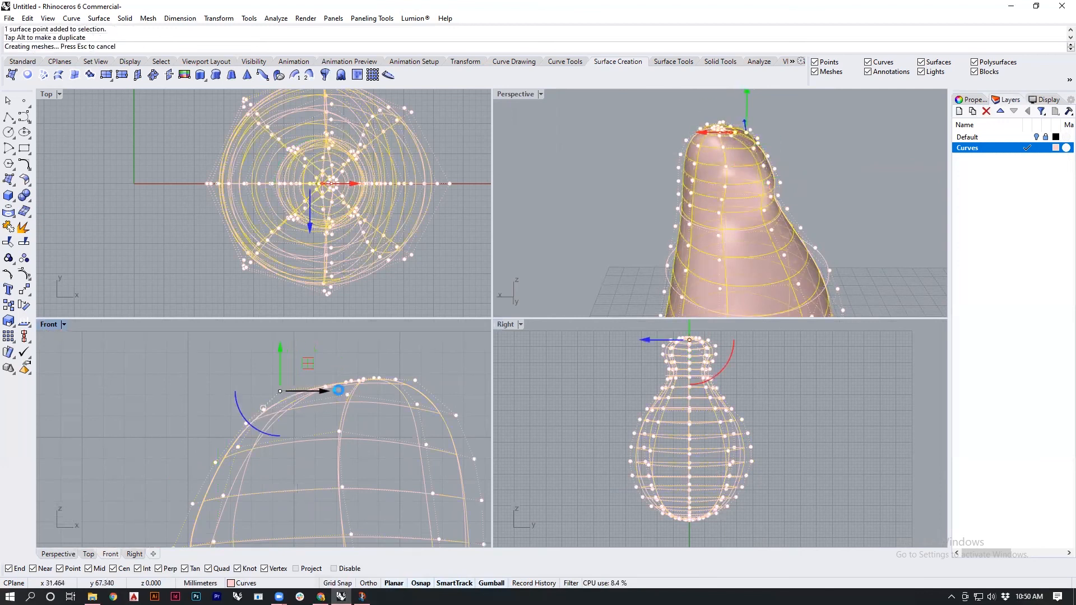
pyautogui.click(810, 197)
pyautogui.moveTo(810, 197); pyautogui.dragTo(757, 178, button='right')
pyautogui.scroll(2, 757, 178)
pyautogui.scroll(-13, 206, 435)
pyautogui.moveTo(253, 462); pyautogui.dragTo(285, 448, button='right')
pyautogui.scroll(10, 264, 447)
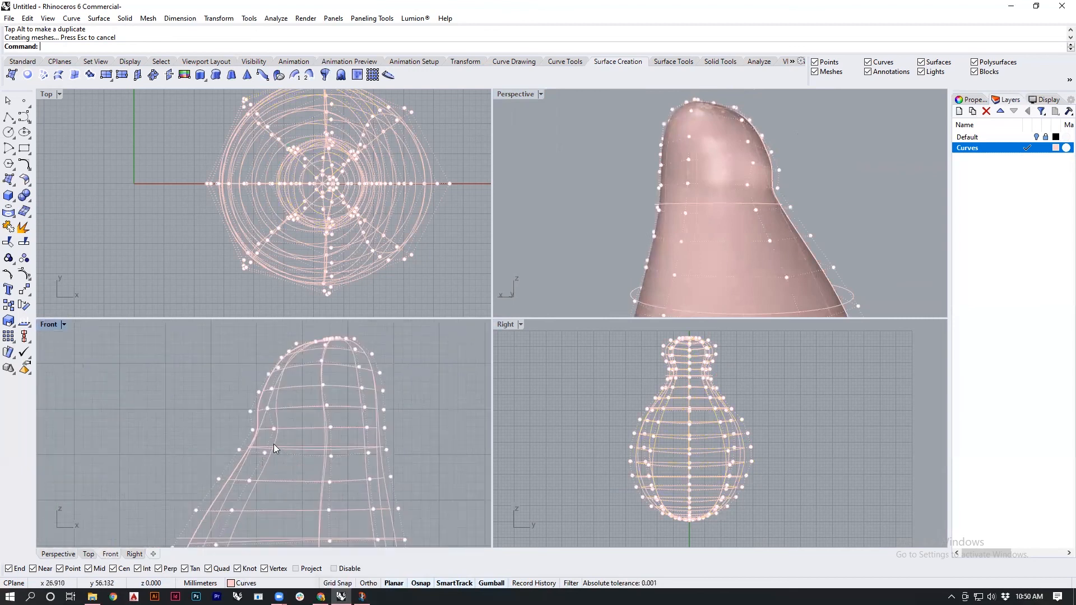
# Move the control points at the front of the neck inward to define the neckline, and turn off the surface's control points
pyautogui.moveTo(200, 470); pyautogui.dragTo(230, 439, button='right')
pyautogui.moveTo(187, 432); pyautogui.dragTo(312, 468)
pyautogui.click(865, 190)
pyautogui.moveTo(865, 189); pyautogui.dragTo(751, 201, button='right')
pyautogui.scroll(-8, 783, 174)
pyautogui.press('Escape')
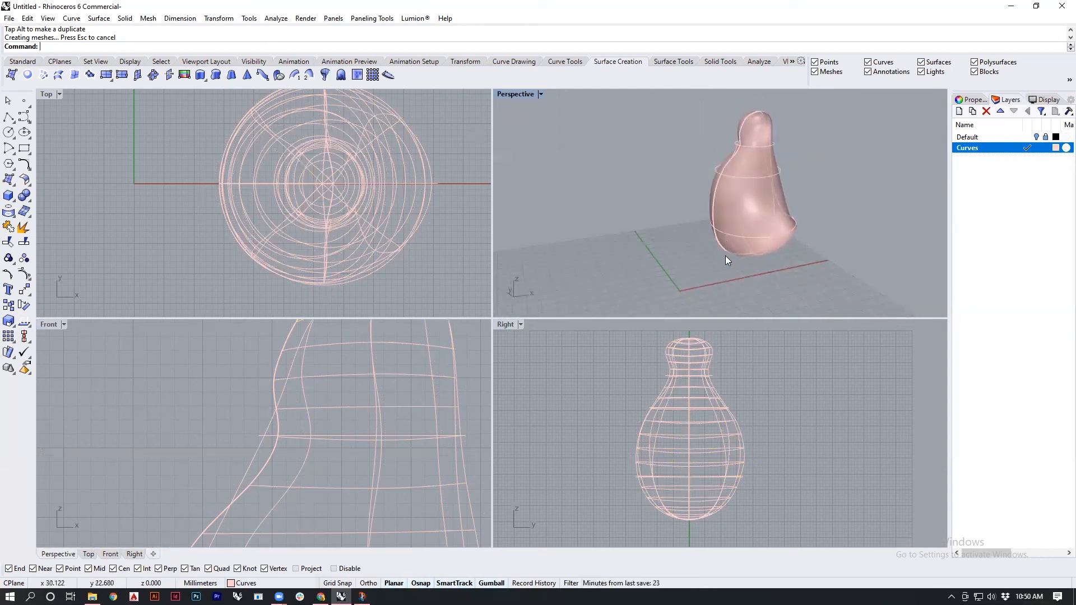